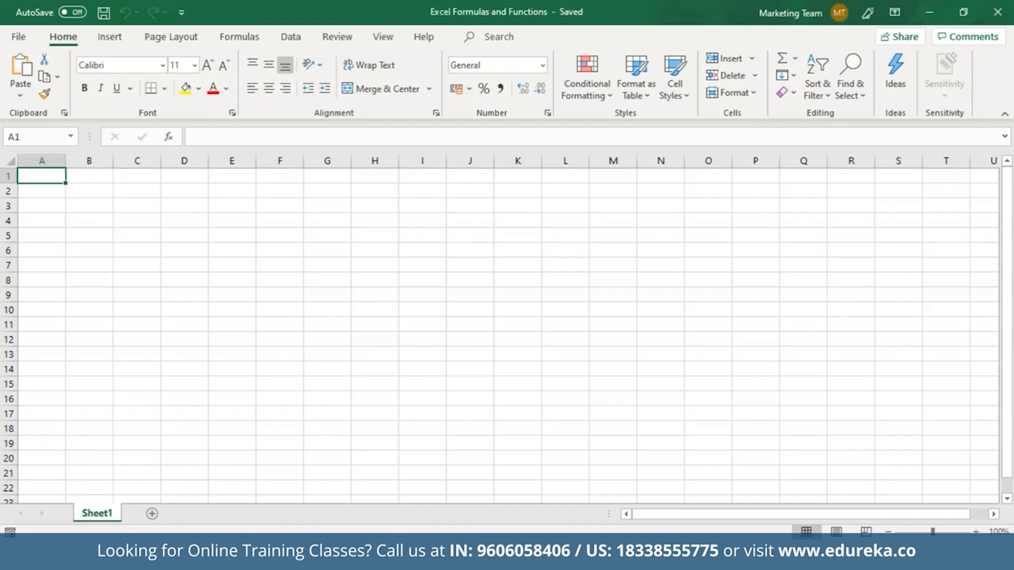
Step: Enter 3 in A1 and 2 in A2
{"action": "double_click", "coordinate": [49, 179]}
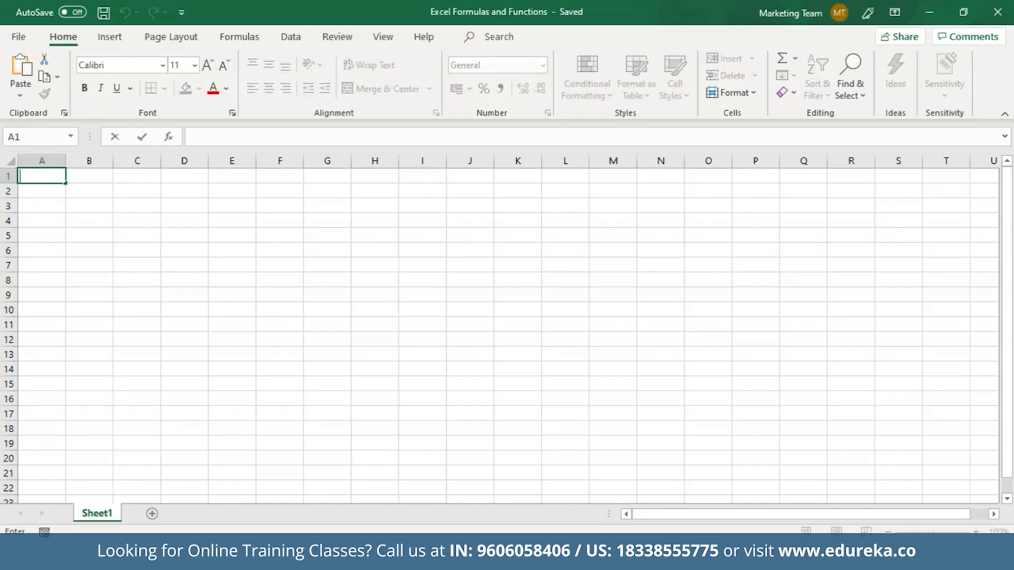
{"action": "type", "text": "3"}
{"action": "key", "text": "Return"}
{"action": "type", "text": "2"}
{"action": "left_click", "coordinate": [42, 207]}
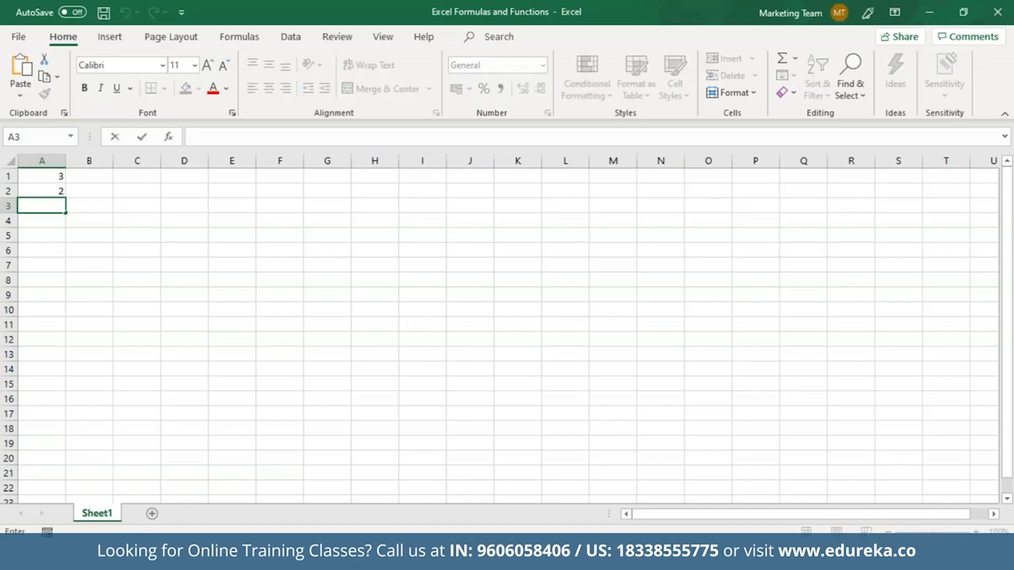
Step: Type =A1+A2 into A3 and inspect the resulting formula
{"action": "type", "text": "=A1"}
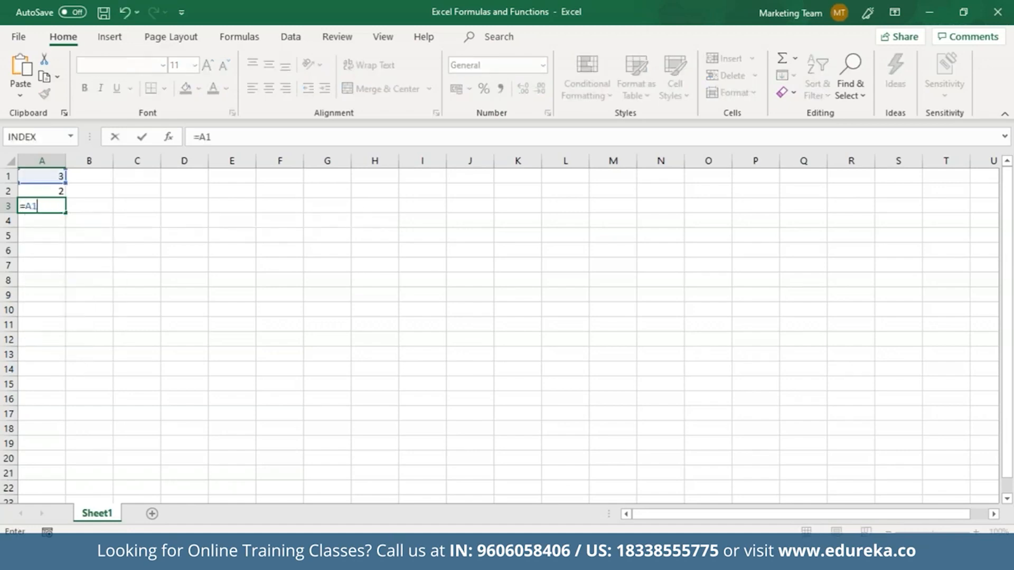
{"action": "type", "text": "+A2"}
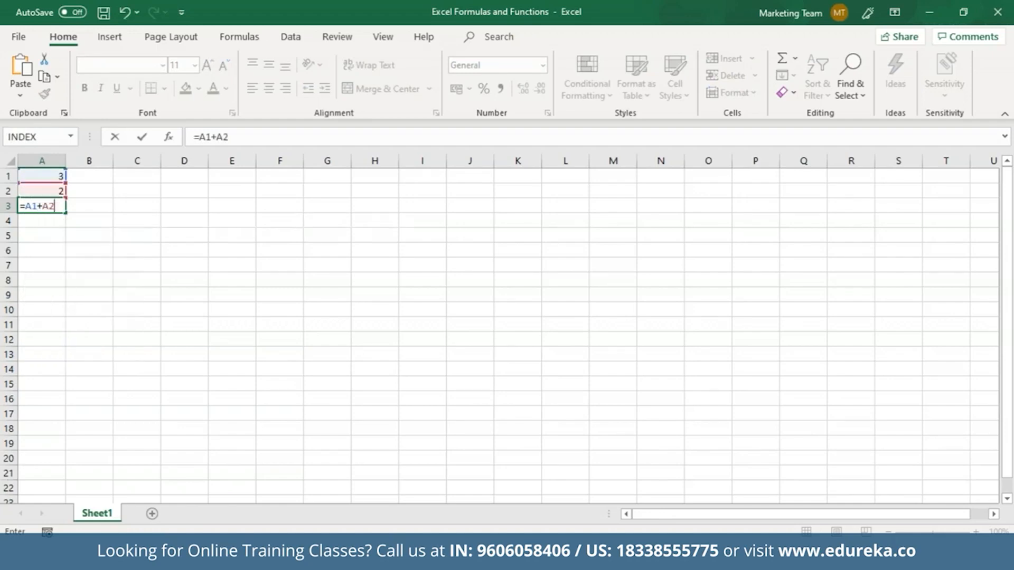
{"action": "key", "text": "Return"}
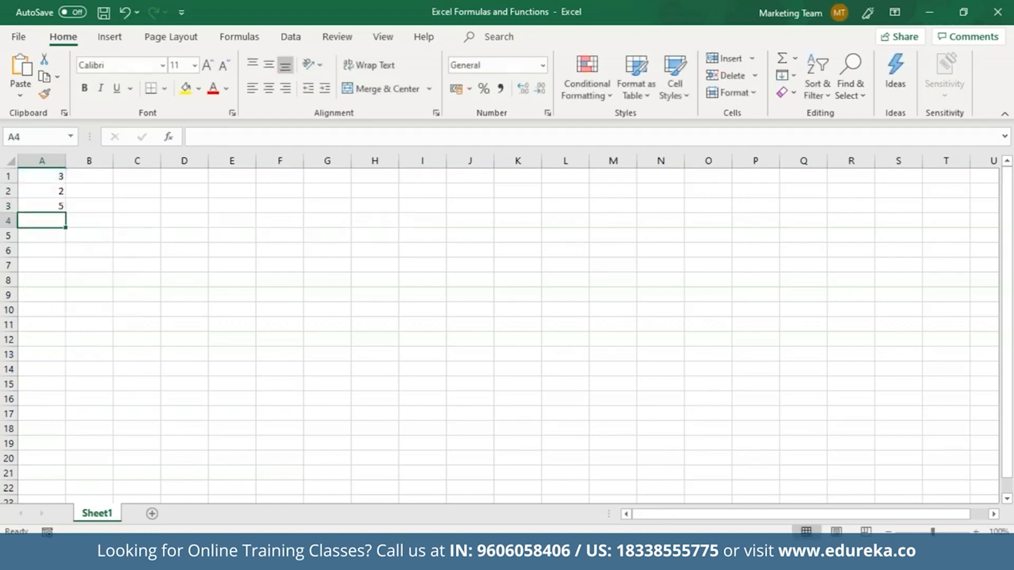
{"action": "left_click", "coordinate": [57, 205]}
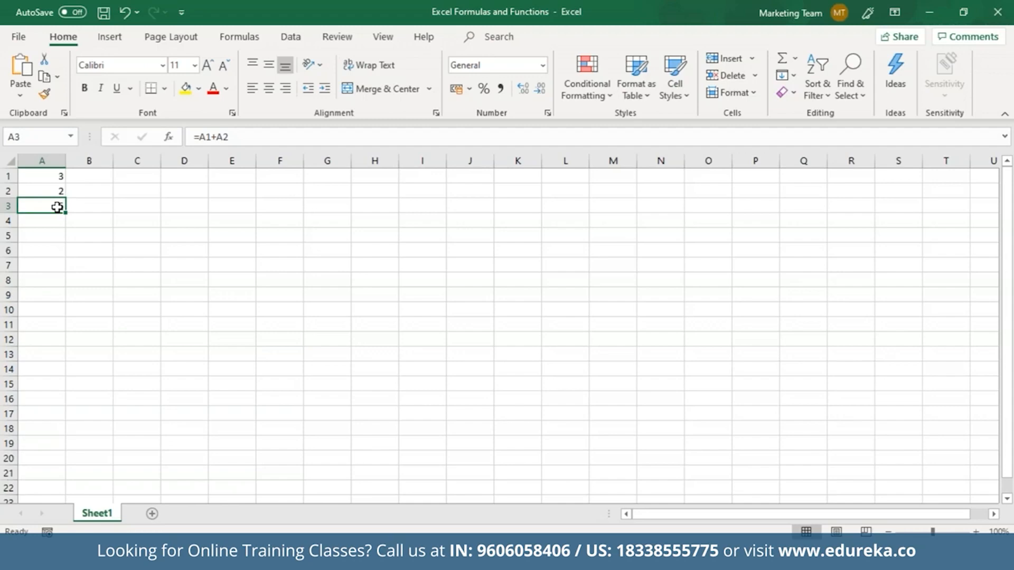
{"action": "double_click", "coordinate": [57, 207]}
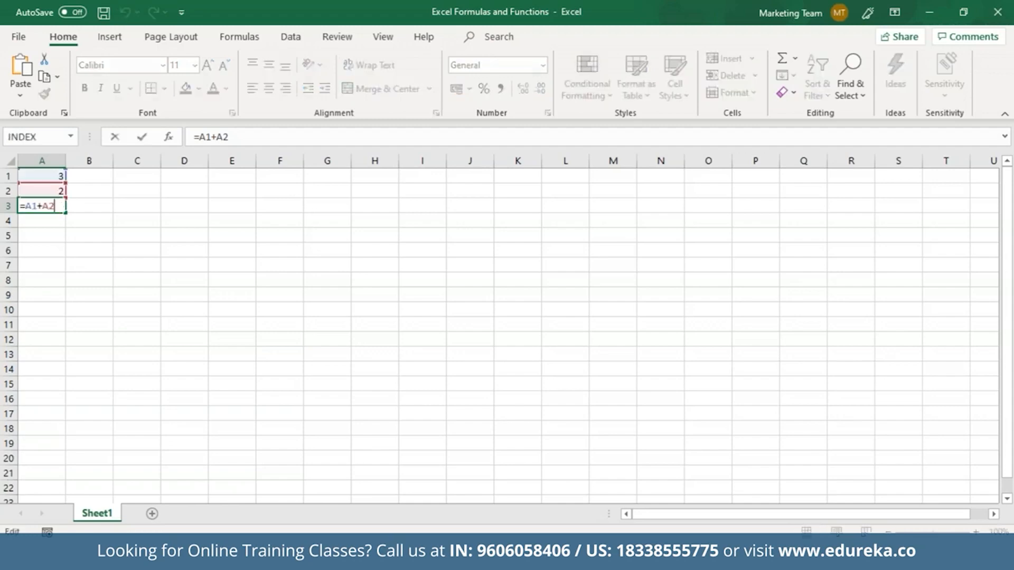
{"action": "left_click", "coordinate": [46, 240]}
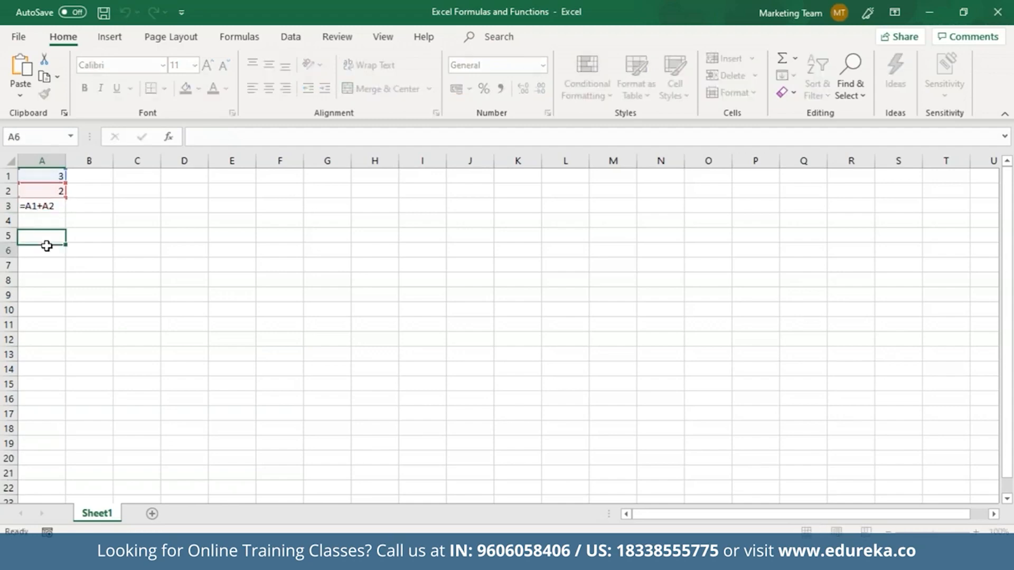
Step: Re-enter A3's formula as =A1+A2 by pointing at A1 and A2, showing 5
{"action": "left_click", "coordinate": [48, 205]}
{"action": "key", "text": "Delete"}
{"action": "type", "text": "="}
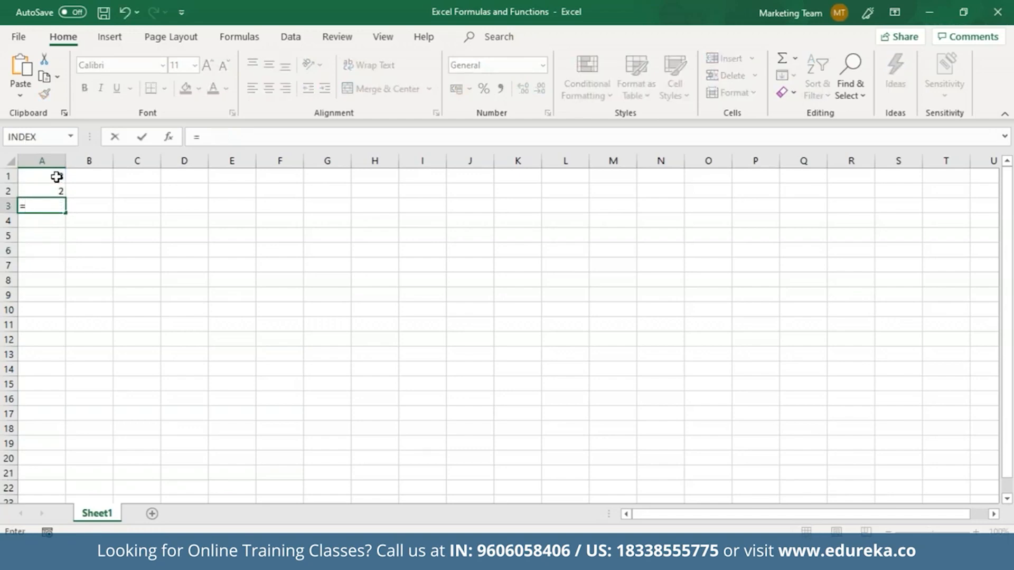
{"action": "left_click", "coordinate": [56, 177]}
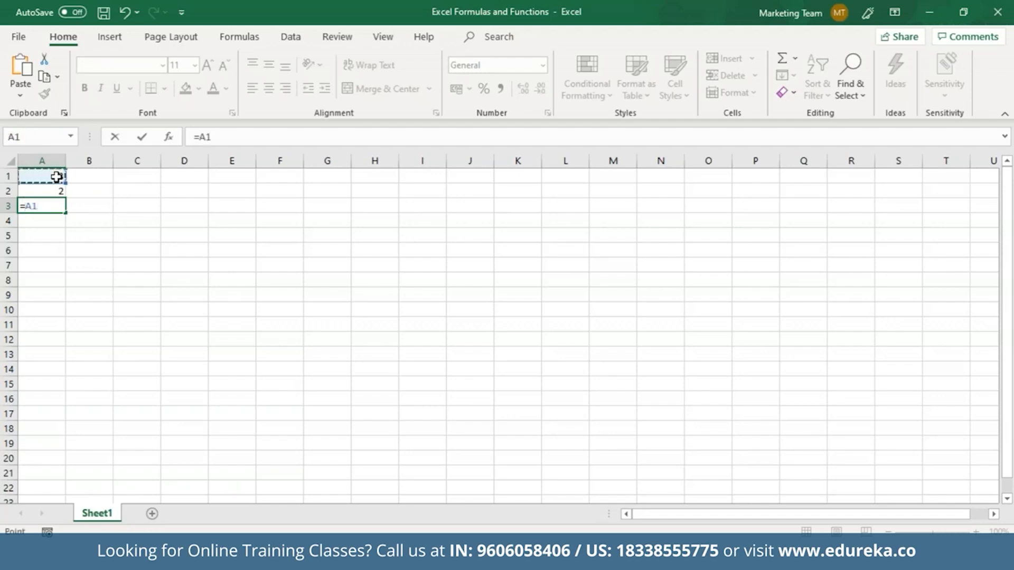
{"action": "type", "text": "+"}
{"action": "left_click", "coordinate": [61, 190]}
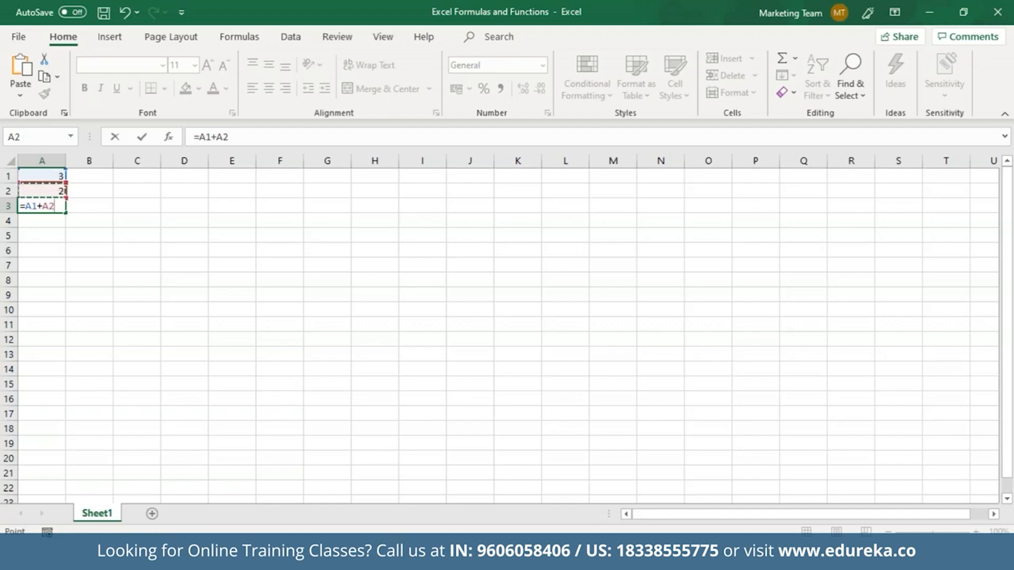
{"action": "key", "text": "Return"}
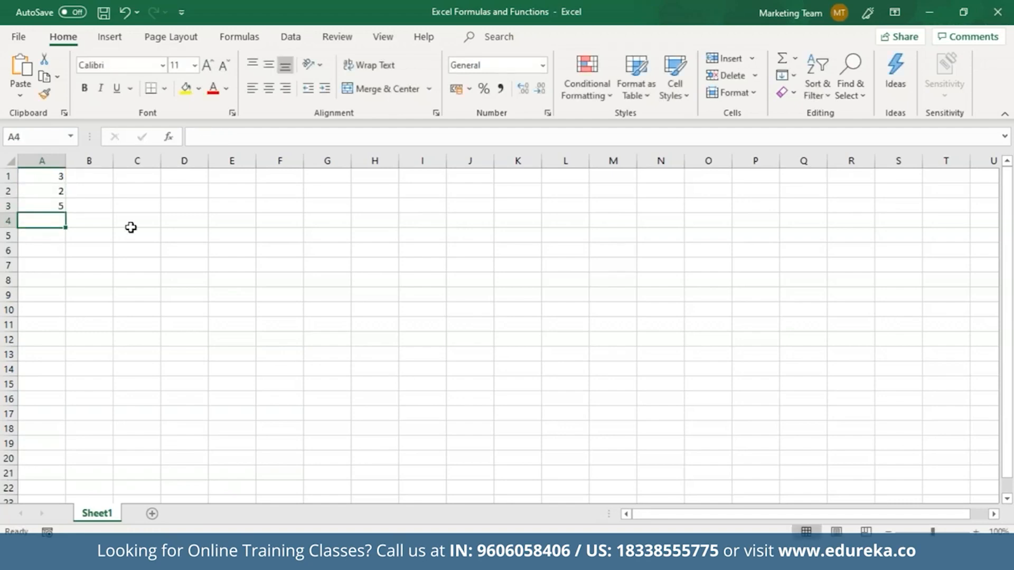
{"action": "left_click", "coordinate": [204, 138]}
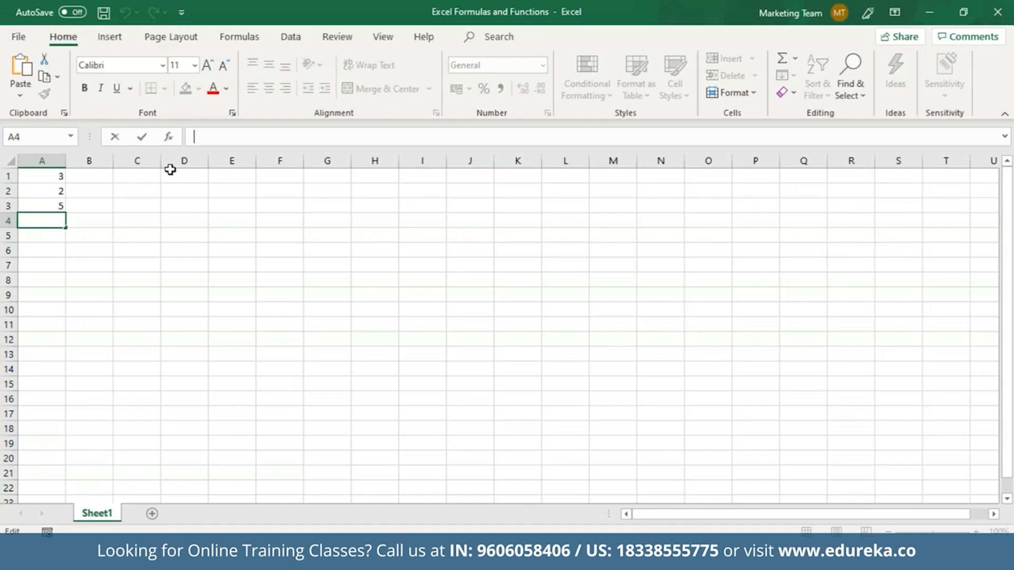
{"action": "left_click", "coordinate": [60, 207]}
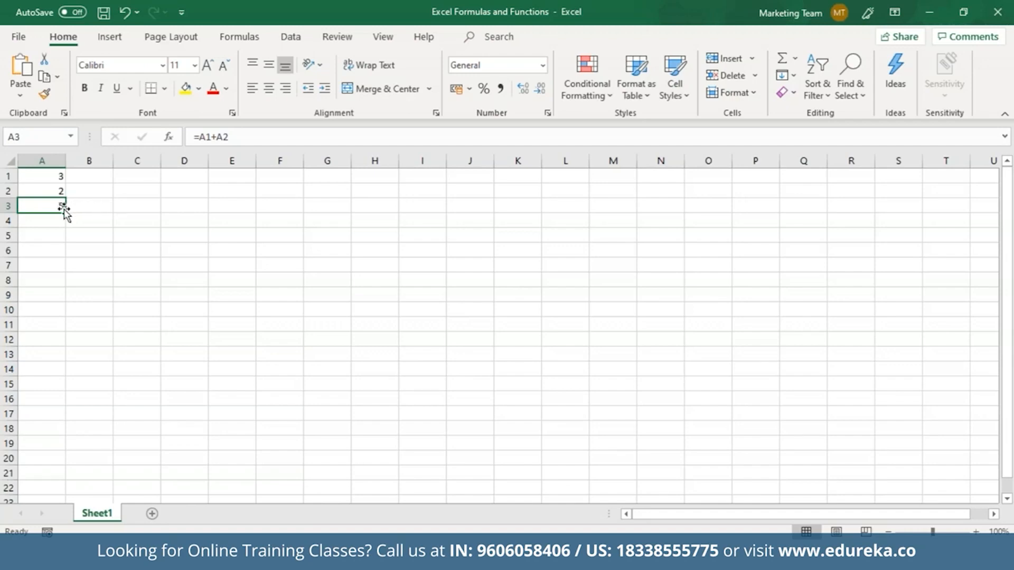
Step: Change A3's formula from =A1+A2 to =A1*A2 so it shows 6
{"action": "left_click", "coordinate": [219, 137]}
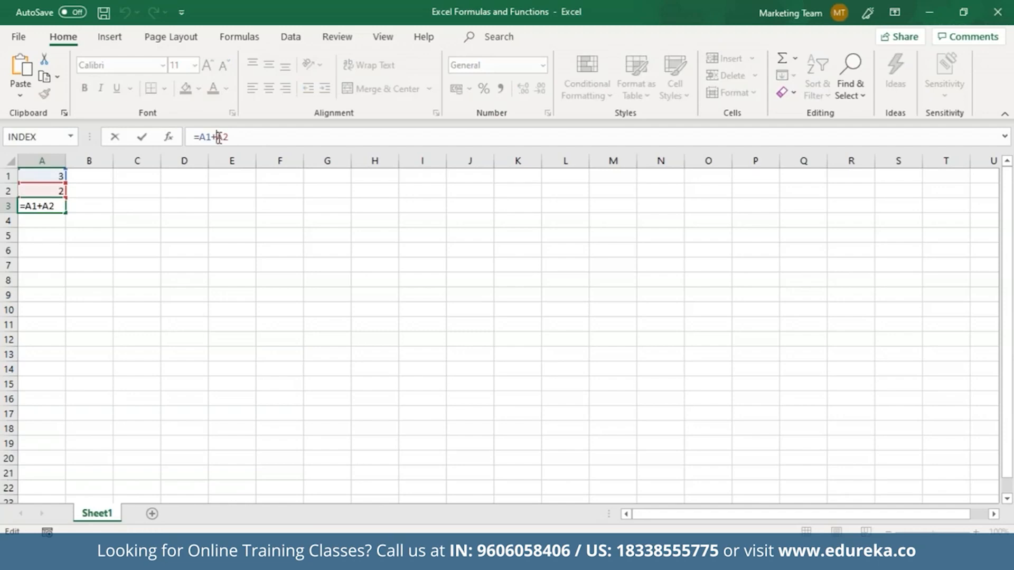
{"action": "key", "text": "BackSpace"}
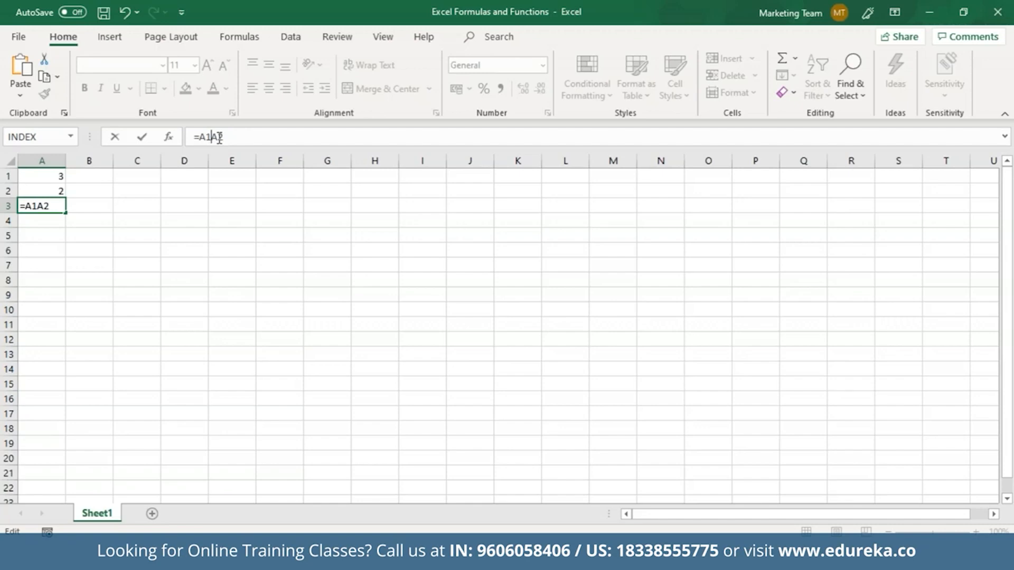
{"action": "type", "text": "*"}
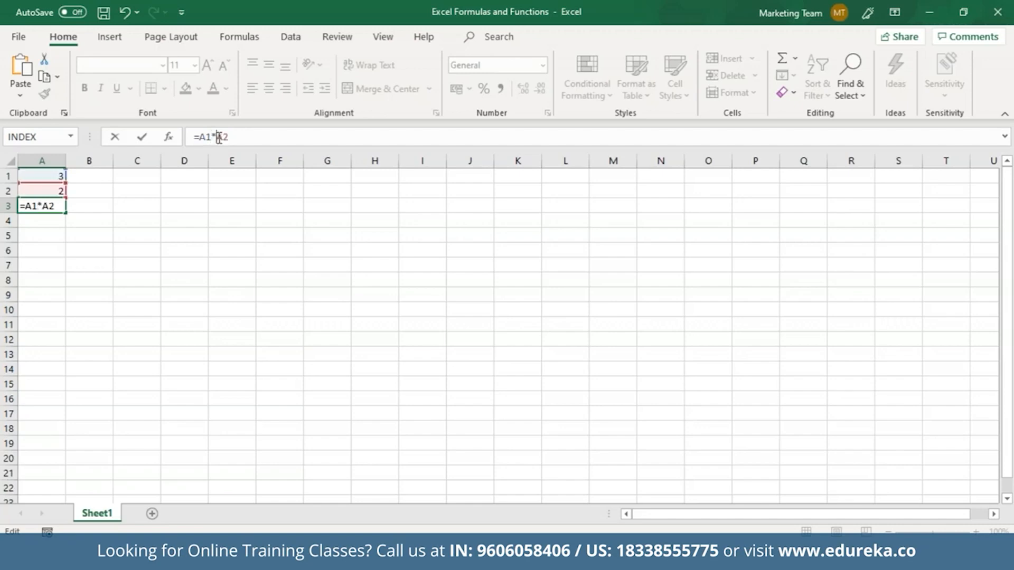
{"action": "key", "text": "Return"}
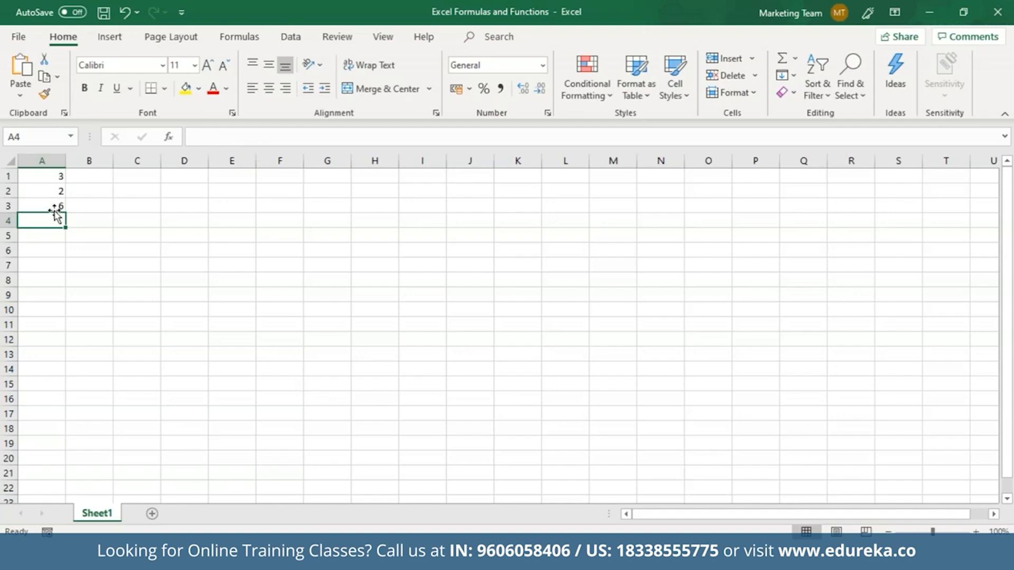
{"action": "key", "text": "ctrl+z"}
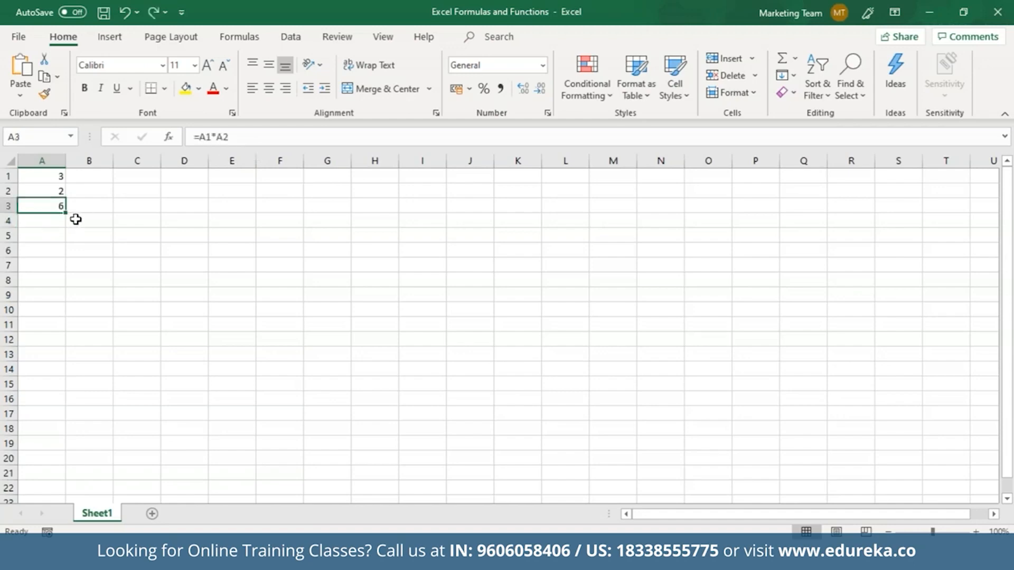
{"action": "left_click", "coordinate": [94, 178]}
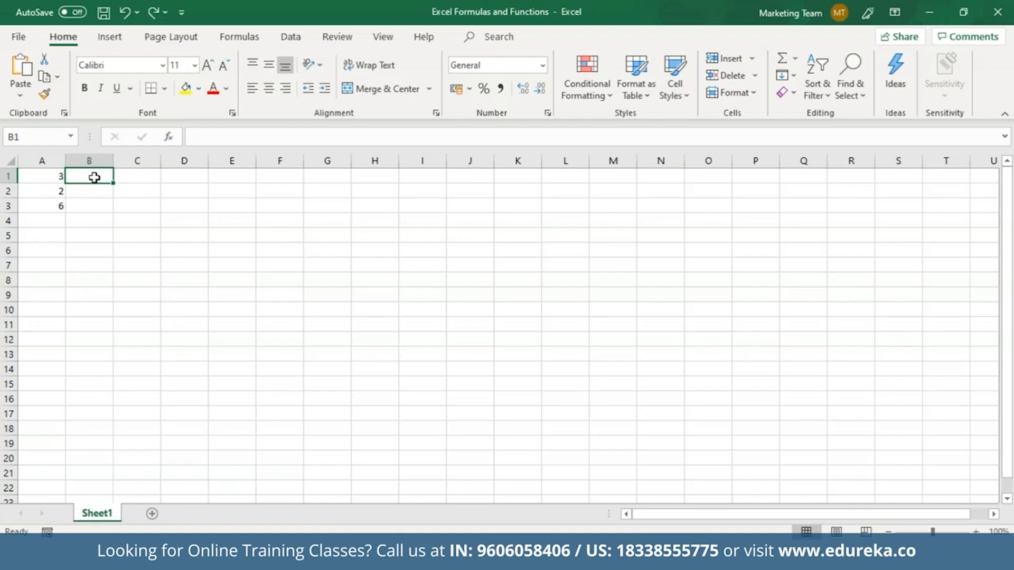
Step: Enter 3 and 4 in B1:B2, 2 and 9 in C1:C2, 6 and 7 in D1:D2
{"action": "type", "text": "3"}
{"action": "key", "text": "Return"}
{"action": "type", "text": "4"}
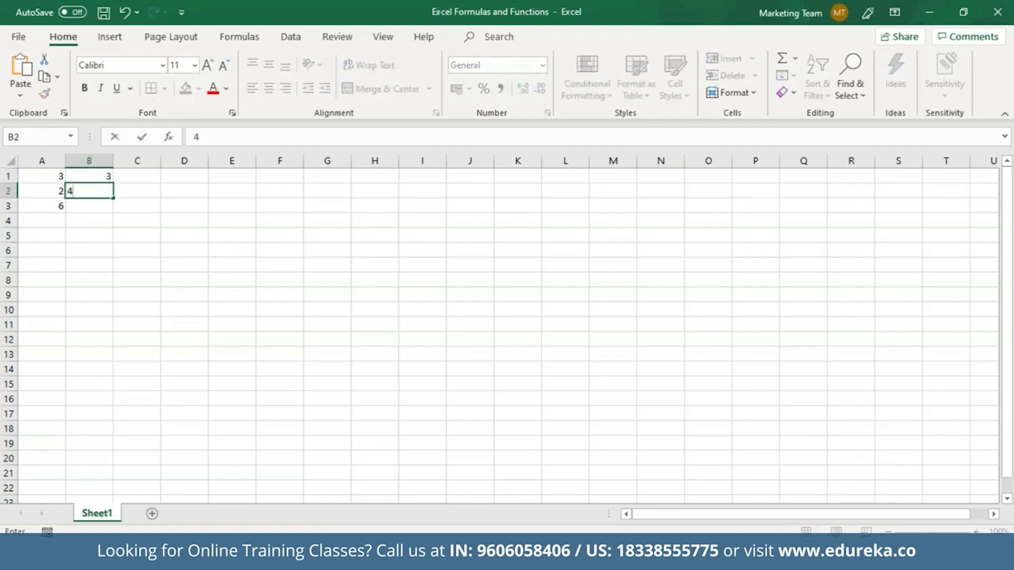
{"action": "left_click", "coordinate": [139, 176]}
{"action": "type", "text": "2"}
{"action": "left_click", "coordinate": [140, 188]}
{"action": "type", "text": "9"}
{"action": "left_click", "coordinate": [187, 178]}
{"action": "type", "text": "6"}
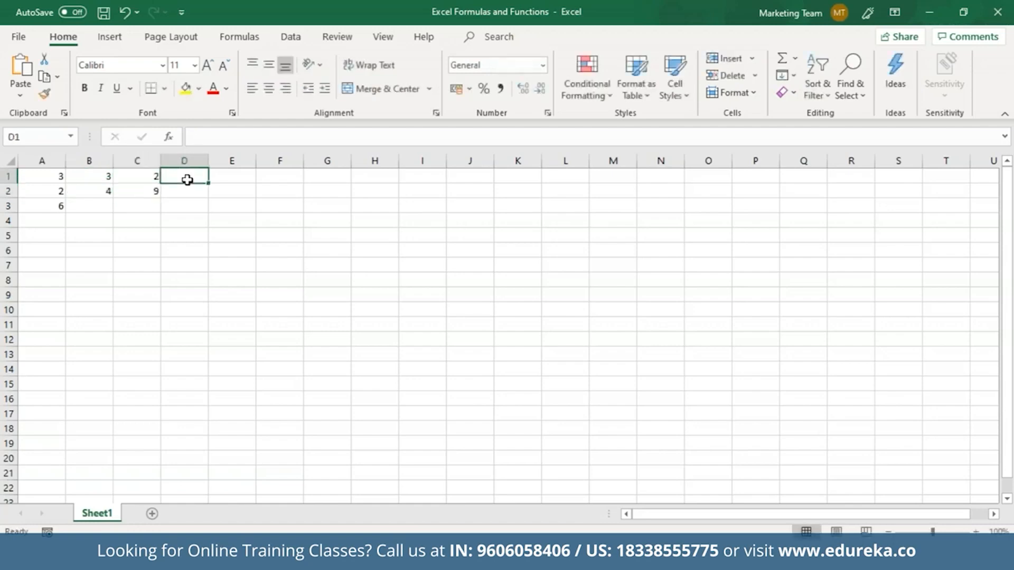
{"action": "key", "text": "Return"}
{"action": "type", "text": "7"}
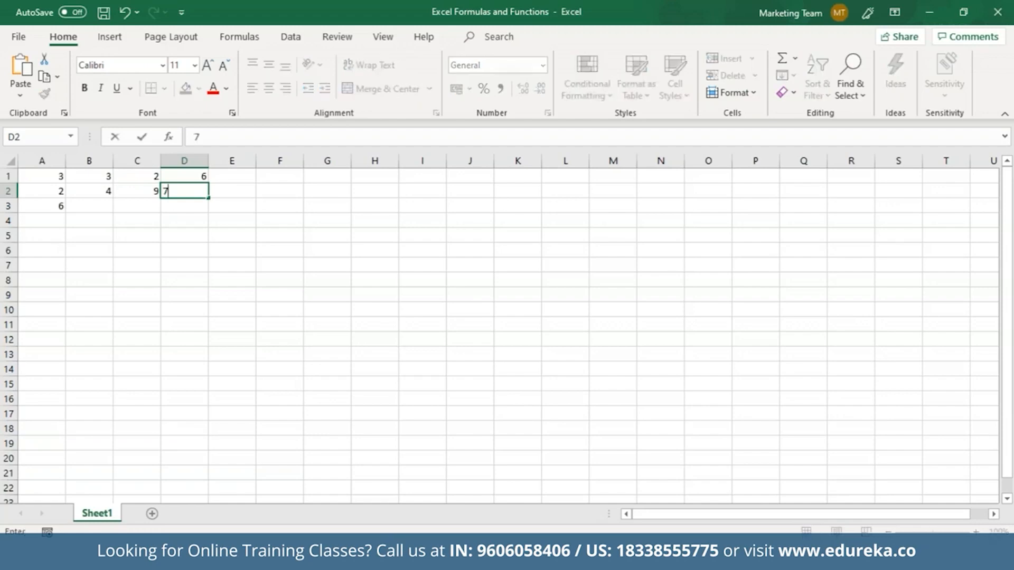
{"action": "left_click", "coordinate": [61, 208]}
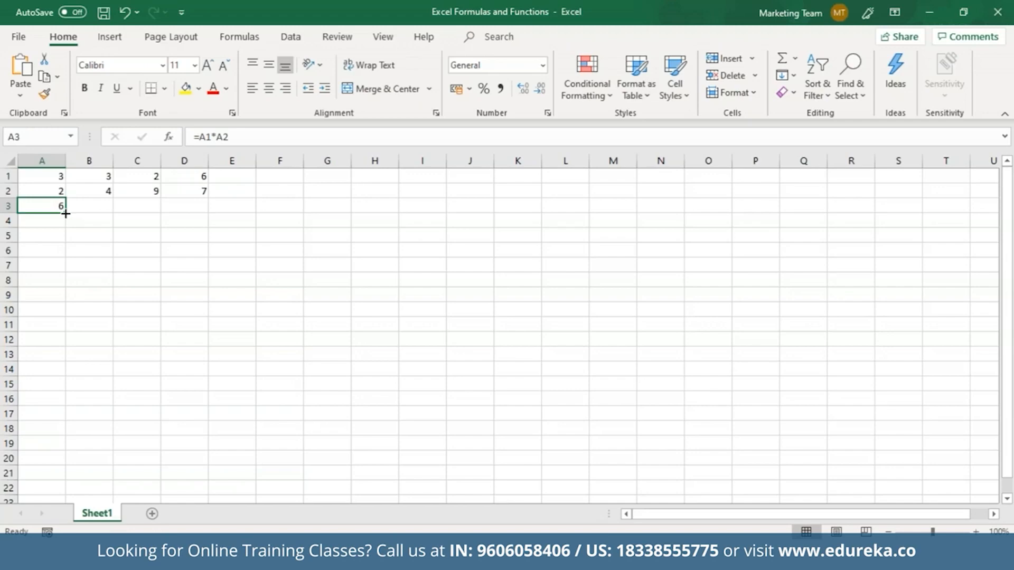
Step: Fill A3's multiplication formula across B3:D3, giving 12, 18 and 42
{"action": "left_click_drag", "start_coordinate": [65, 214], "coordinate": [207, 204]}
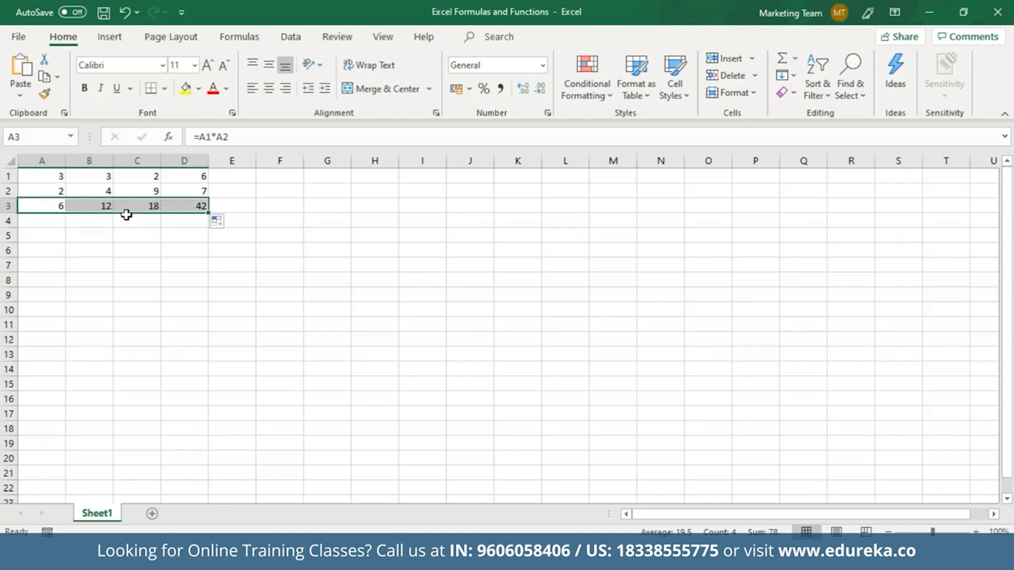
Step: Tick Hidden for A3:D3 in the Format Cells Protection settings
{"action": "left_click", "coordinate": [232, 113]}
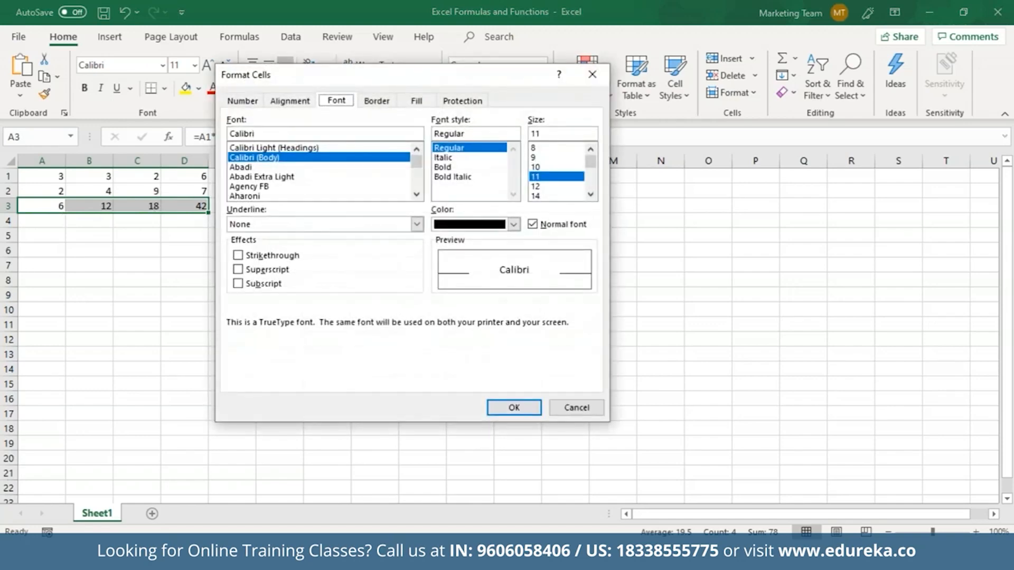
{"action": "left_click", "coordinate": [463, 101]}
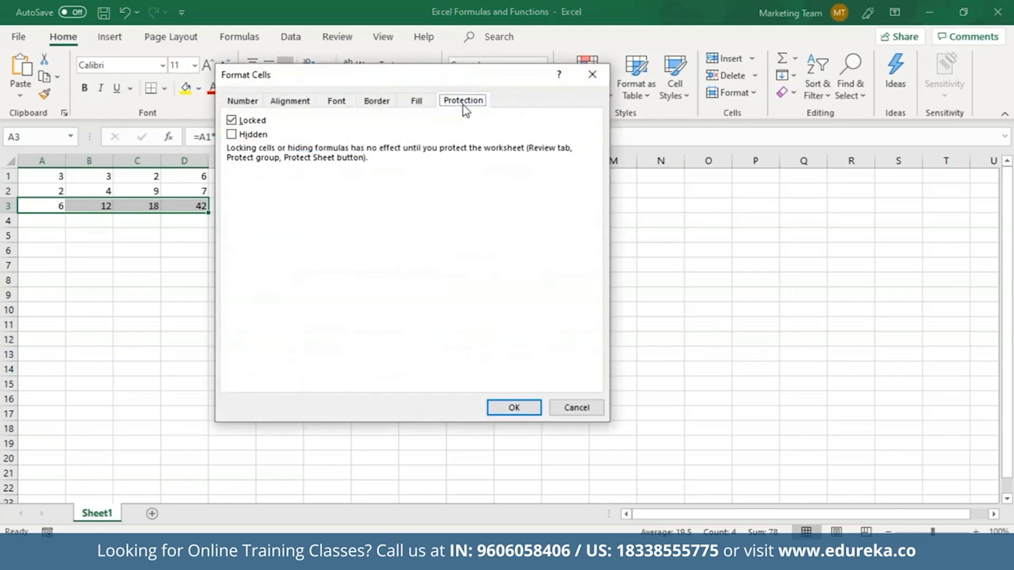
{"action": "left_click", "coordinate": [233, 135]}
{"action": "left_click", "coordinate": [512, 408]}
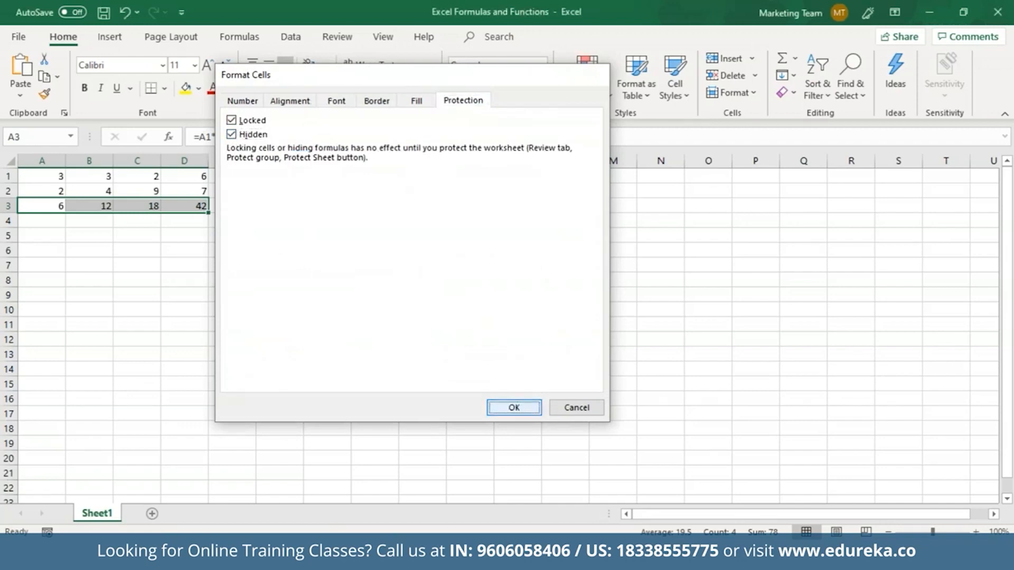
{"action": "left_click", "coordinate": [80, 207]}
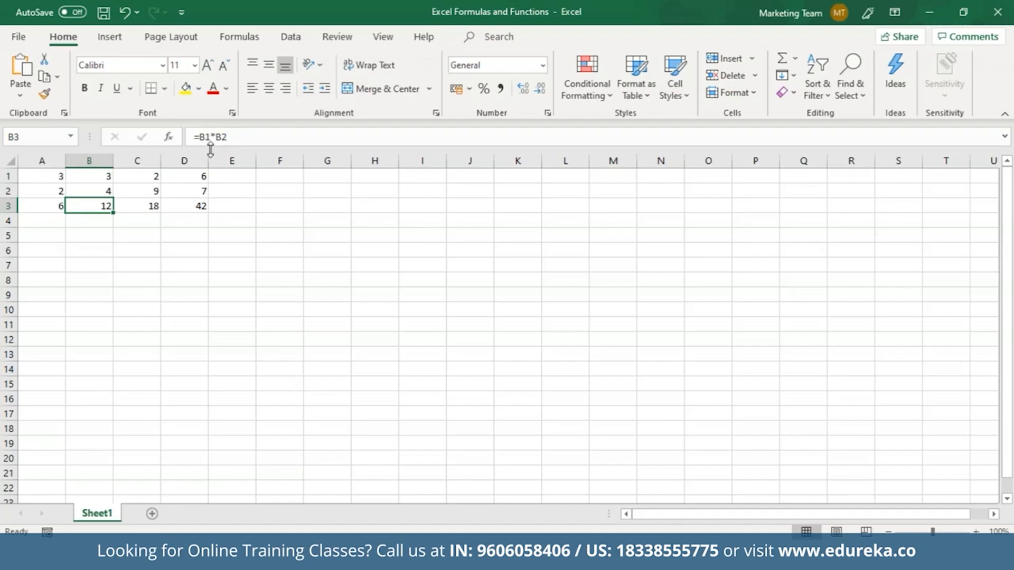
Step: Protect Sheet1 with a confirmed password, then check that C3 and B3 hide their formulas
{"action": "left_click", "coordinate": [336, 38]}
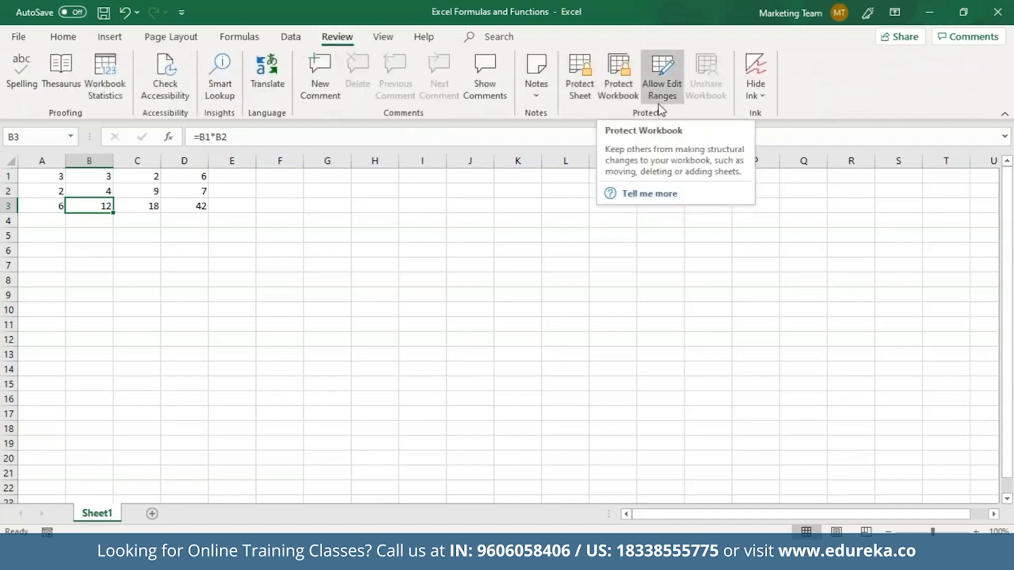
{"action": "left_click", "coordinate": [595, 96]}
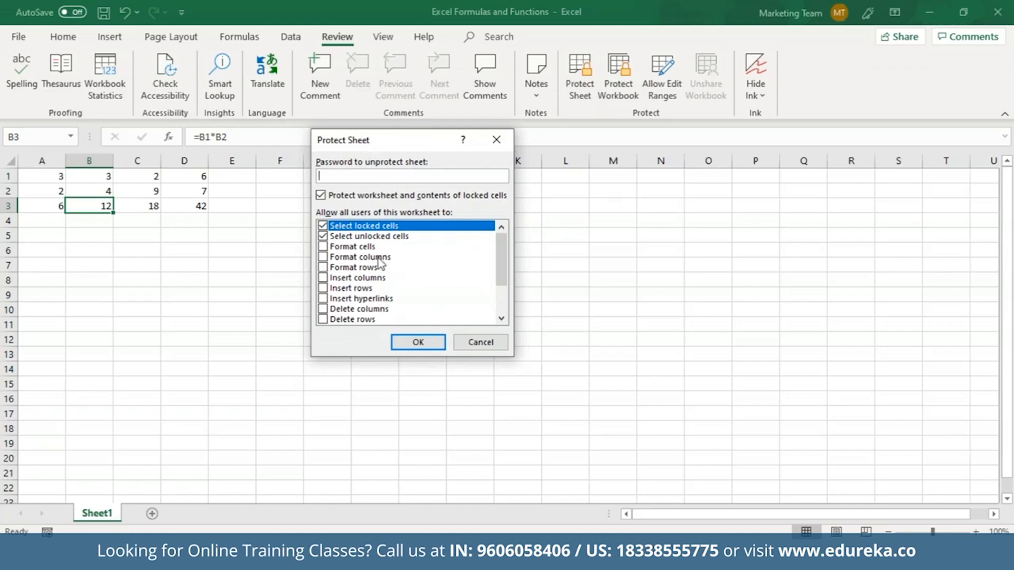
{"action": "type", "text": "1234567890"}
{"action": "key", "text": "Return"}
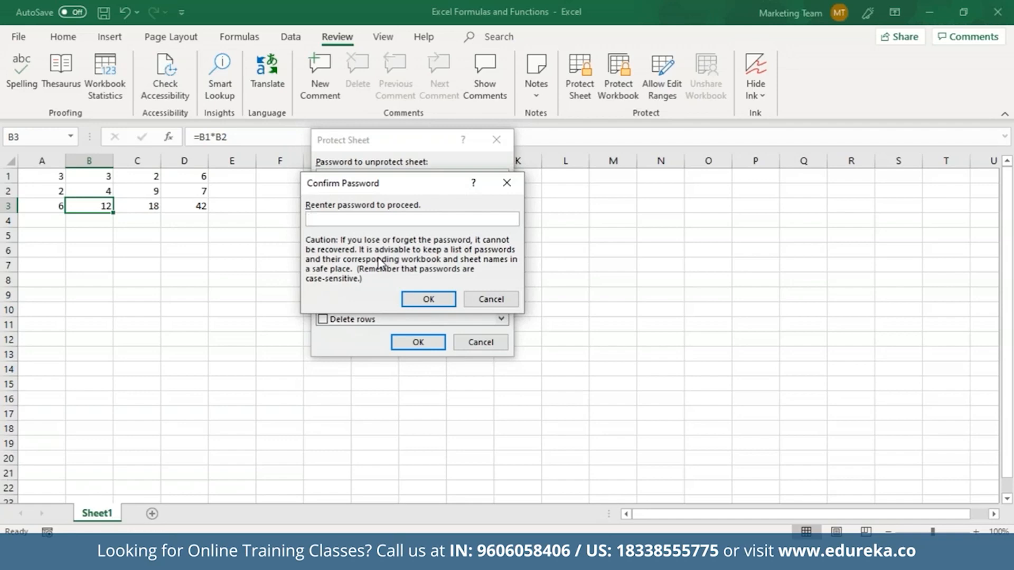
{"action": "type", "text": "1234567890"}
{"action": "key", "text": "Return"}
{"action": "left_click", "coordinate": [150, 205]}
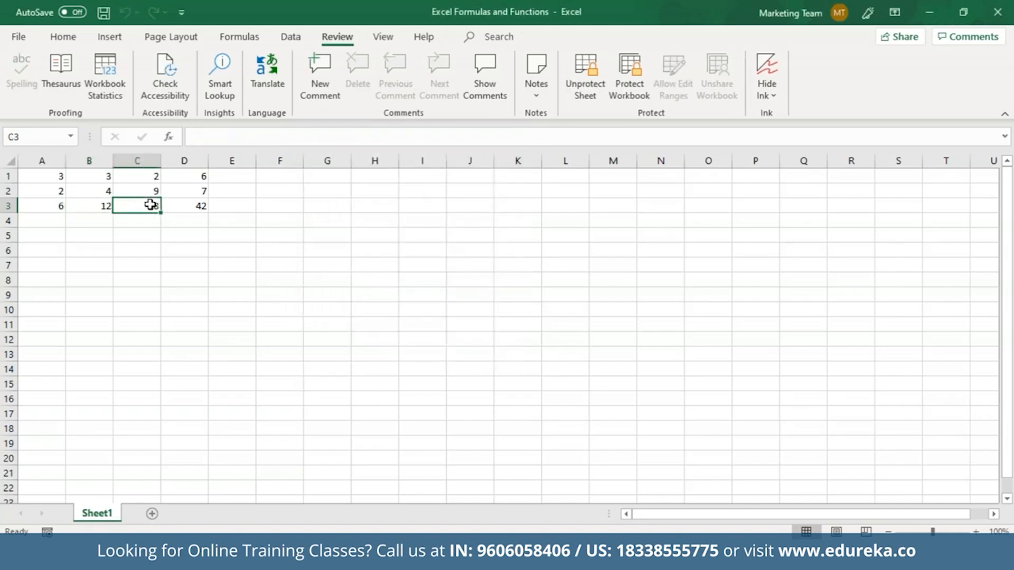
{"action": "left_click", "coordinate": [103, 209]}
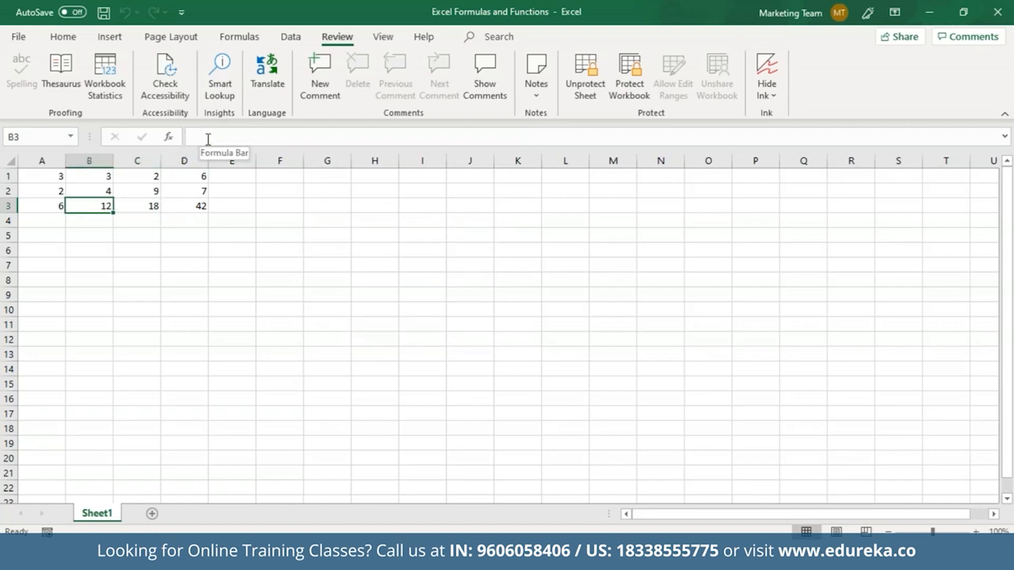
{"action": "left_click", "coordinate": [149, 207]}
{"action": "left_click", "coordinate": [180, 202]}
{"action": "left_click", "coordinate": [59, 206]}
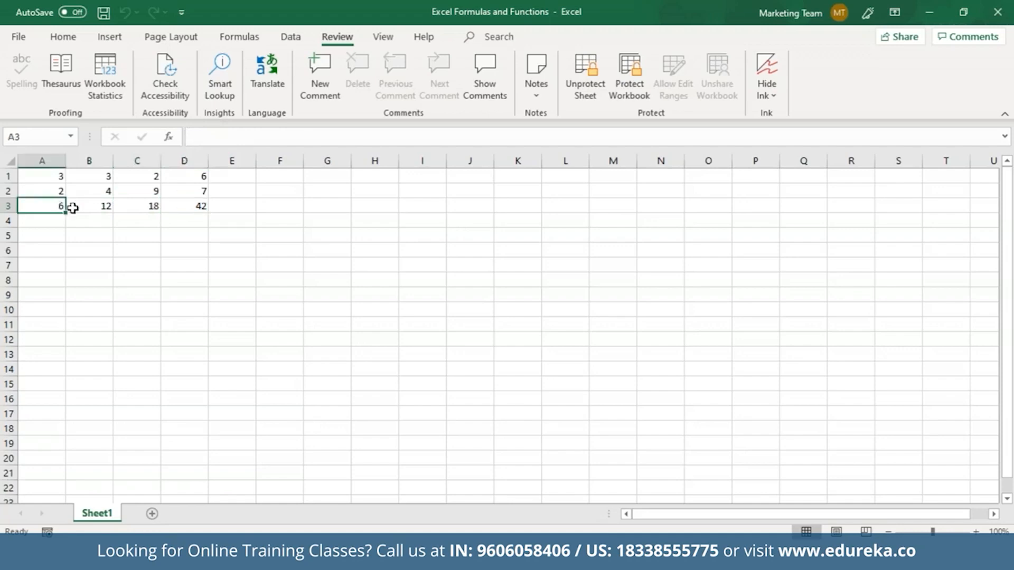
{"action": "left_click", "coordinate": [83, 206]}
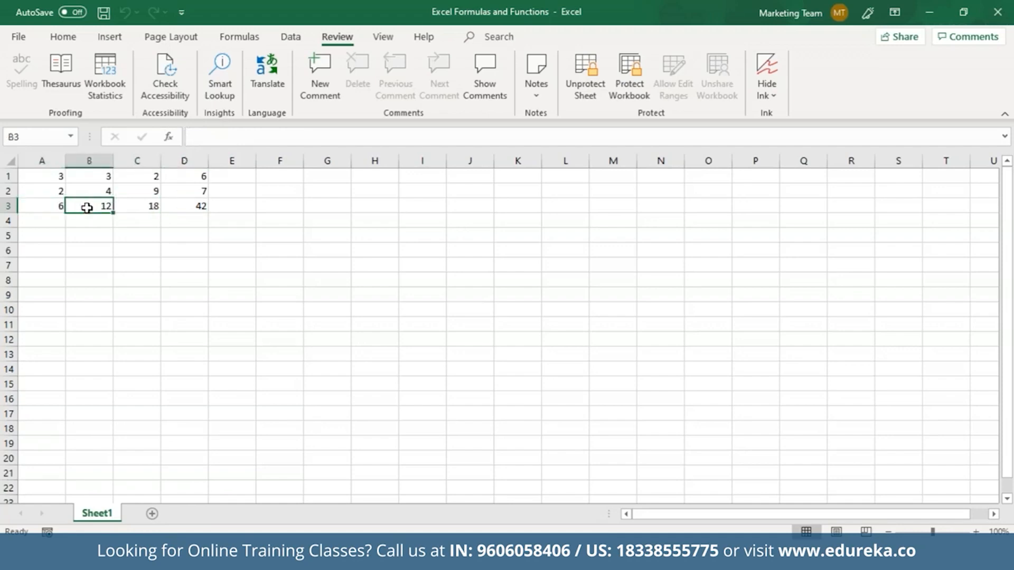
{"action": "left_click", "coordinate": [126, 205]}
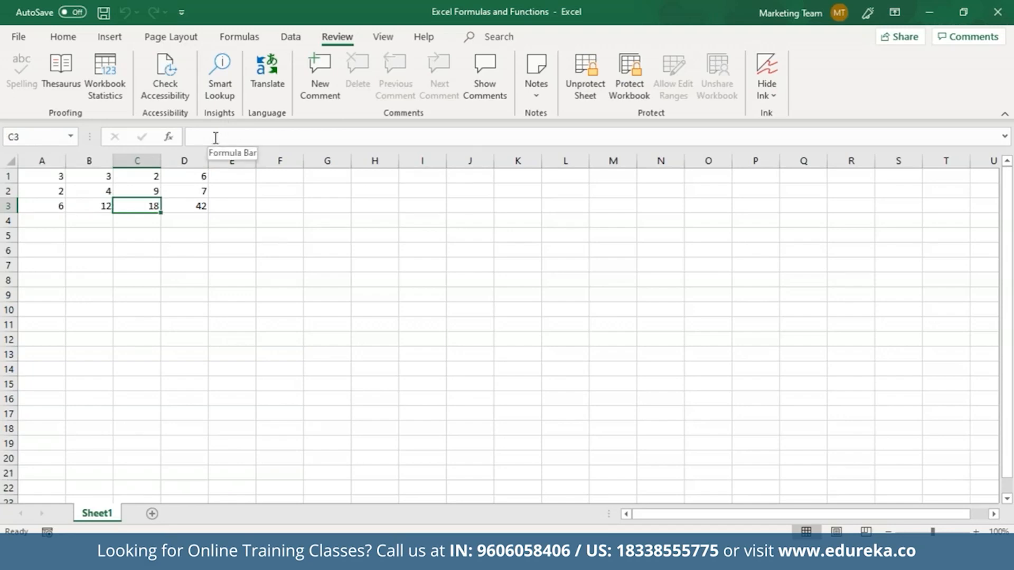
Step: Unprotect Sheet1 with its password and confirm D3 shows =D1*D2 again
{"action": "left_click", "coordinate": [586, 85]}
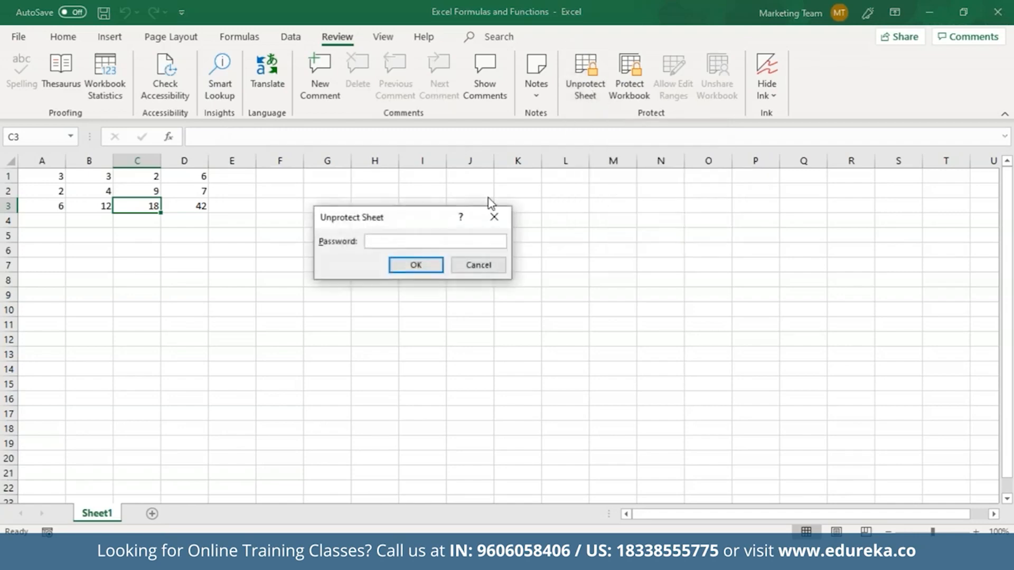
{"action": "type", "text": "123456789"}
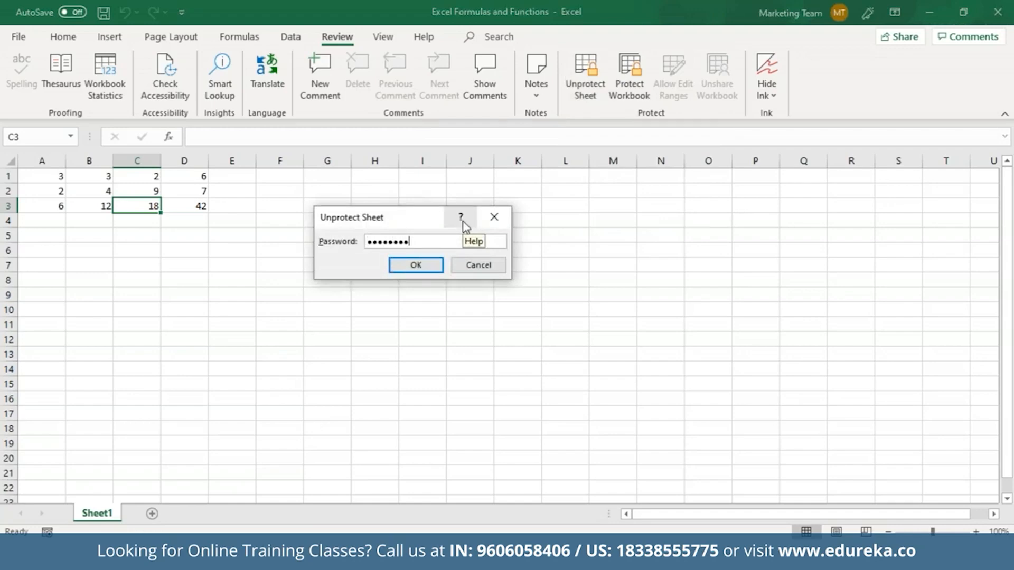
{"action": "key", "text": "Return"}
{"action": "left_click", "coordinate": [200, 203]}
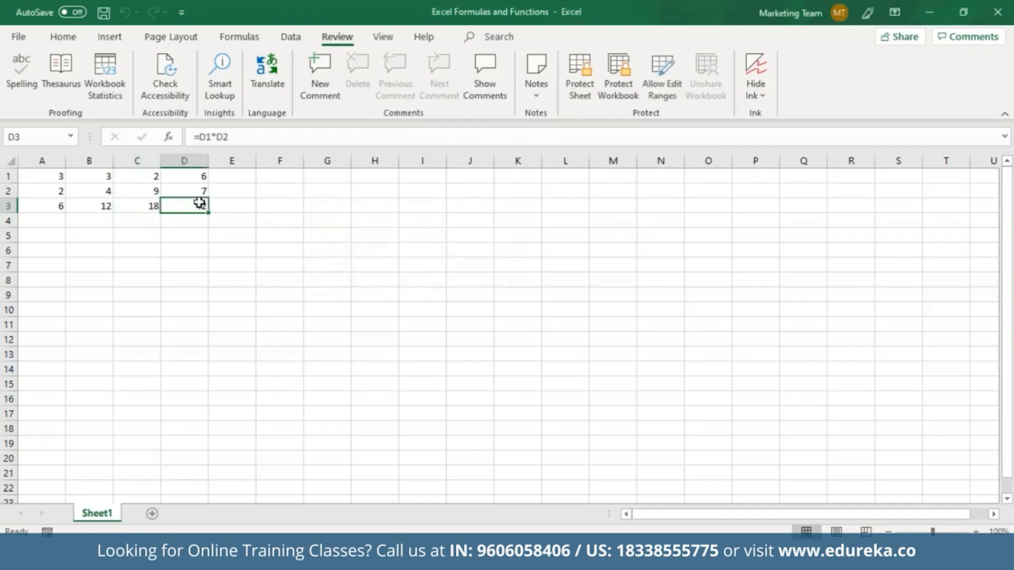
{"action": "left_click", "coordinate": [265, 232]}
{"action": "left_click", "coordinate": [224, 140]}
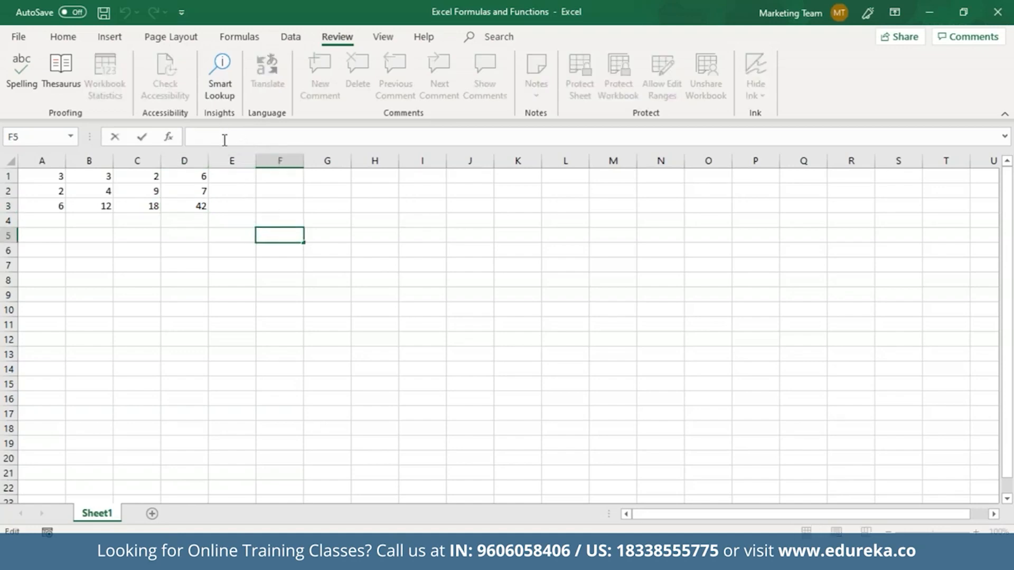
Step: Enter =A1*(C1+C2) in F5 to get 33, then review and recommit the formula
{"action": "type", "text": "=A"}
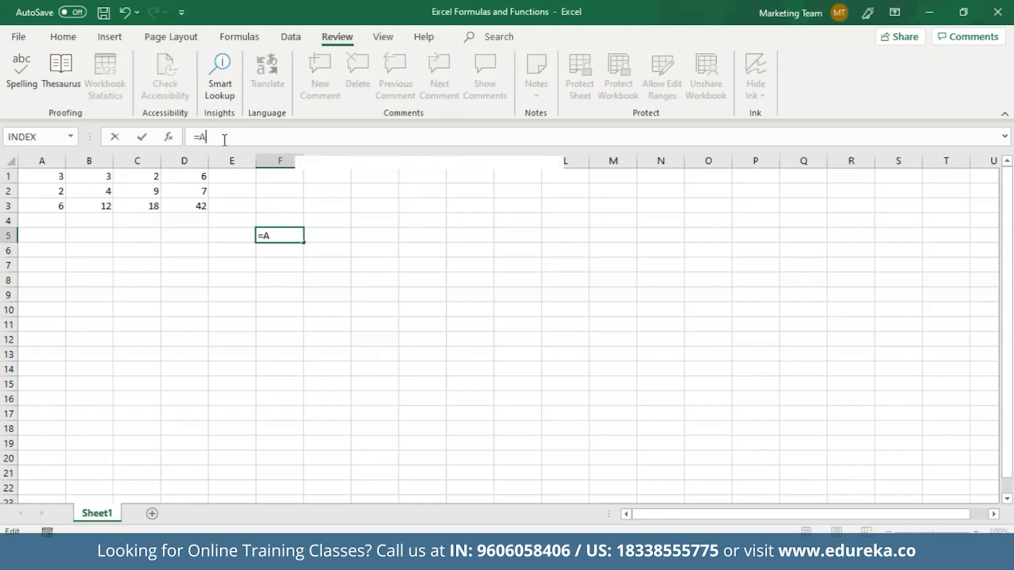
{"action": "type", "text": "1*"}
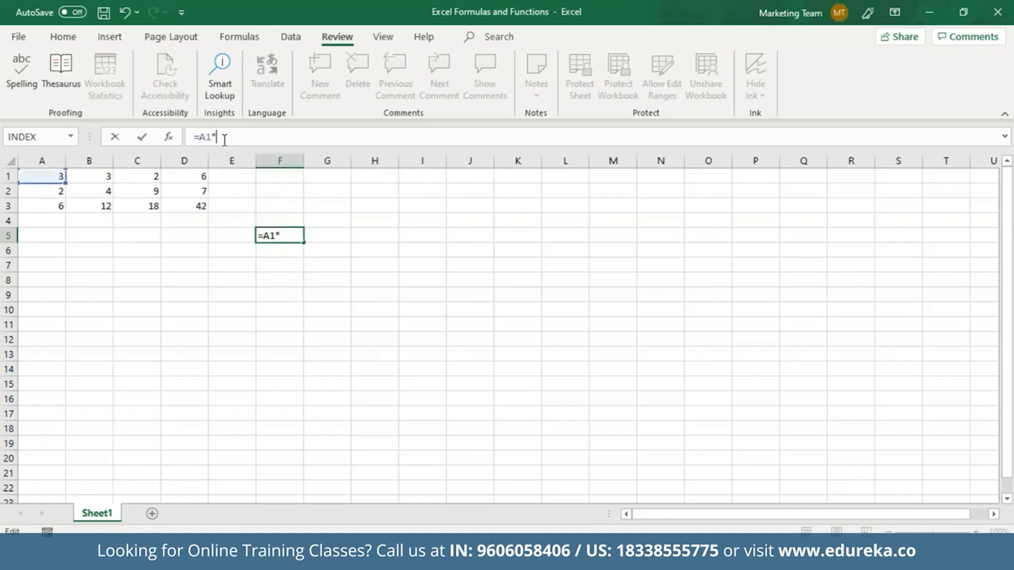
{"action": "type", "text": "(C1+C2)"}
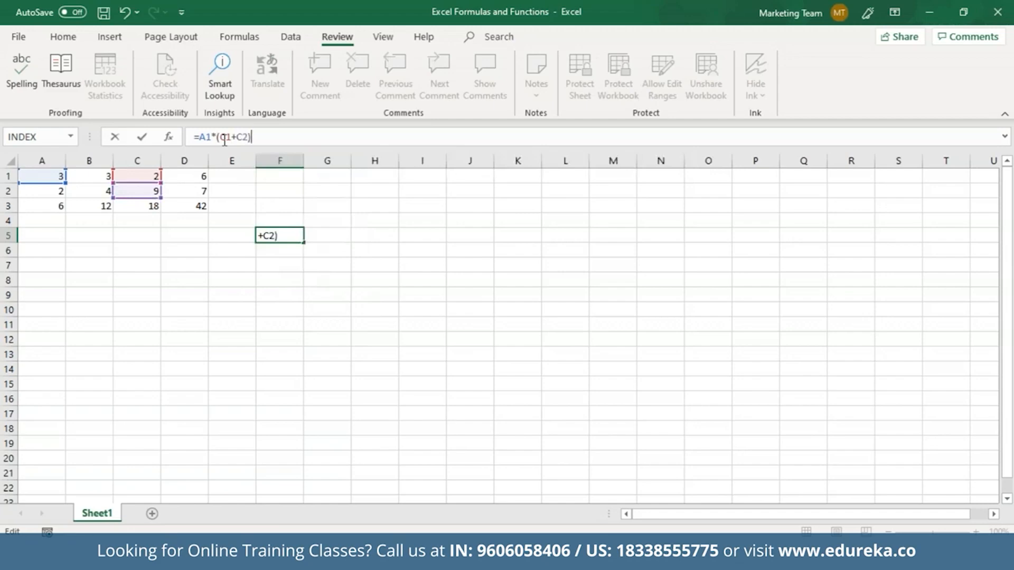
{"action": "key", "text": "Return"}
{"action": "left_click", "coordinate": [284, 236]}
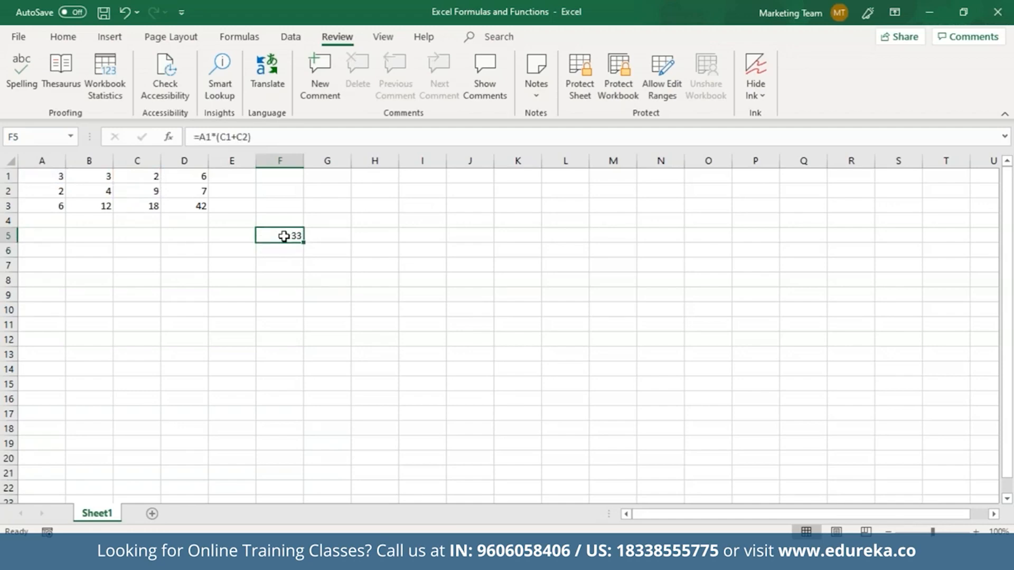
{"action": "left_click", "coordinate": [248, 138]}
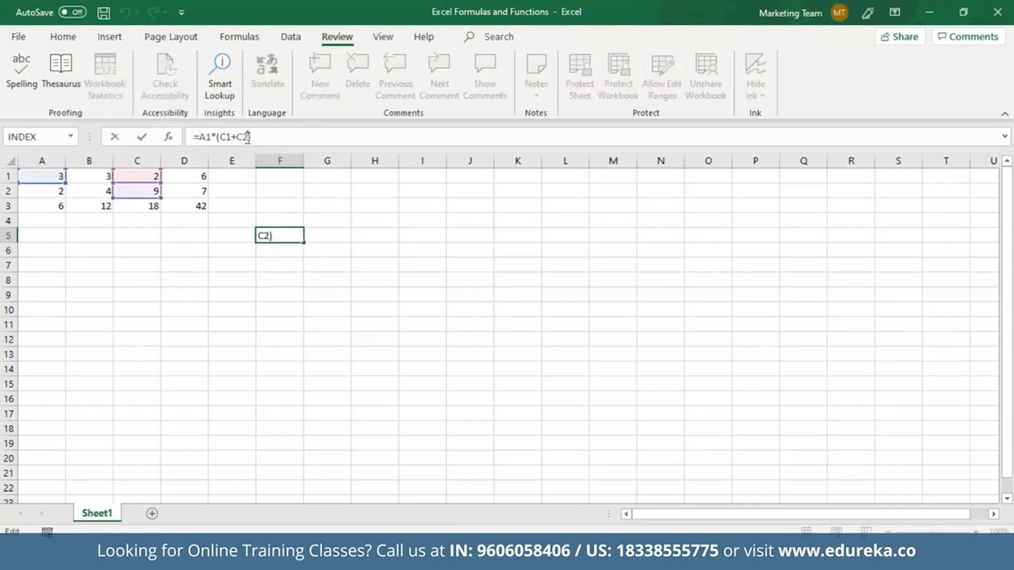
{"action": "left_click_drag", "start_coordinate": [248, 138], "coordinate": [221, 138]}
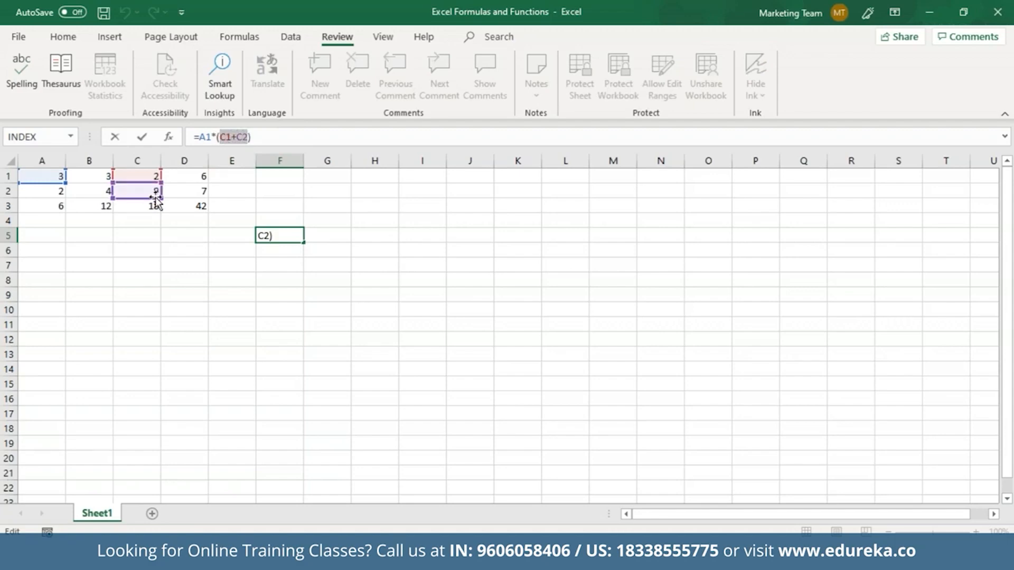
{"action": "left_click", "coordinate": [284, 237]}
{"action": "key", "text": "Return"}
{"action": "left_click", "coordinate": [298, 235]}
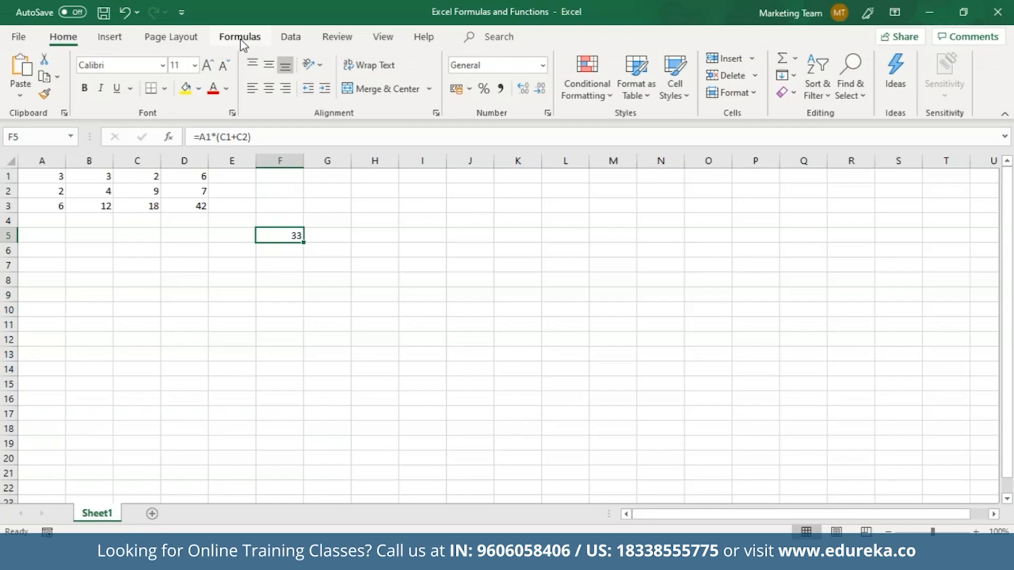
Step: Try inserting DAY from the Date & Time category, then list Date & Time functions for Sheet2's A1
{"action": "left_click", "coordinate": [240, 38]}
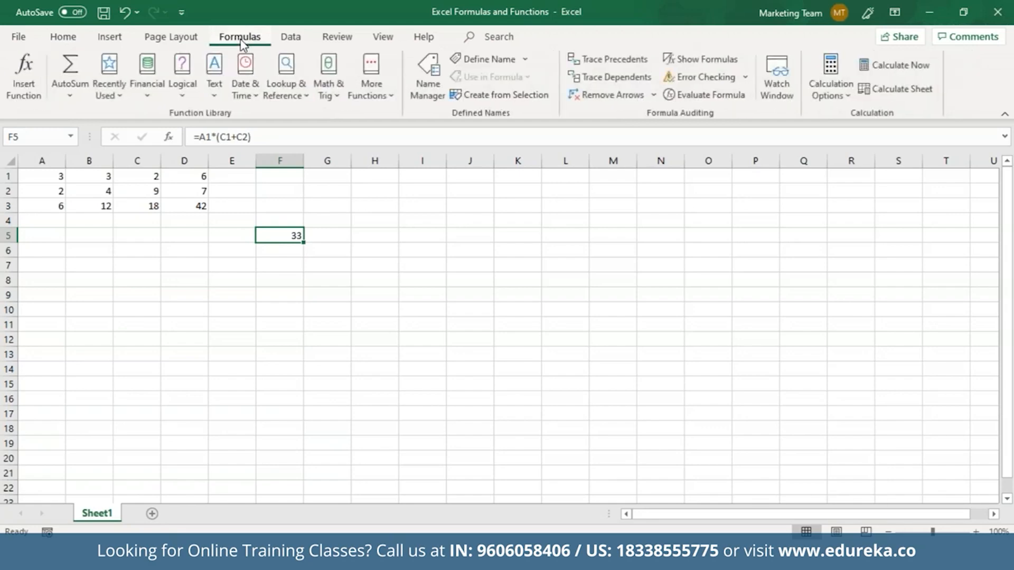
{"action": "left_click", "coordinate": [25, 68]}
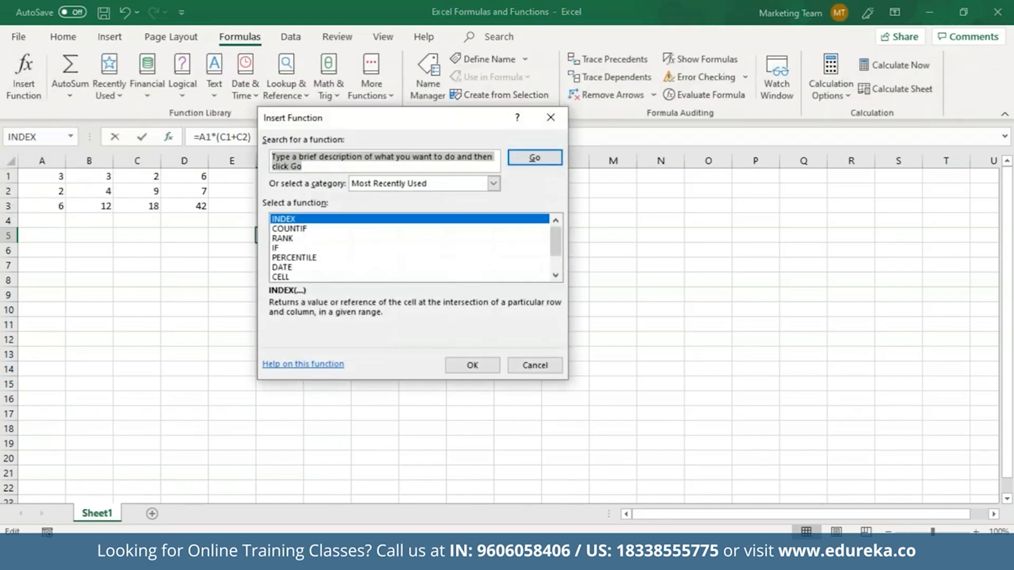
{"action": "left_click", "coordinate": [494, 184]}
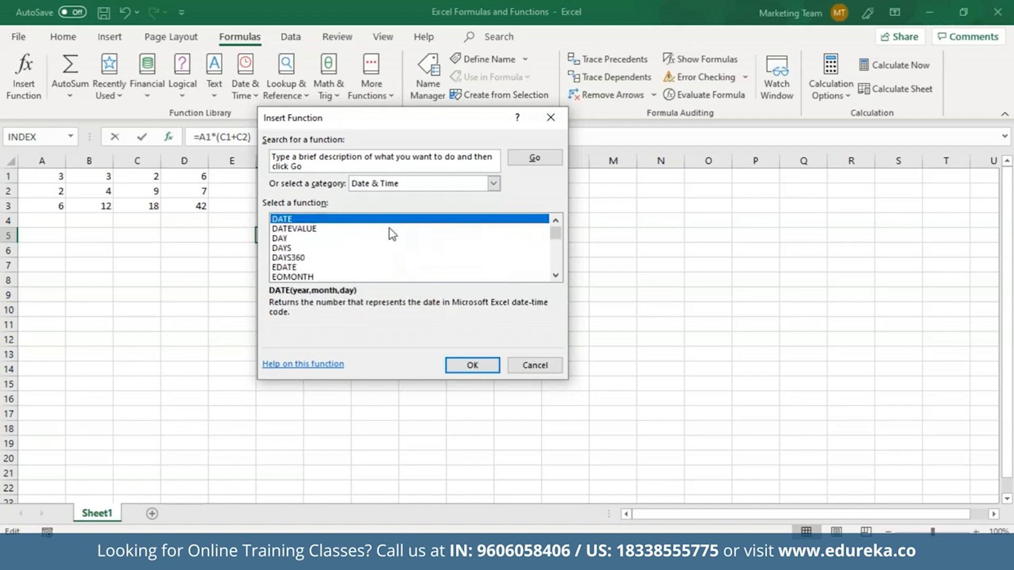
{"action": "left_click", "coordinate": [403, 238]}
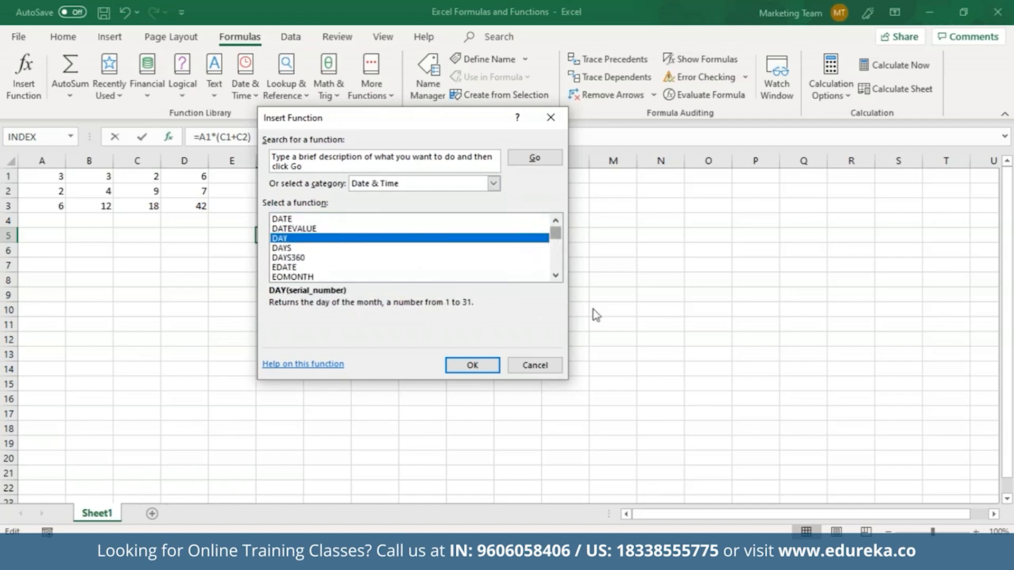
{"action": "left_click", "coordinate": [476, 364]}
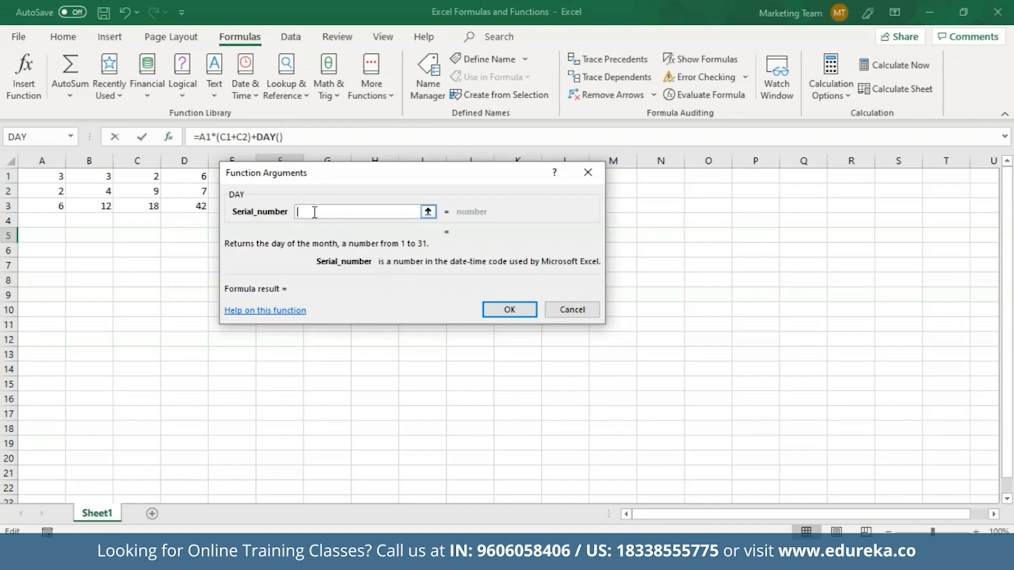
{"action": "left_click", "coordinate": [491, 313]}
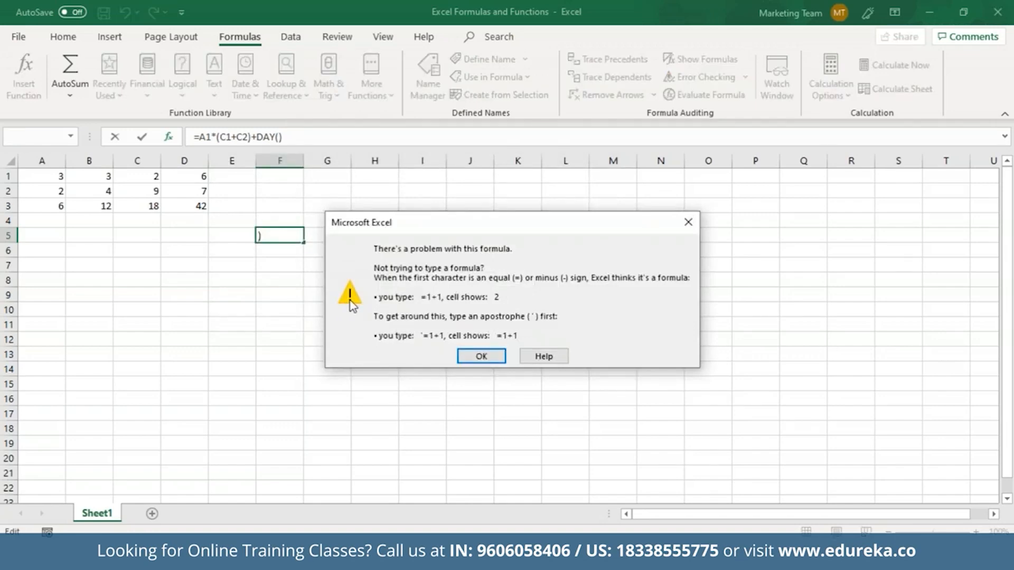
{"action": "left_click", "coordinate": [481, 356]}
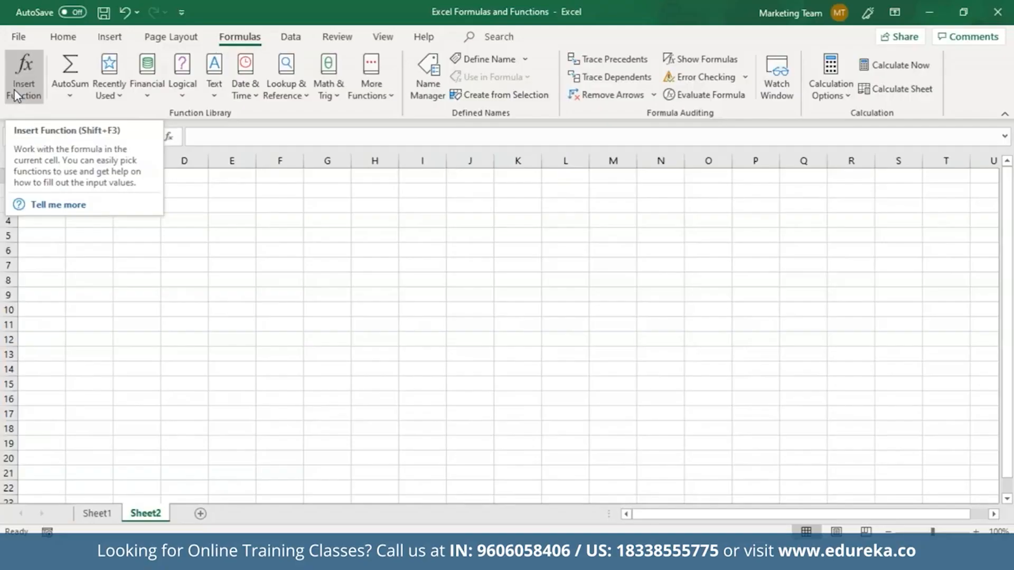
{"action": "left_click", "coordinate": [23, 74]}
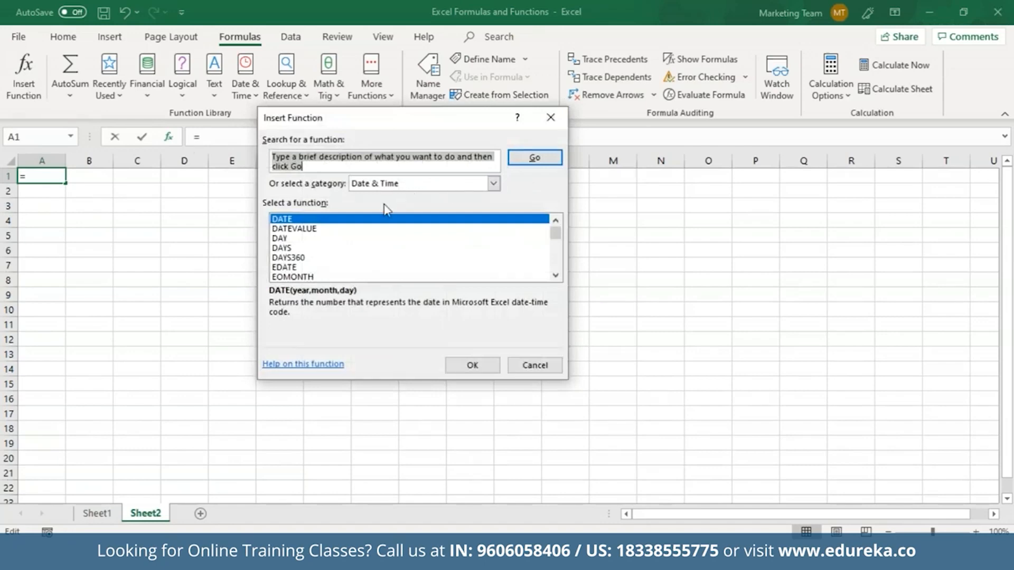
{"action": "left_click", "coordinate": [361, 220]}
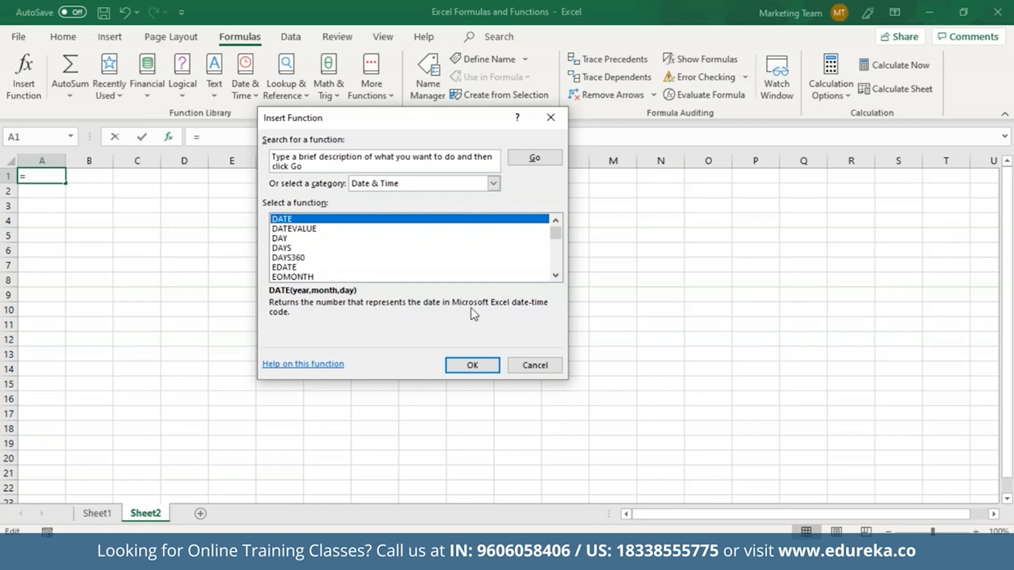
Step: Cancel the Insert Function dialog so Sheet2's A1 stays empty
{"action": "left_click", "coordinate": [550, 373]}
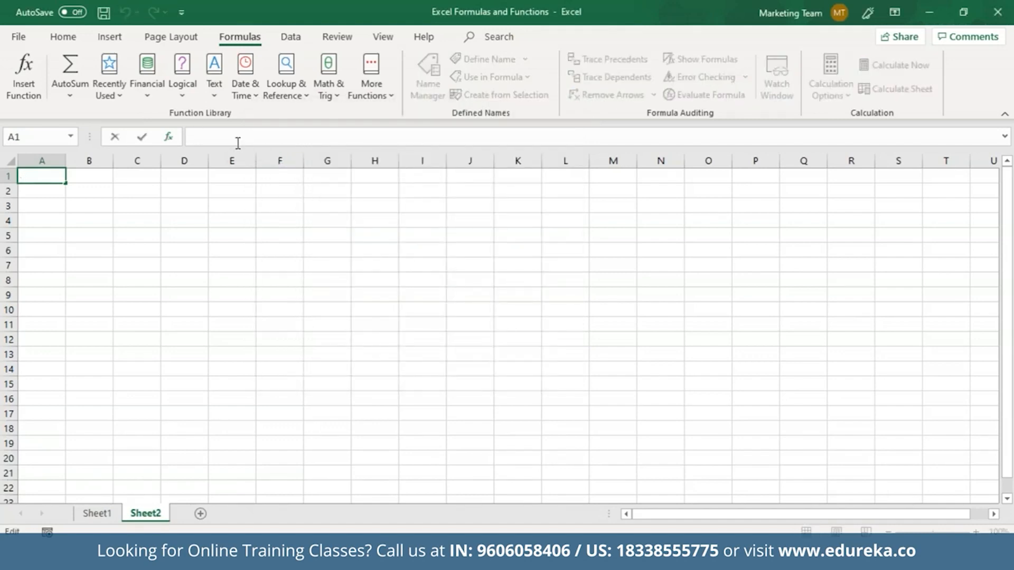
Step: Enter =DATE(2019, 03, 21) in A1 to show the date 21-03-2019
{"action": "type", "text": "=DATE"}
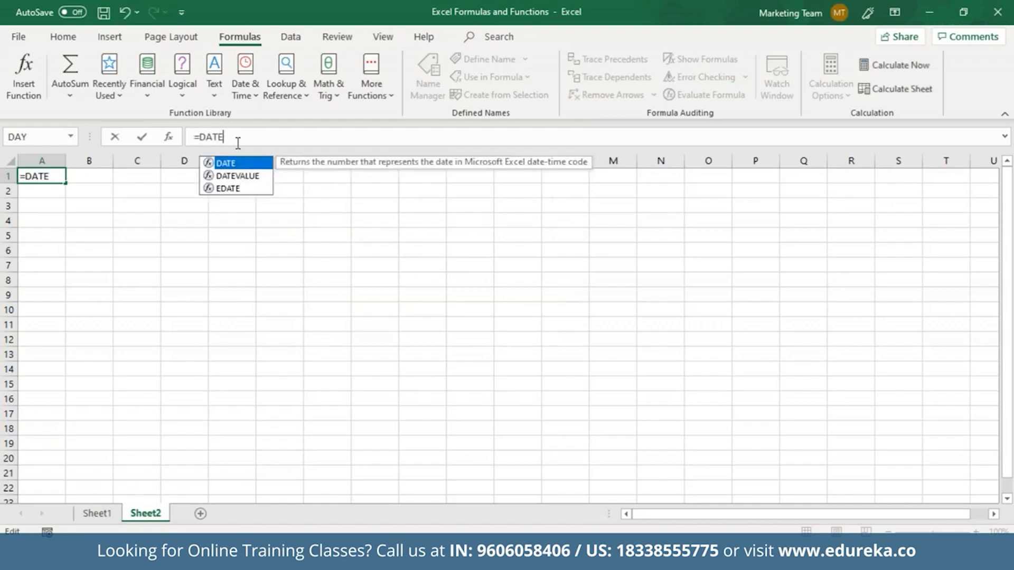
{"action": "type", "text": "("}
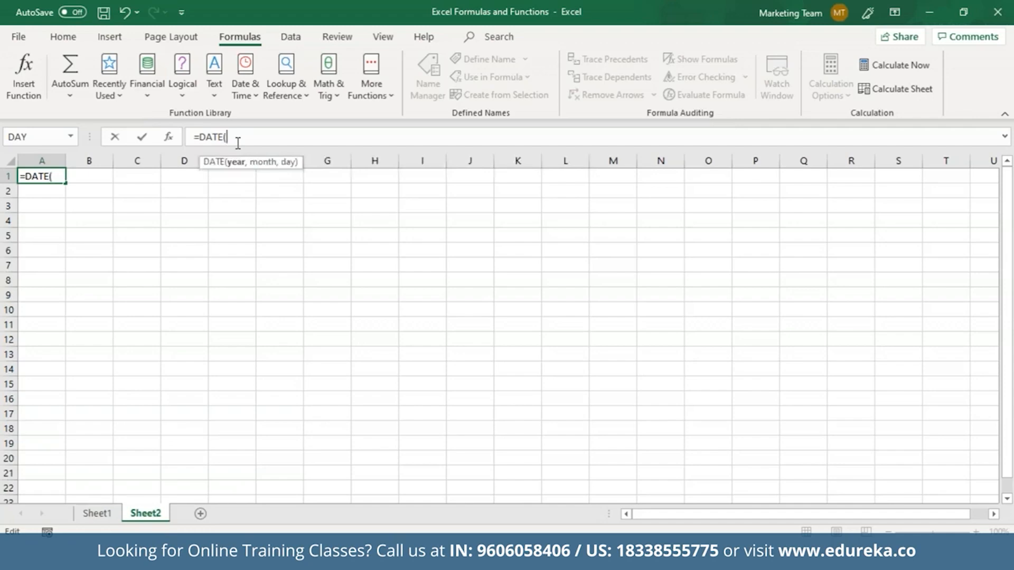
{"action": "type", "text": "2019, 03, "}
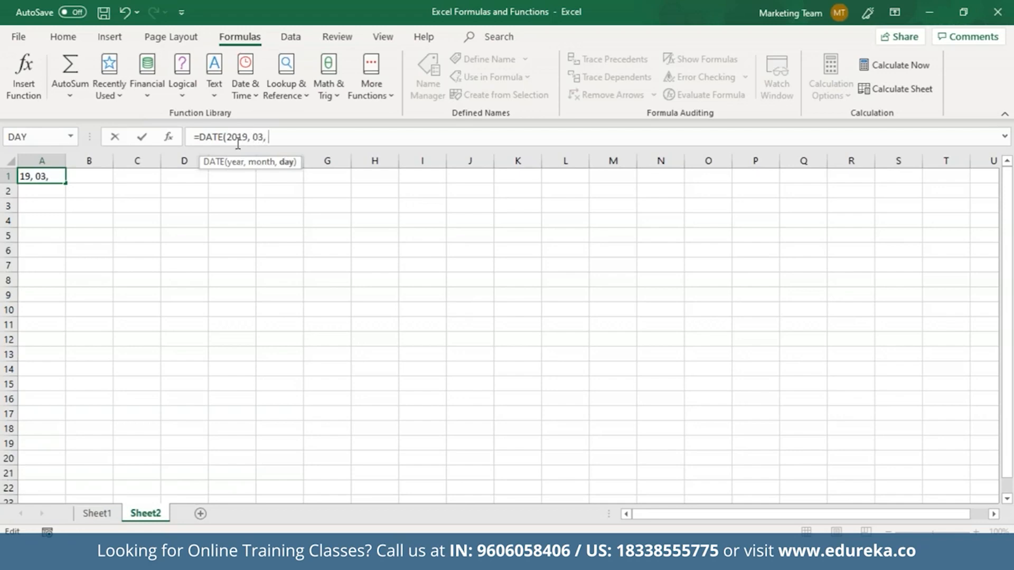
{"action": "type", "text": "21)"}
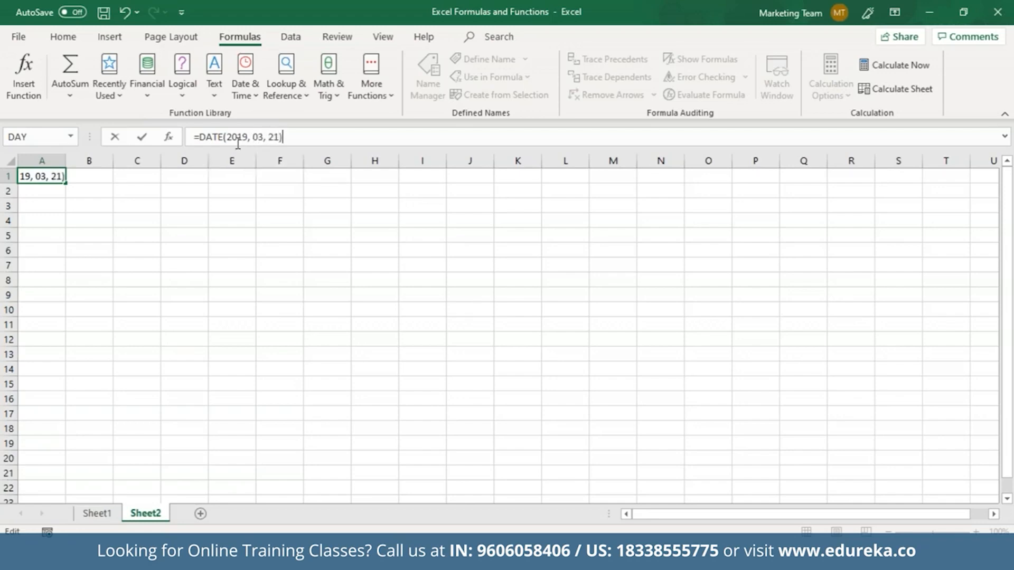
{"action": "key", "text": "Return"}
{"action": "left_click", "coordinate": [52, 179]}
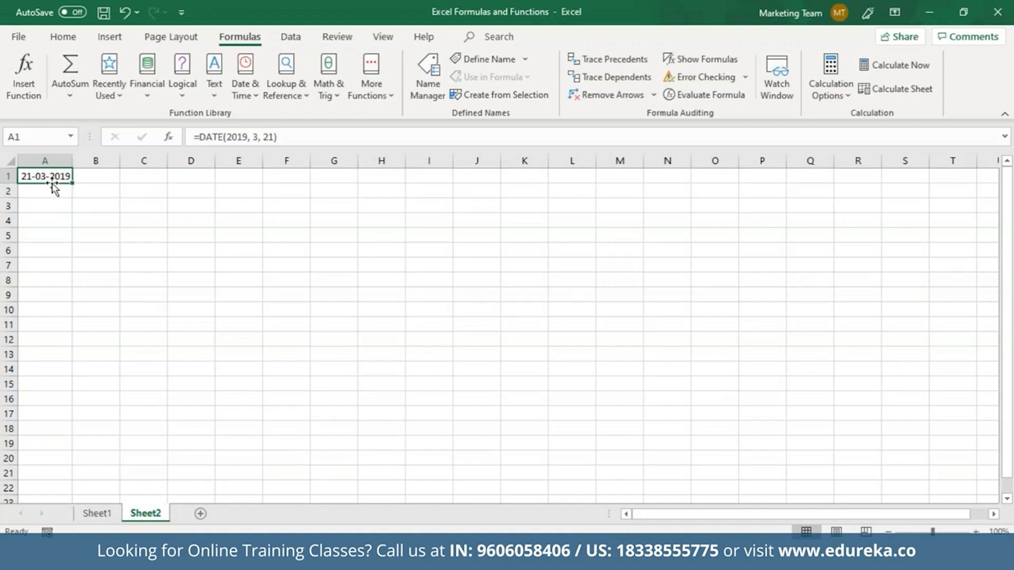
Step: Append -5 to A1's DATE formula so it reads 16-03-2019
{"action": "left_click", "coordinate": [301, 136]}
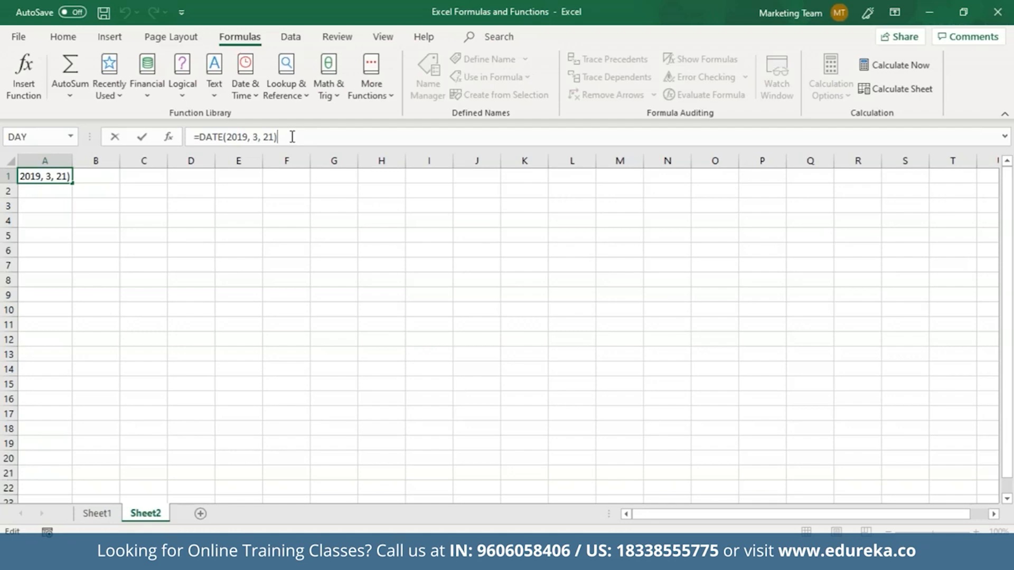
{"action": "type", "text": "-5"}
{"action": "key", "text": "Return"}
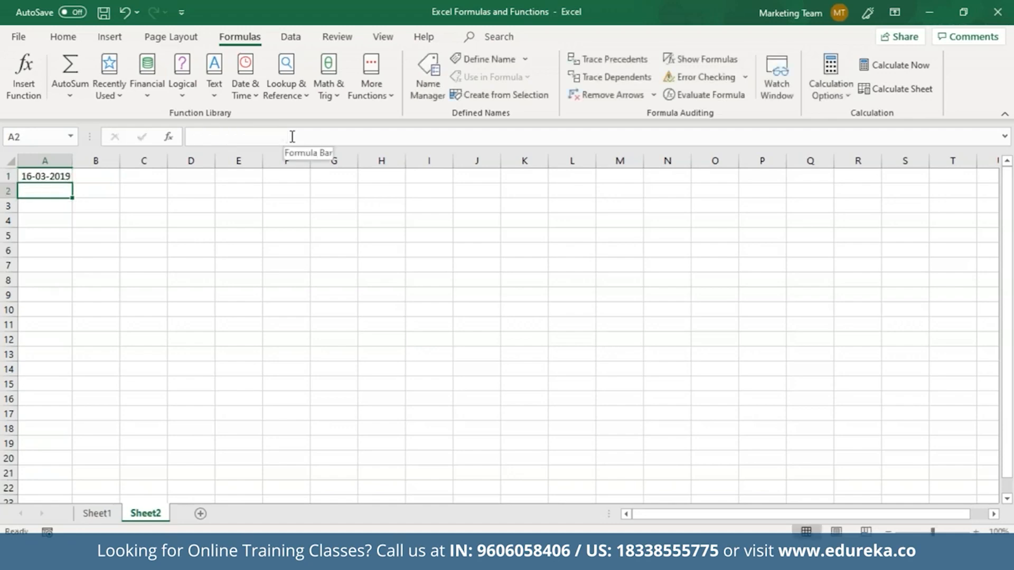
{"action": "key", "text": "Up"}
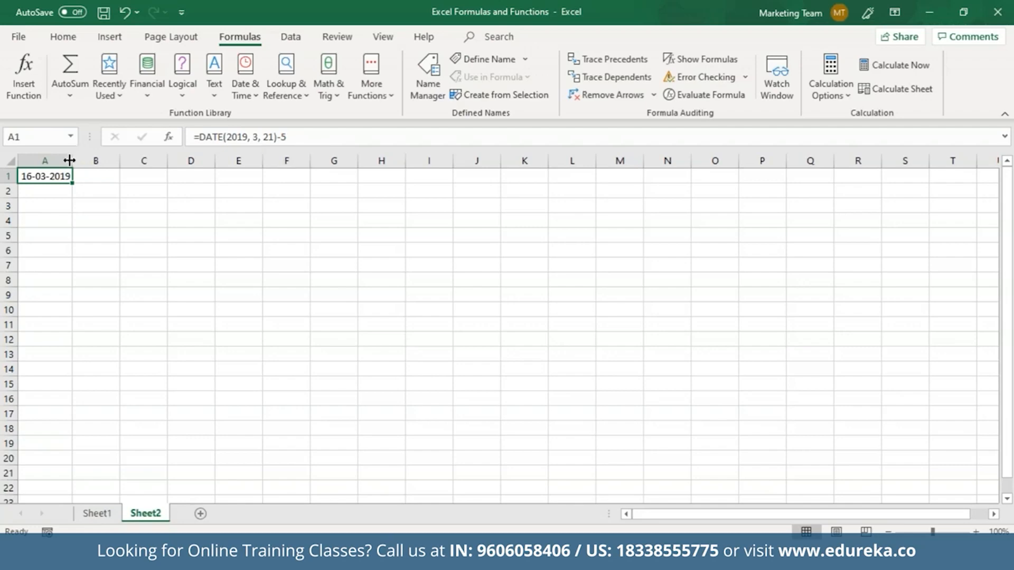
{"action": "key", "text": "Down"}
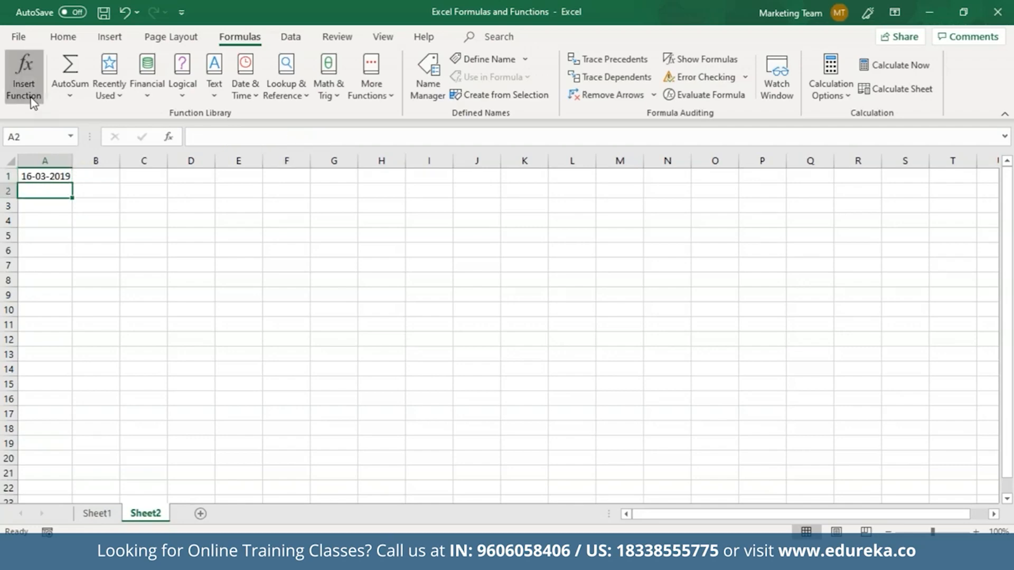
{"action": "left_click", "coordinate": [24, 79]}
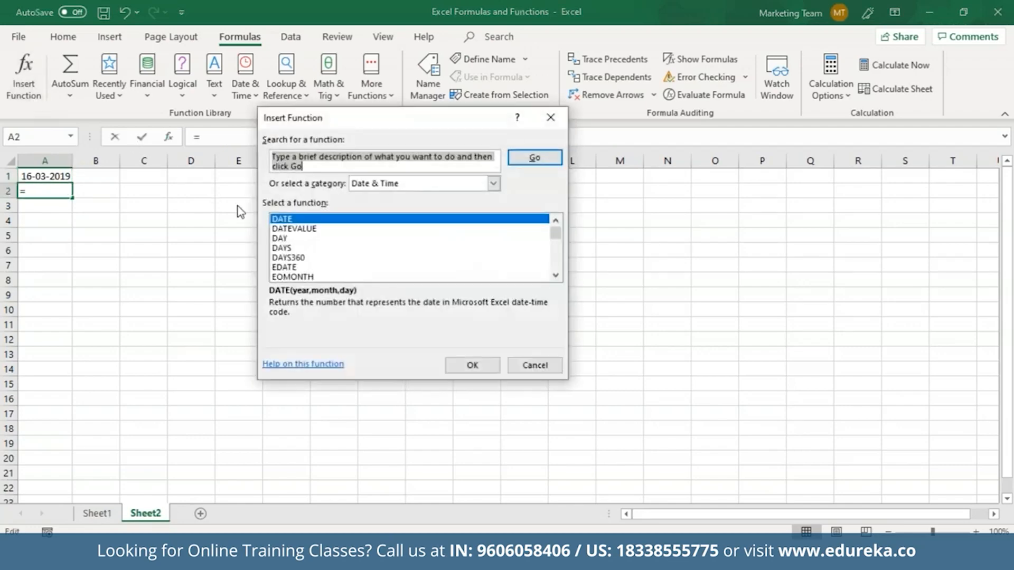
{"action": "left_click", "coordinate": [289, 239]}
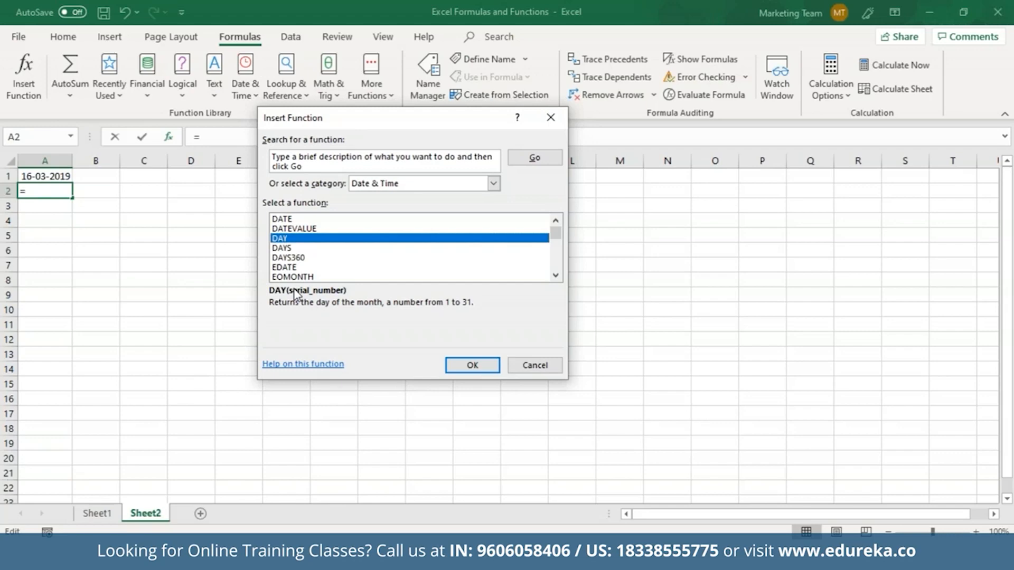
{"action": "left_click", "coordinate": [534, 365]}
{"action": "left_click", "coordinate": [57, 209]}
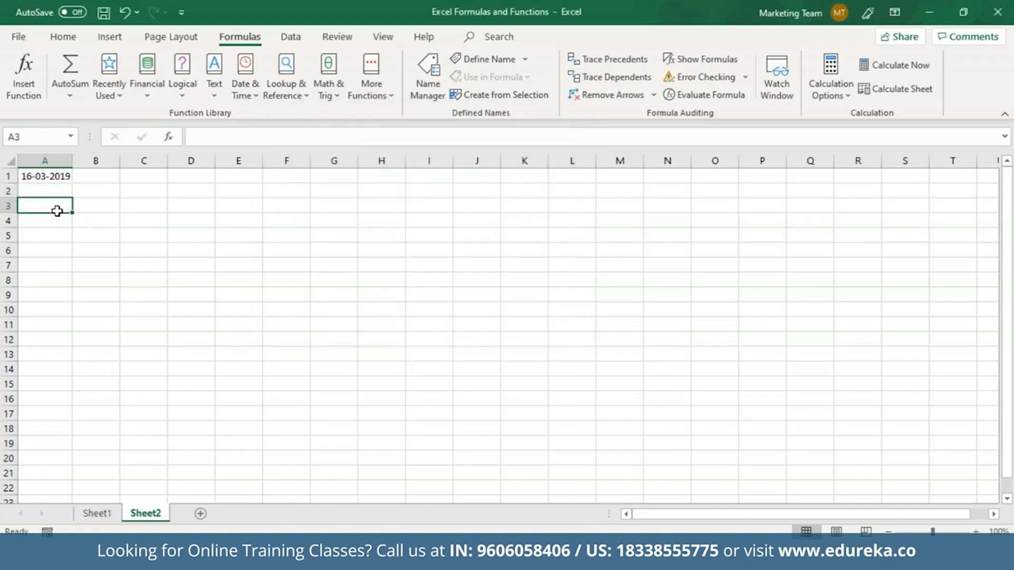
Step: Enter =DAY(A1) in A3 so it shows 16
{"action": "left_click", "coordinate": [248, 135]}
{"action": "type", "text": "="}
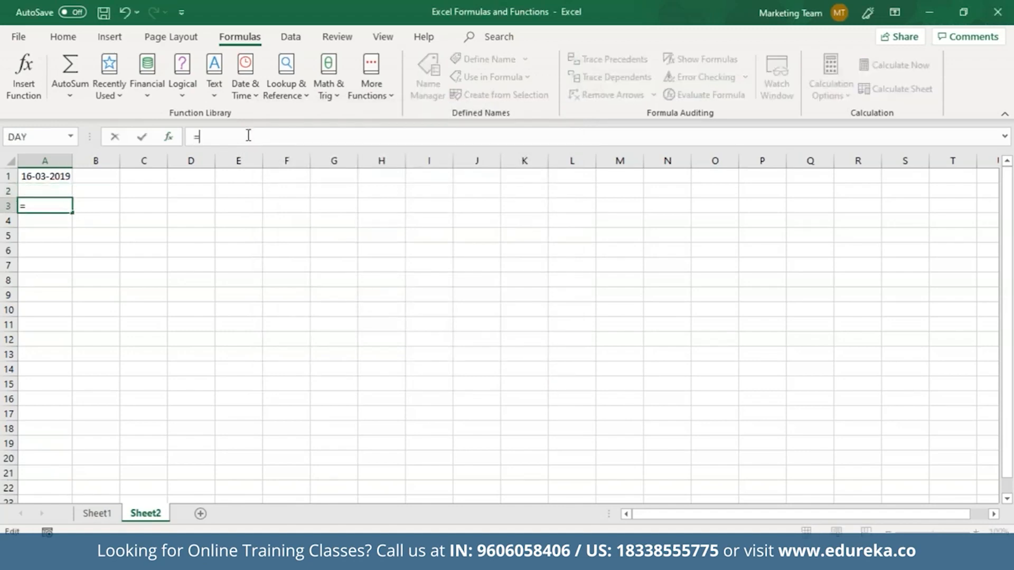
{"action": "type", "text": "DAAAAAAAAAAAAA"}
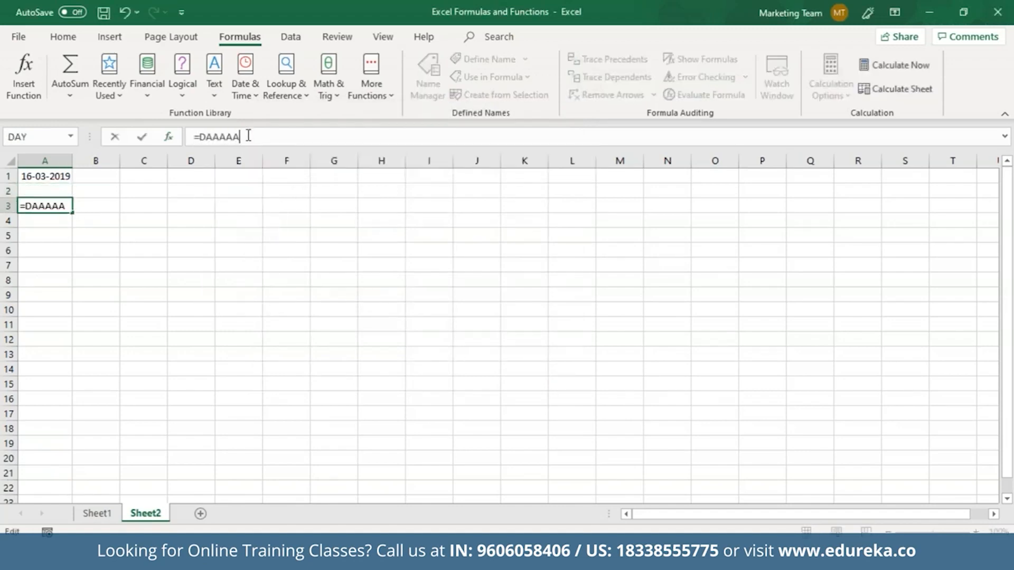
{"action": "key", "text": "BackSpace"}
{"action": "key", "text": "BackSpace"}
{"action": "key", "text": "BackSpace"}
{"action": "key", "text": "BackSpace"}
{"action": "key", "text": "BackSpace"}
{"action": "key", "text": "BackSpace"}
{"action": "key", "text": "BackSpace"}
{"action": "key", "text": "BackSpace"}
{"action": "key", "text": "BackSpace"}
{"action": "key", "text": "BackSpace"}
{"action": "key", "text": "BackSpace"}
{"action": "key", "text": "BackSpace"}
{"action": "type", "text": "Y("}
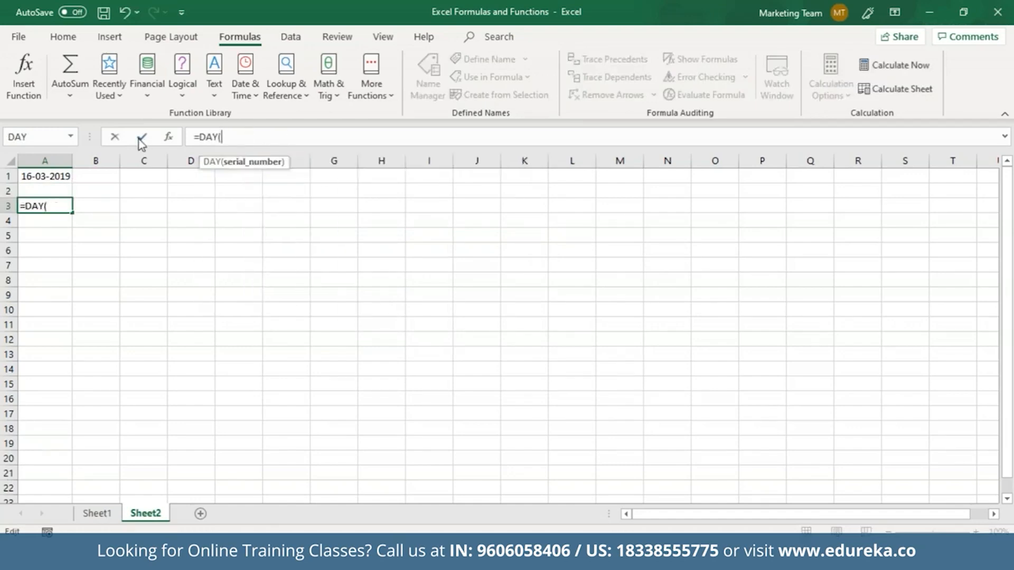
{"action": "left_click", "coordinate": [71, 176]}
{"action": "type", "text": ")"}
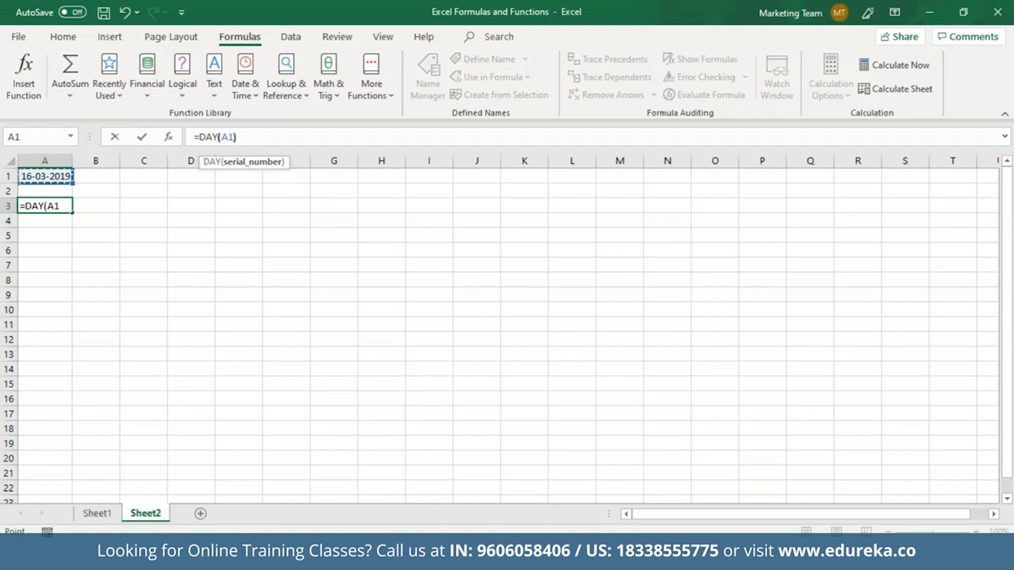
{"action": "key", "text": "Return"}
{"action": "left_click", "coordinate": [56, 207]}
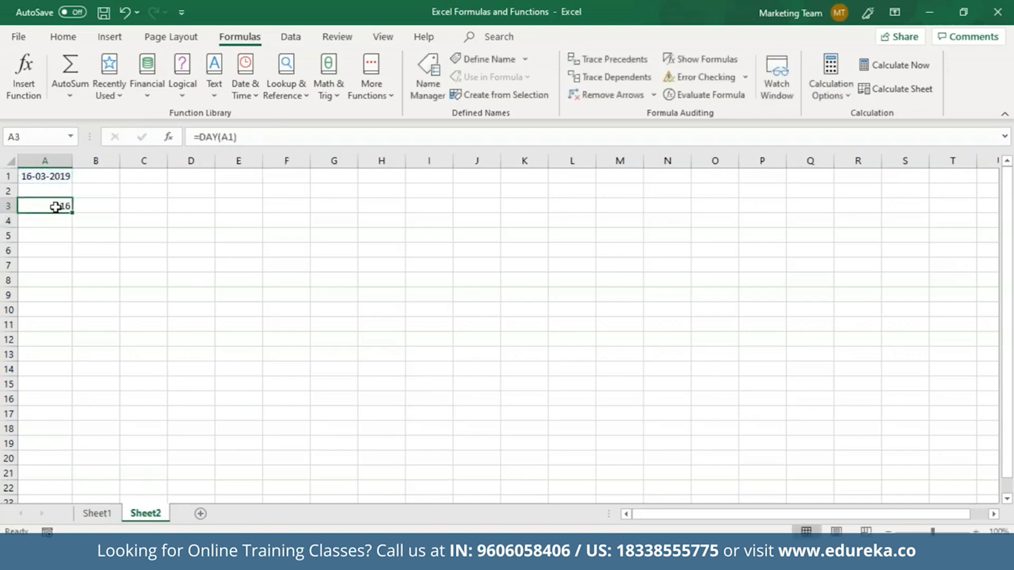
{"action": "left_click", "coordinate": [45, 178]}
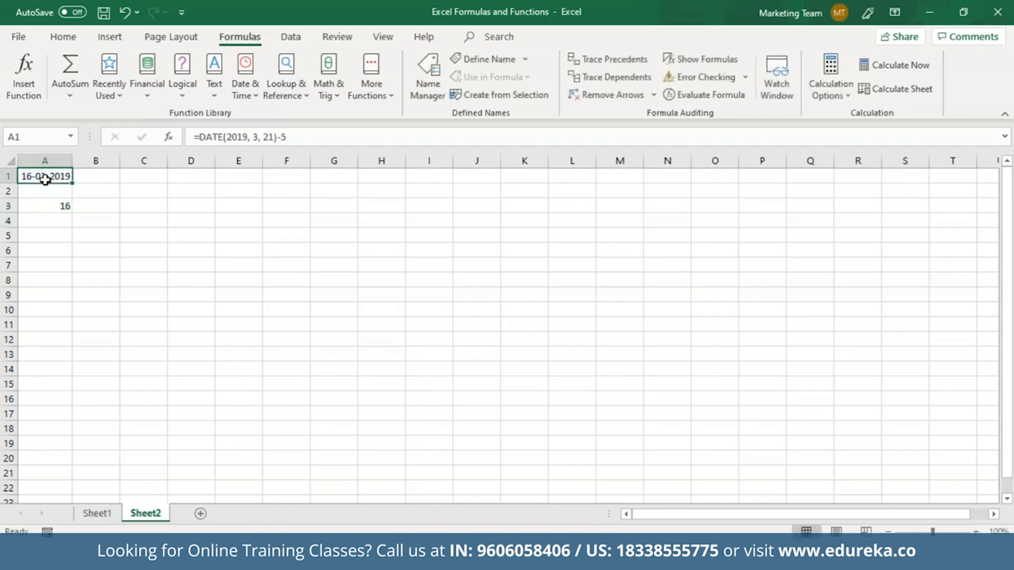
Step: Enter =DAY(DATE(2019, 03, 23)) in A5 so it shows 23
{"action": "left_click", "coordinate": [60, 236]}
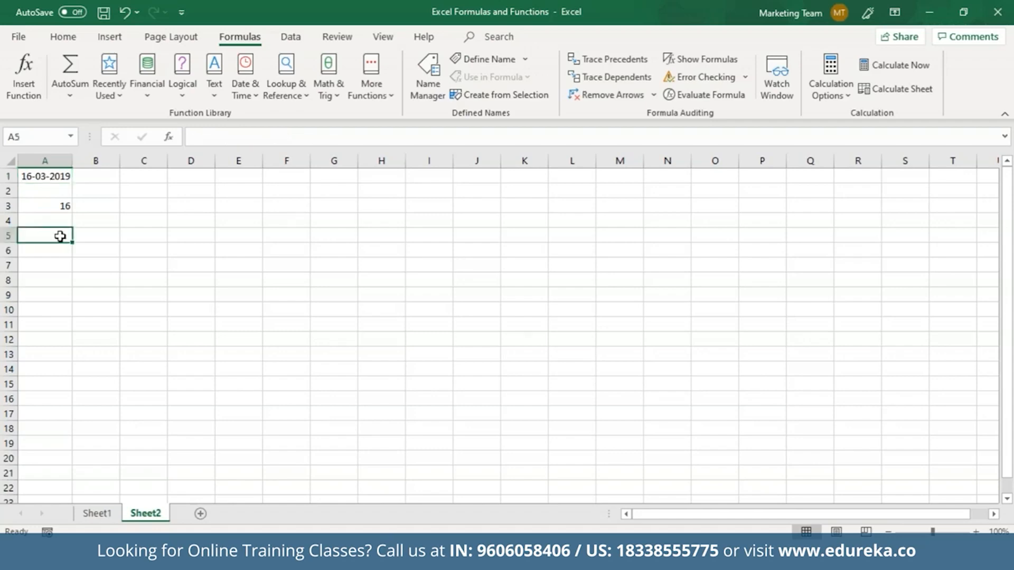
{"action": "left_click", "coordinate": [210, 139]}
{"action": "type", "text": "=DAY"}
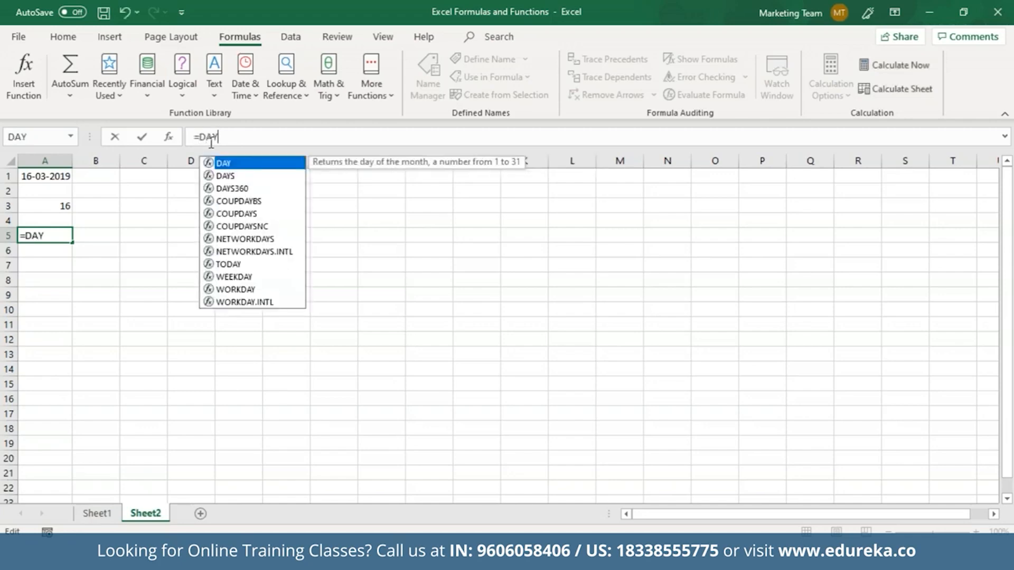
{"action": "type", "text": "("}
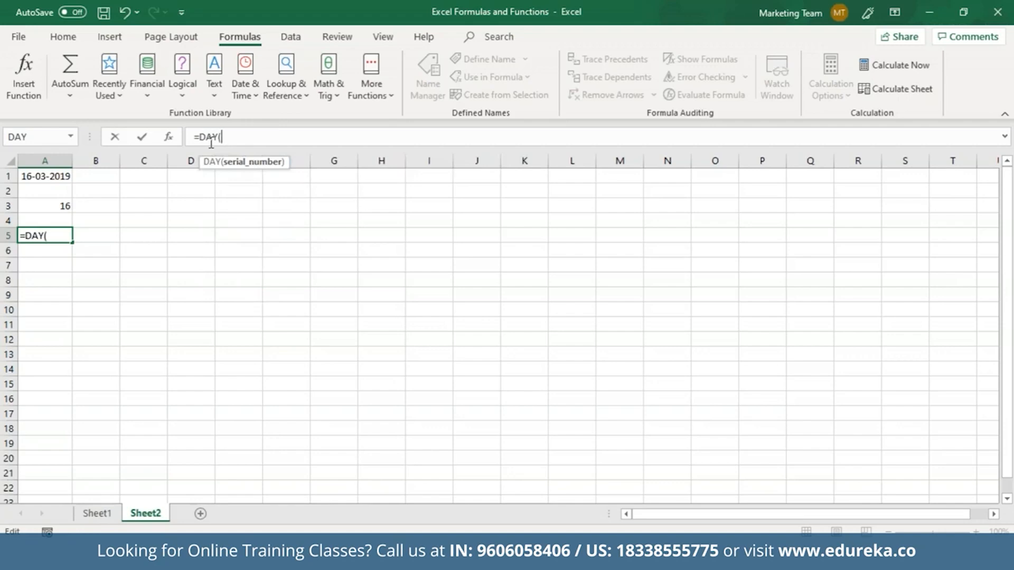
{"action": "type", "text": "DATE("}
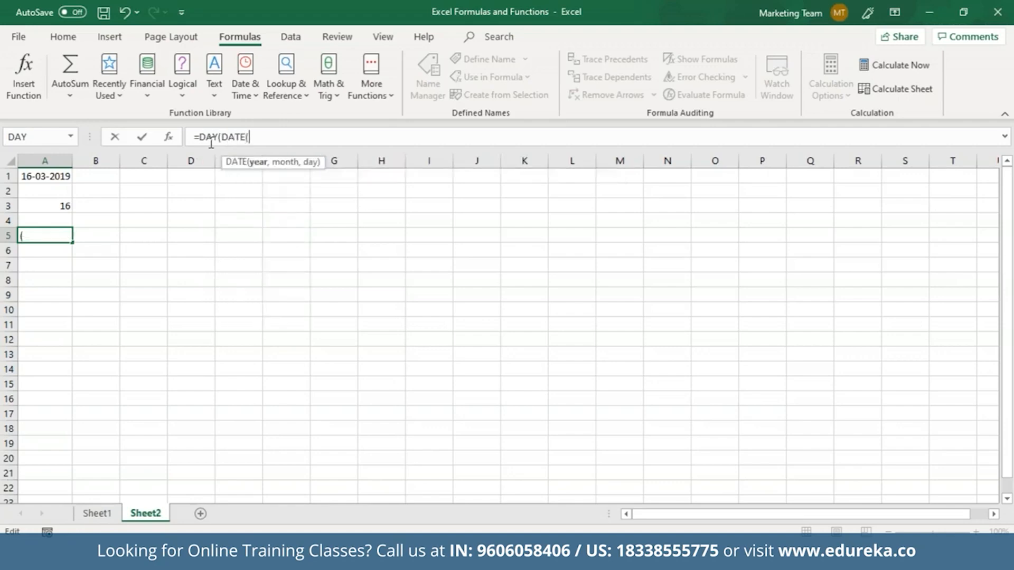
{"action": "type", "text": "2019, 03, "}
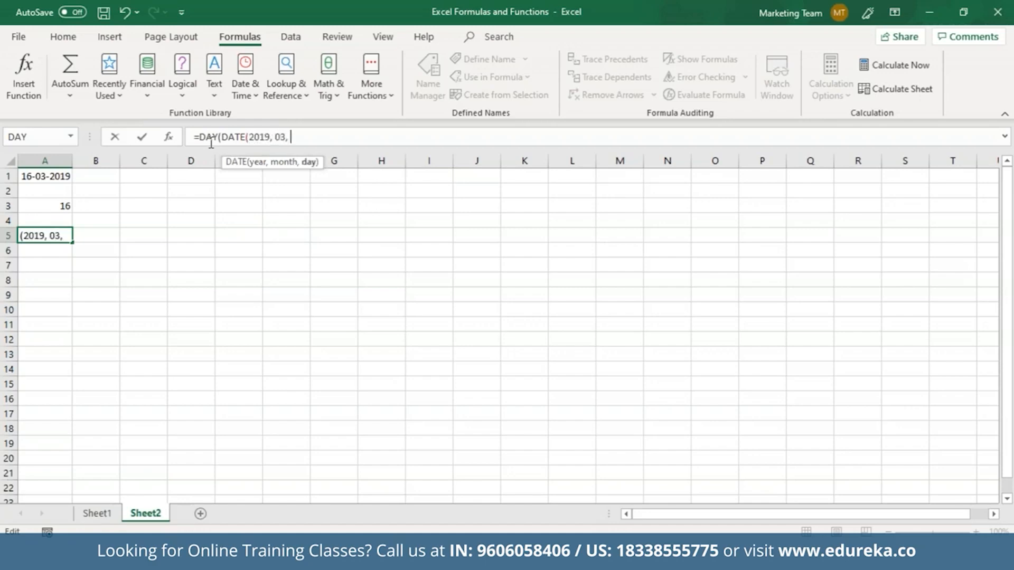
{"action": "type", "text": "23))"}
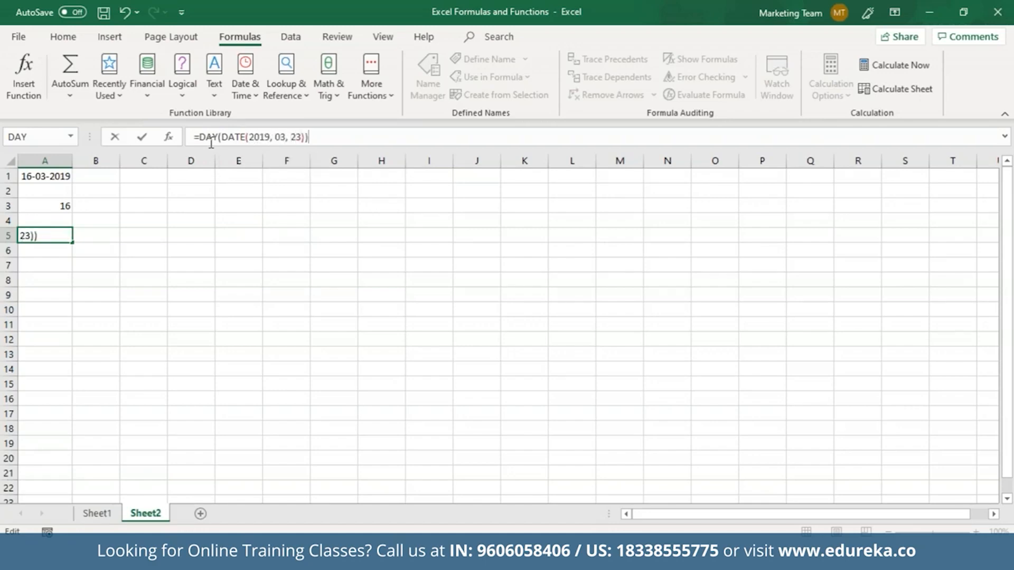
{"action": "key", "text": "Return"}
{"action": "left_click", "coordinate": [69, 240]}
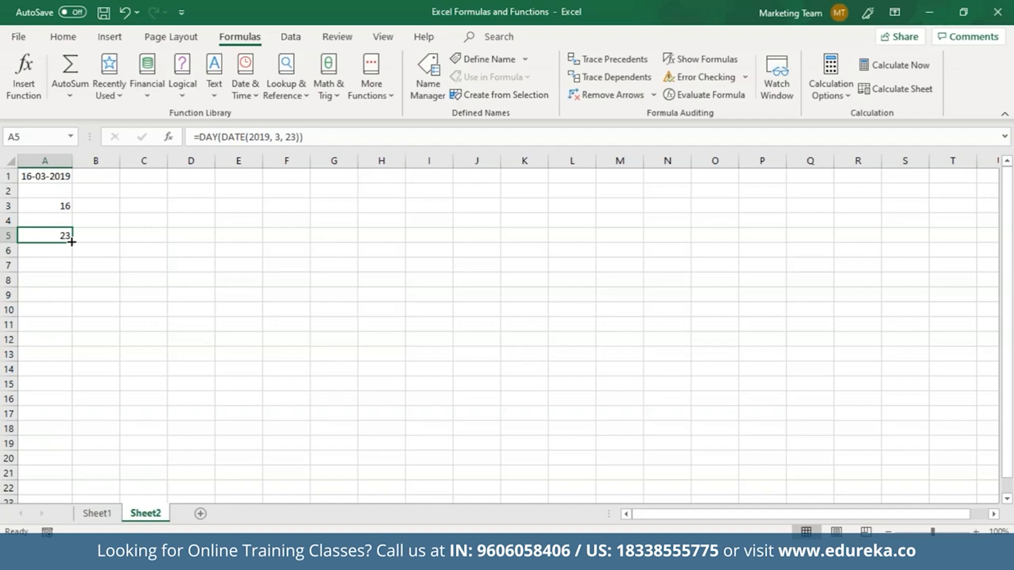
Step: Hand-write %=(P/w)×100 in ink across the grid with the Draw pen
{"action": "left_click_drag", "start_coordinate": [336, 313], "coordinate": [335, 351]}
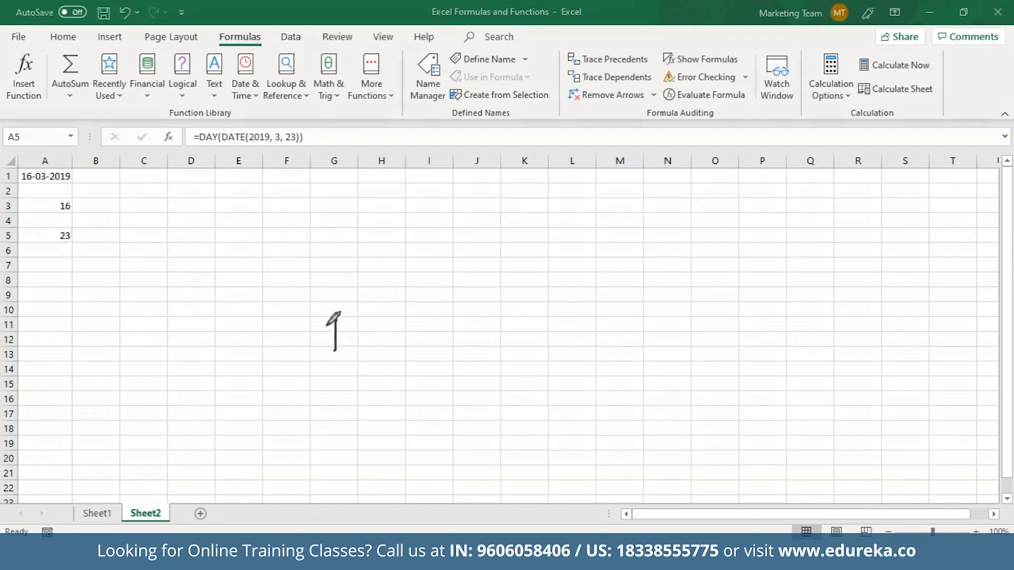
{"action": "left_click", "coordinate": [325, 327]}
{"action": "left_click", "coordinate": [345, 334]}
{"action": "left_click_drag", "start_coordinate": [353, 316], "coordinate": [364, 311]}
{"action": "left_click_drag", "start_coordinate": [358, 327], "coordinate": [369, 321]}
{"action": "left_click_drag", "start_coordinate": [375, 281], "coordinate": [398, 331]}
{"action": "mouse_move", "coordinate": [391, 288]}
{"action": "left_mouse_down"}
{"action": "mouse_move", "coordinate": [405, 306]}
{"action": "mouse_move", "coordinate": [398, 299]}
{"action": "left_mouse_up"}
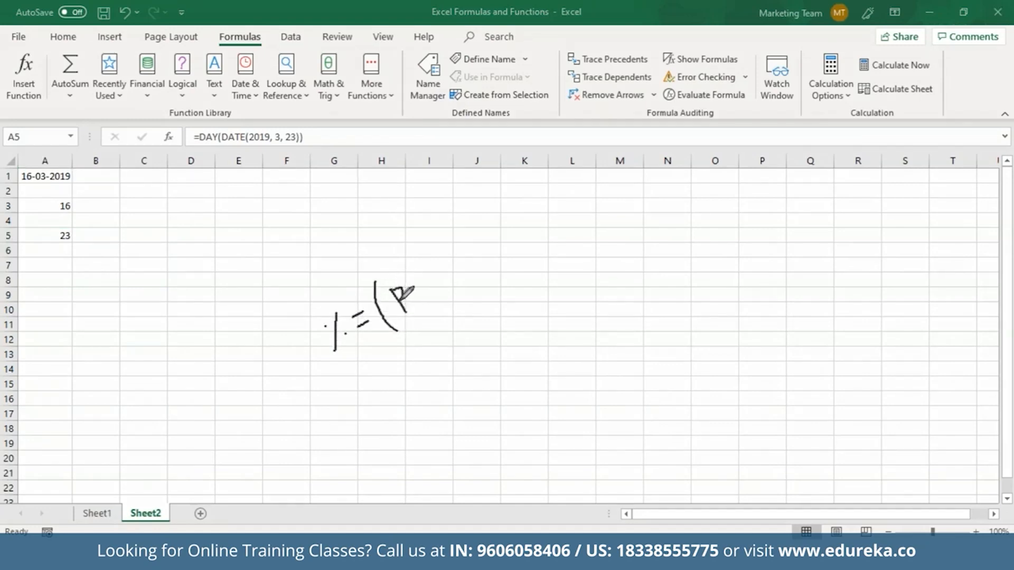
{"action": "left_click_drag", "start_coordinate": [418, 263], "coordinate": [426, 299]}
{"action": "mouse_move", "coordinate": [432, 274]}
{"action": "left_mouse_down"}
{"action": "mouse_move", "coordinate": [439, 290]}
{"action": "mouse_move", "coordinate": [452, 249]}
{"action": "mouse_move", "coordinate": [472, 247]}
{"action": "mouse_move", "coordinate": [477, 272]}
{"action": "left_mouse_up"}
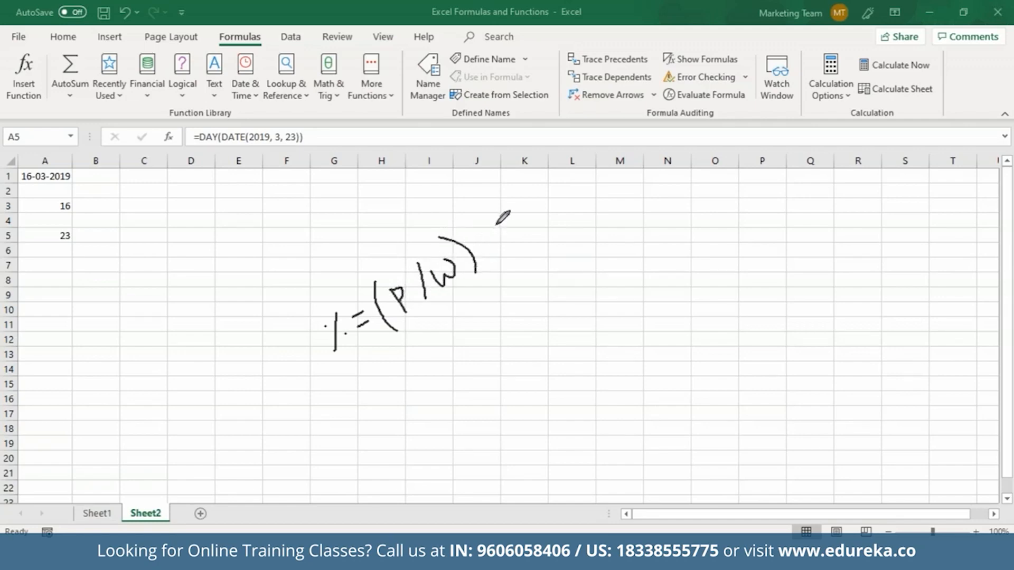
{"action": "mouse_move", "coordinate": [494, 219]}
{"action": "left_mouse_down"}
{"action": "mouse_move", "coordinate": [489, 254]}
{"action": "mouse_move", "coordinate": [509, 244]}
{"action": "left_mouse_up"}
{"action": "mouse_move", "coordinate": [506, 220]}
{"action": "left_mouse_down"}
{"action": "mouse_move", "coordinate": [509, 233]}
{"action": "mouse_move", "coordinate": [522, 200]}
{"action": "mouse_move", "coordinate": [510, 205]}
{"action": "left_mouse_up"}
{"action": "mouse_move", "coordinate": [523, 198]}
{"action": "left_mouse_down"}
{"action": "mouse_move", "coordinate": [539, 205]}
{"action": "mouse_move", "coordinate": [524, 197]}
{"action": "left_mouse_up"}
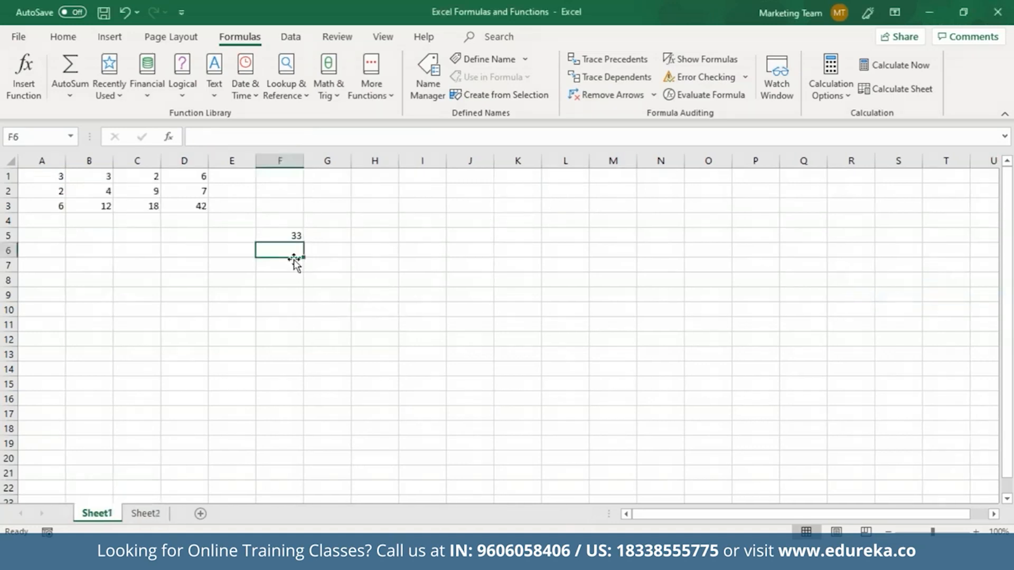
Step: Replace the old sample numbers with 4 in A1 and 6 in A2
{"action": "left_click_drag", "start_coordinate": [29, 174], "coordinate": [270, 242]}
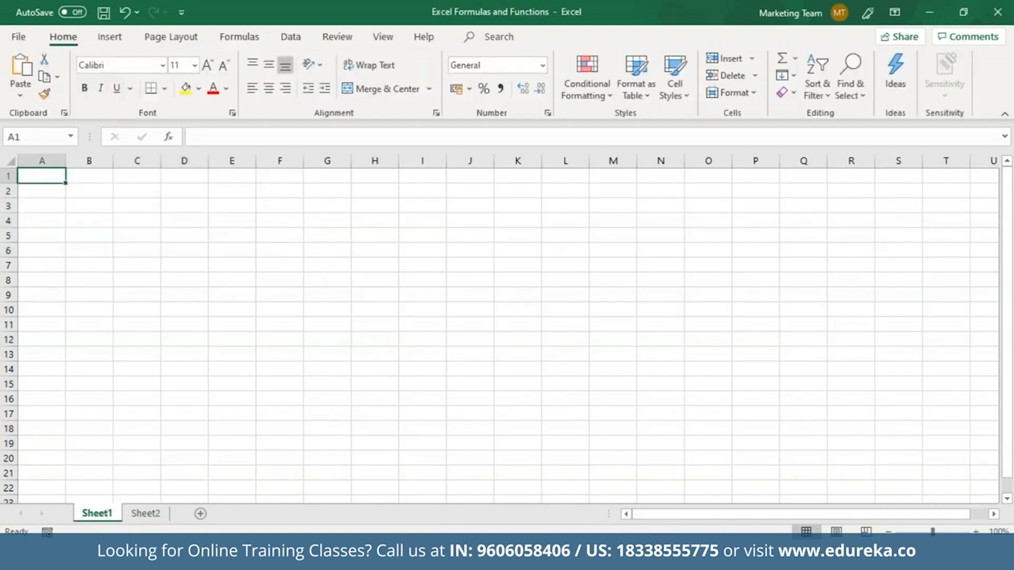
{"action": "type", "text": "4"}
{"action": "key", "text": "Return"}
{"action": "type", "text": "6"}
{"action": "key", "text": "Return"}
{"action": "left_click", "coordinate": [58, 176]}
{"action": "left_click", "coordinate": [48, 195]}
Step: Enter =(A1/A2) in A4 and format it as a percentage, showing 67%
{"action": "left_click", "coordinate": [55, 219]}
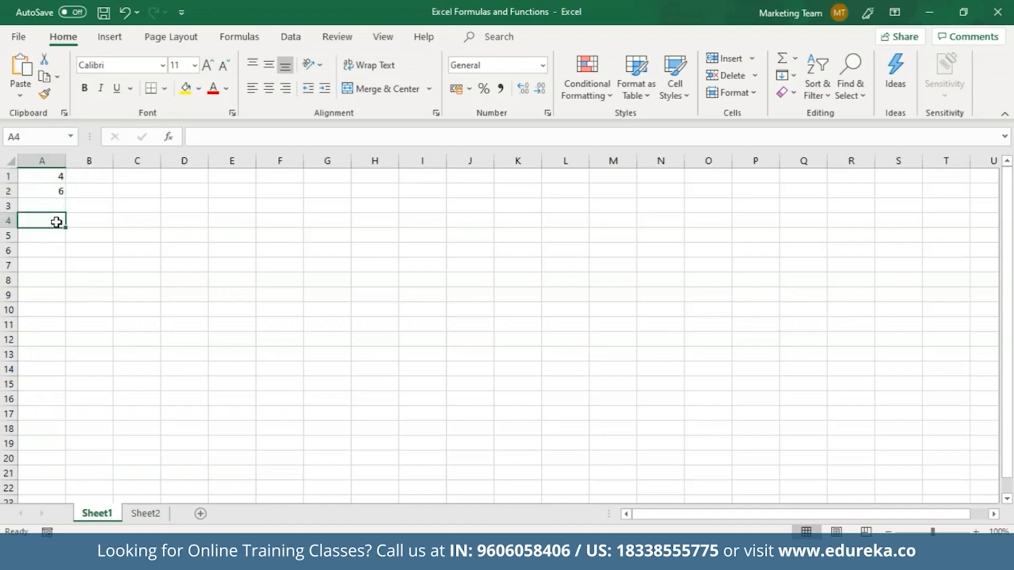
{"action": "left_click", "coordinate": [204, 137]}
{"action": "type", "text": "="}
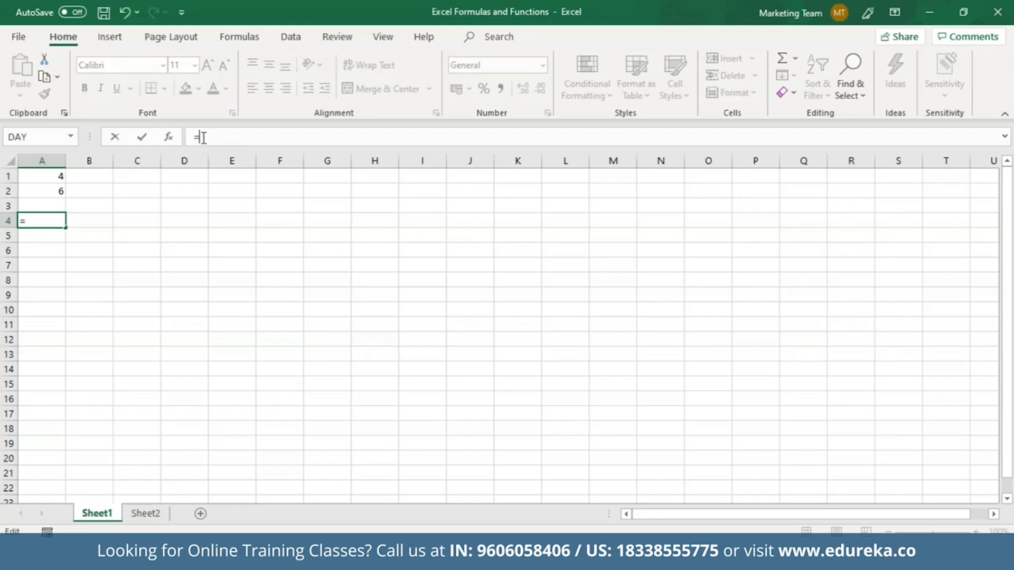
{"action": "type", "text": "("}
{"action": "left_click", "coordinate": [58, 176]}
{"action": "type", "text": "/"}
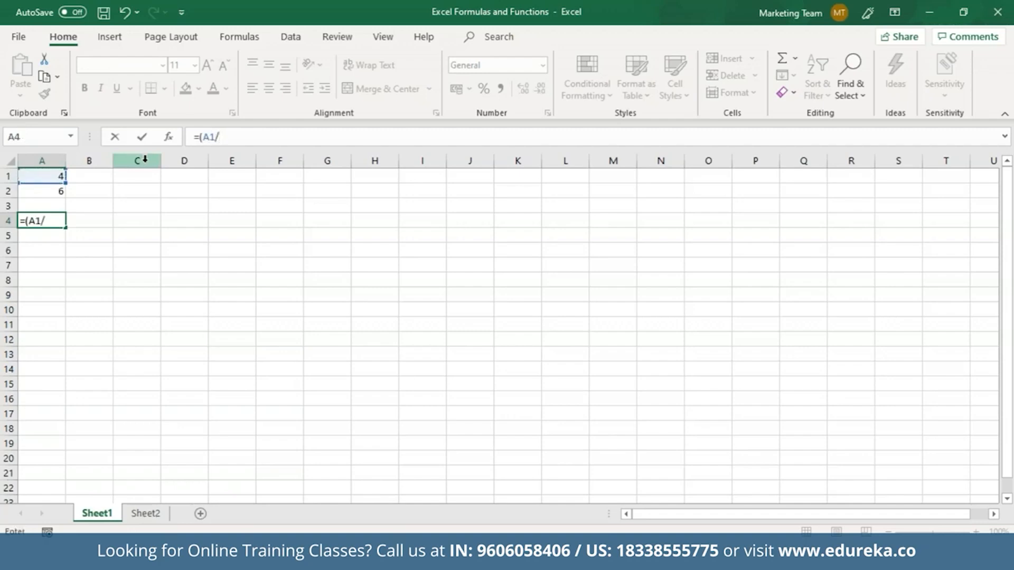
{"action": "left_click", "coordinate": [63, 190]}
{"action": "key", "text": "Return"}
{"action": "key", "text": "Return"}
{"action": "left_click", "coordinate": [53, 220]}
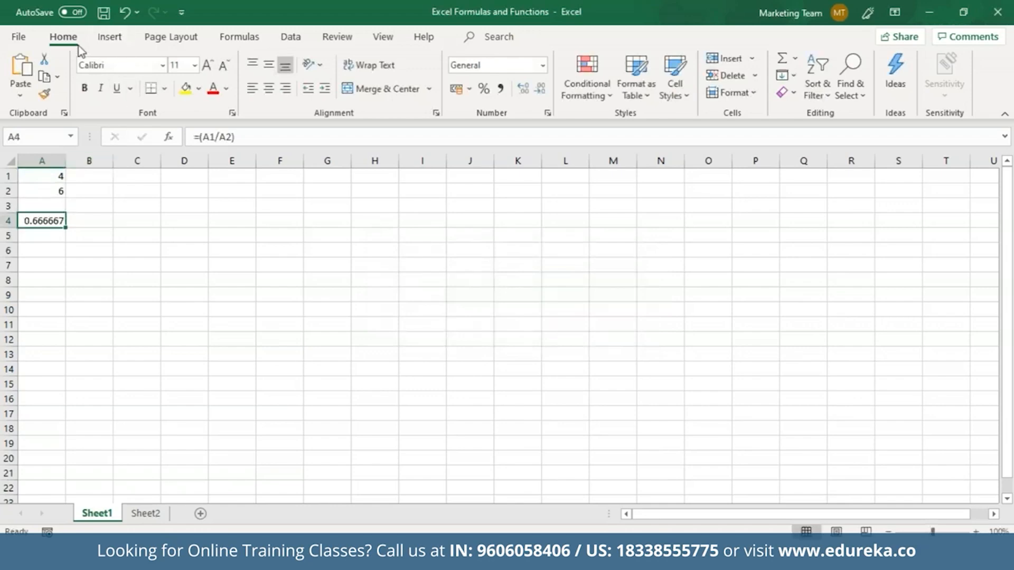
{"action": "left_click", "coordinate": [484, 89]}
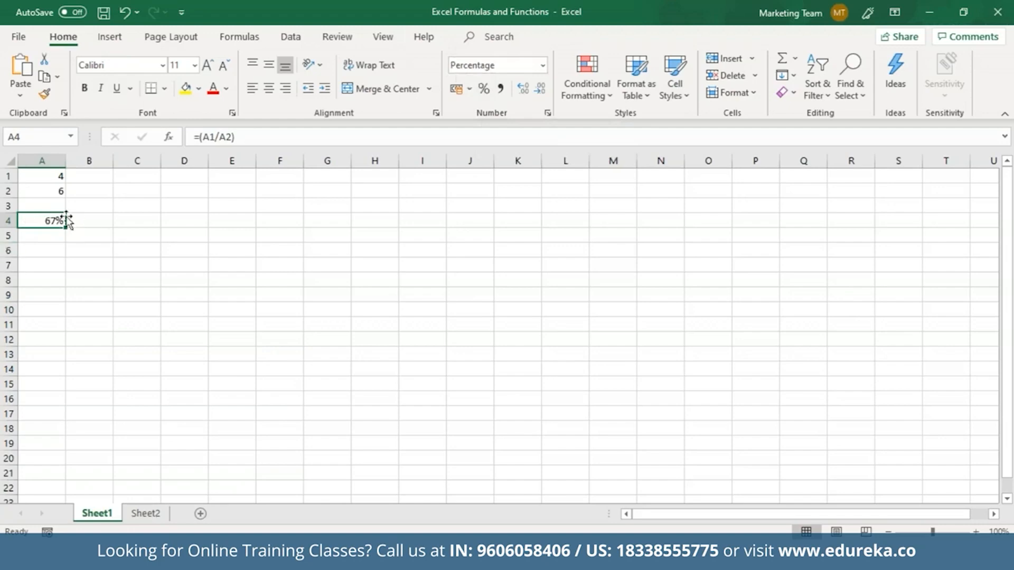
{"action": "left_click", "coordinate": [90, 295]}
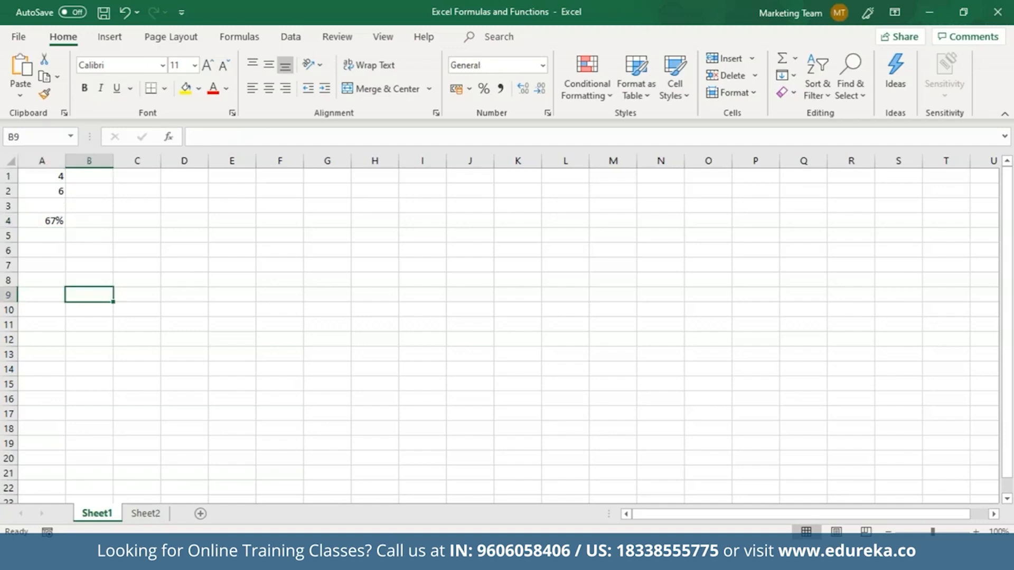
Step: Clear the contents of A1:B5 so the sheet is blank
{"action": "left_click_drag", "start_coordinate": [37, 176], "coordinate": [69, 229]}
{"action": "key", "text": "Delete"}
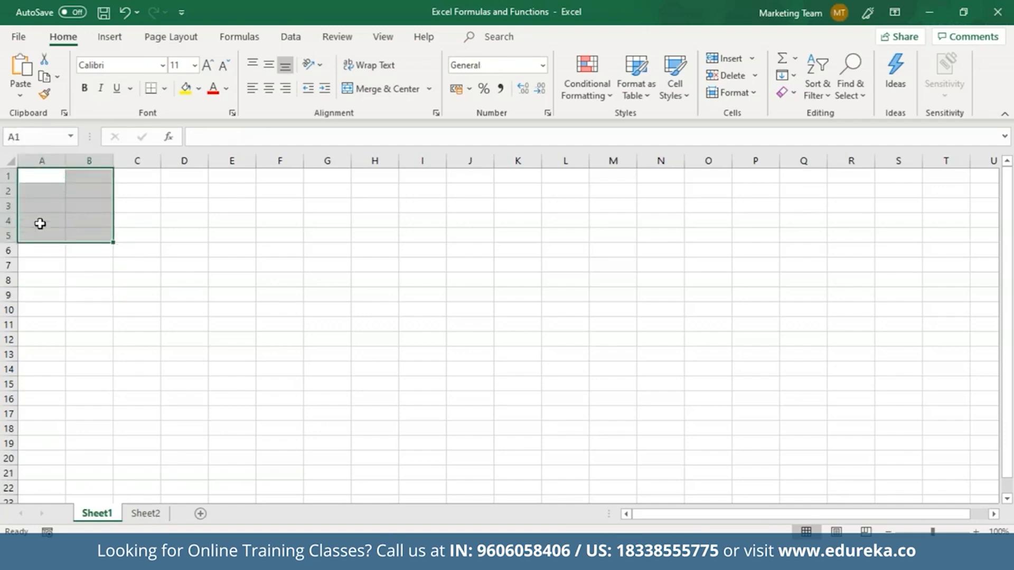
{"action": "left_click", "coordinate": [49, 178]}
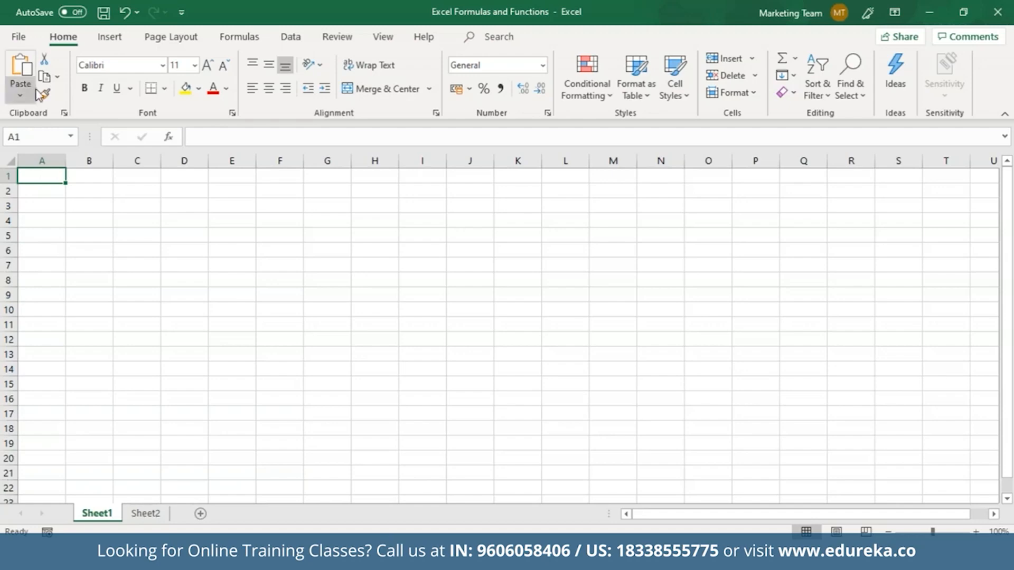
{"action": "left_click", "coordinate": [169, 137]}
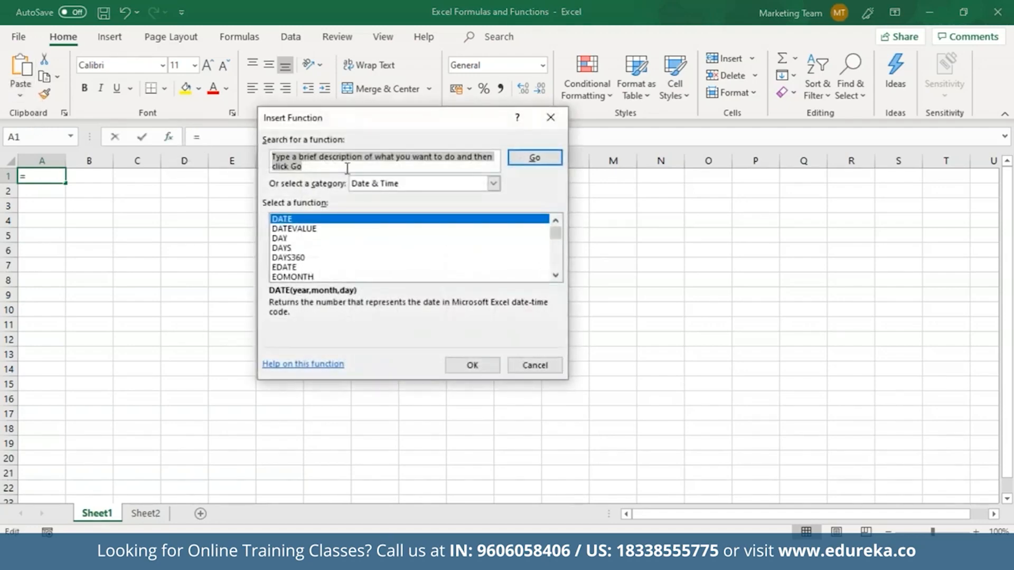
{"action": "type", "text": "if"}
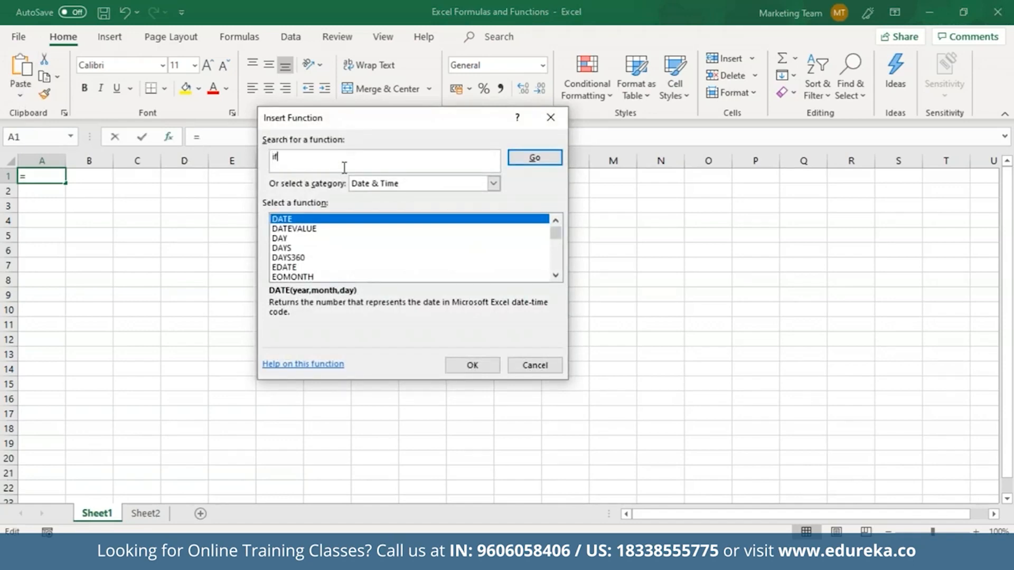
{"action": "key", "text": "Return"}
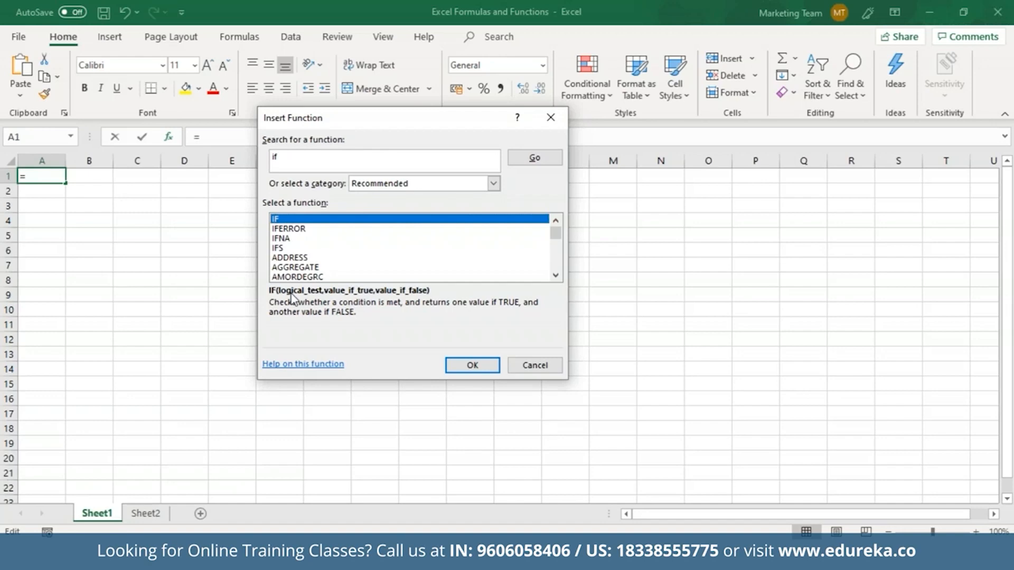
{"action": "left_click", "coordinate": [535, 365]}
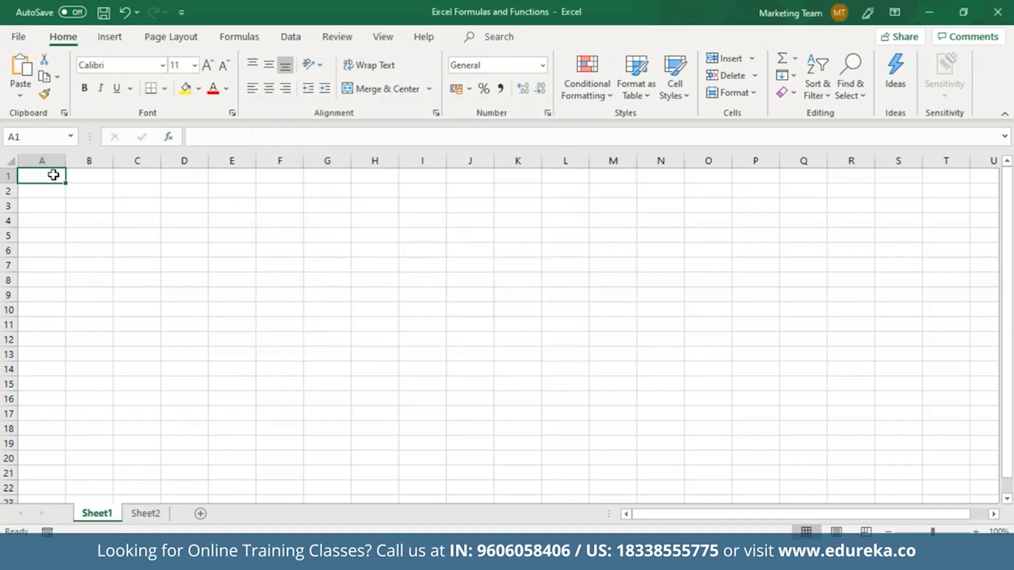
Step: Enter 3 in A1 and xyz in A2
{"action": "type", "text": "3"}
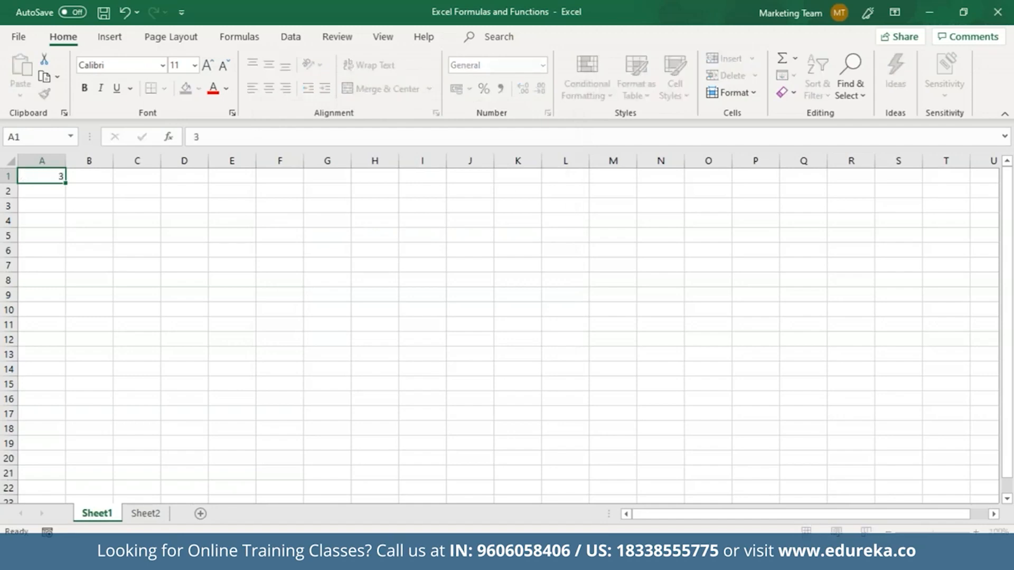
{"action": "key", "text": "Return"}
{"action": "type", "text": "xyz"}
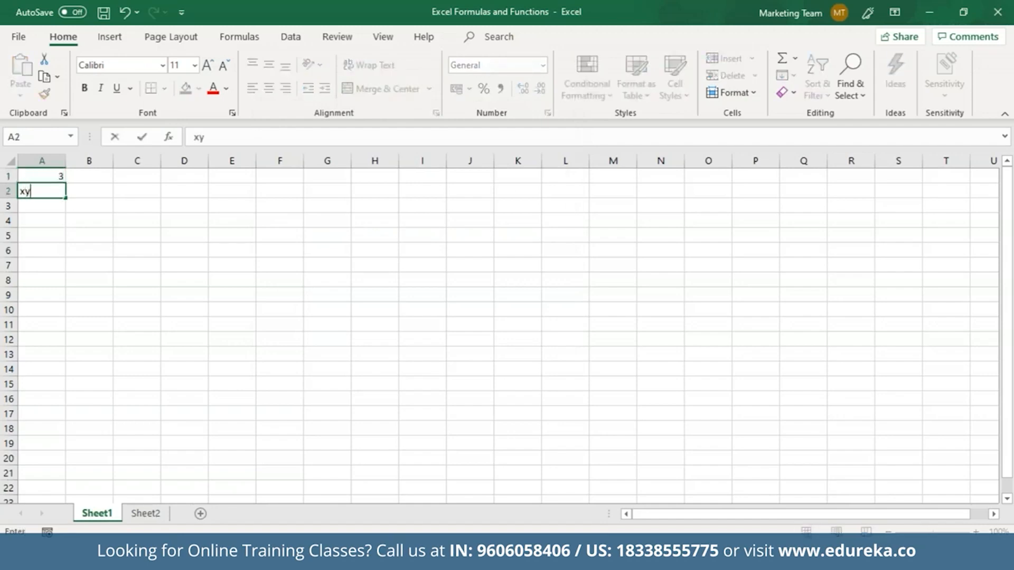
{"action": "left_click", "coordinate": [87, 179]}
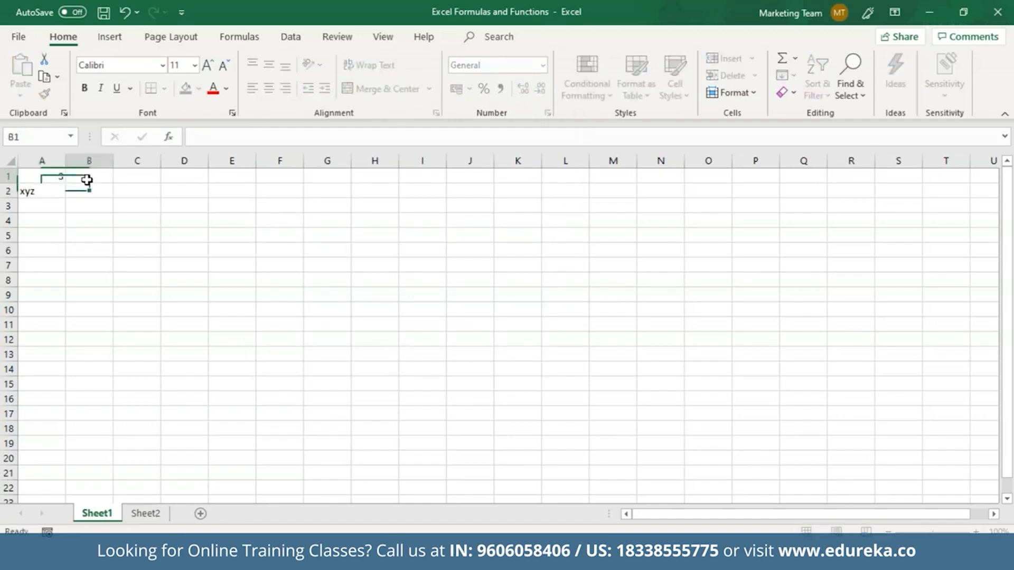
Step: Enter =IF(A1=A2, "YES", "NO") in B1 so it shows NO
{"action": "type", "text": "=IF"}
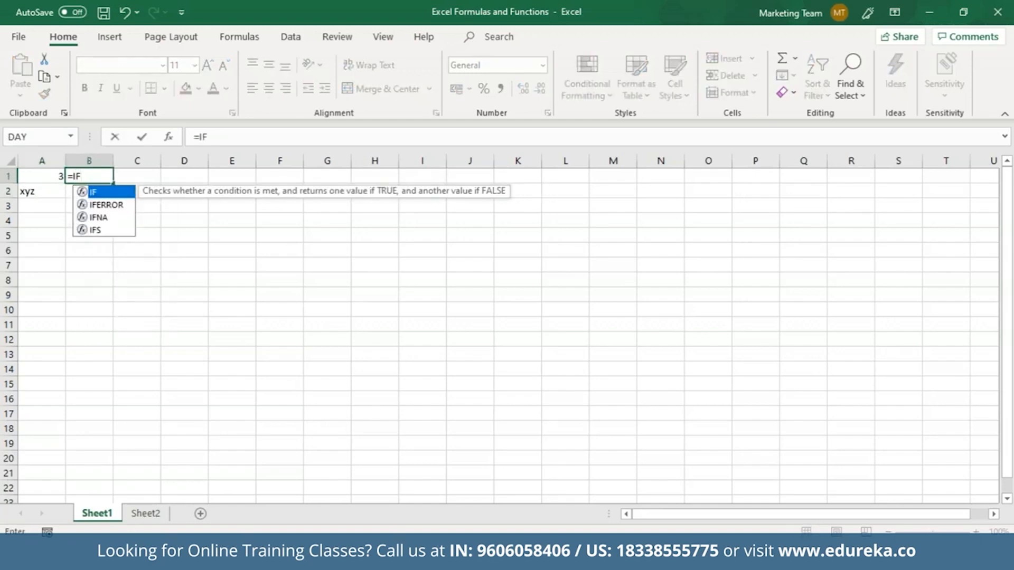
{"action": "type", "text": "("}
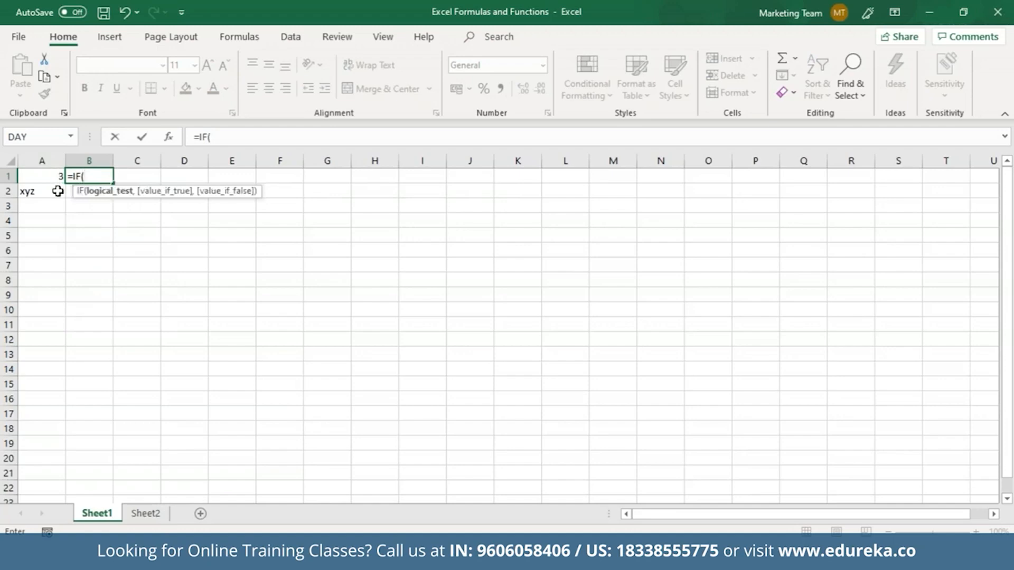
{"action": "type", "text": "A="}
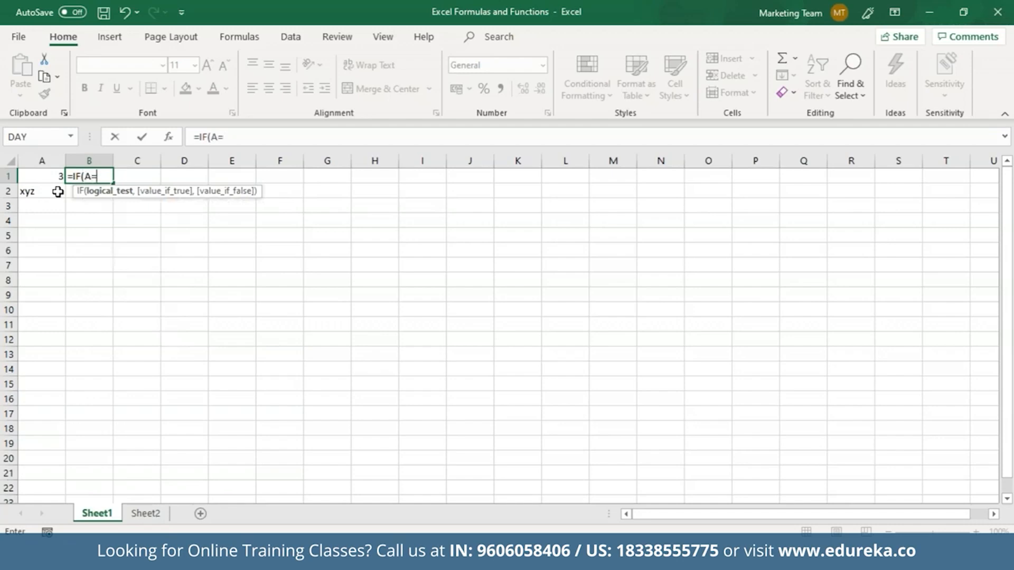
{"action": "key", "text": "BackSpace"}
{"action": "type", "text": "1=A"}
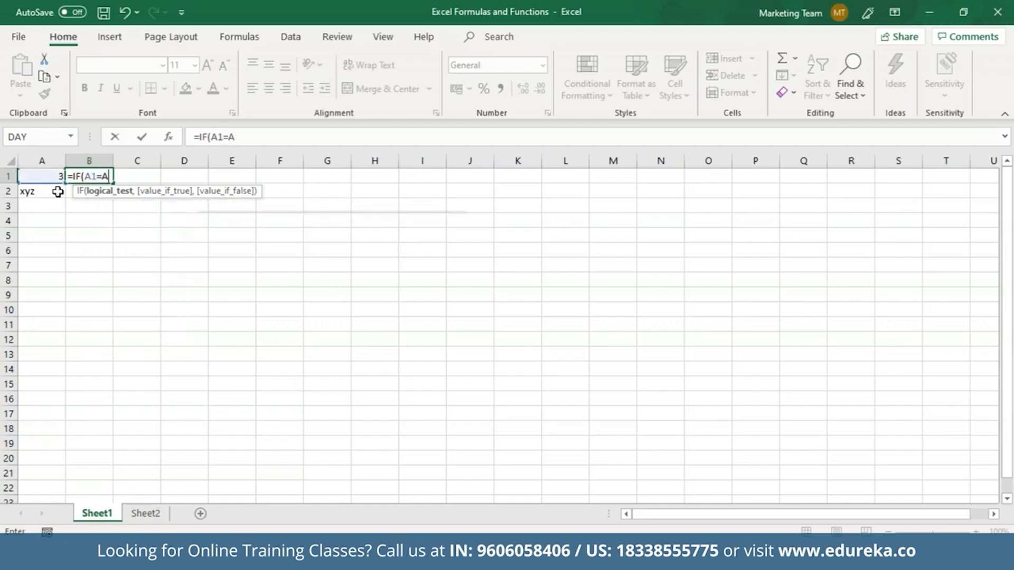
{"action": "type", "text": "2,"}
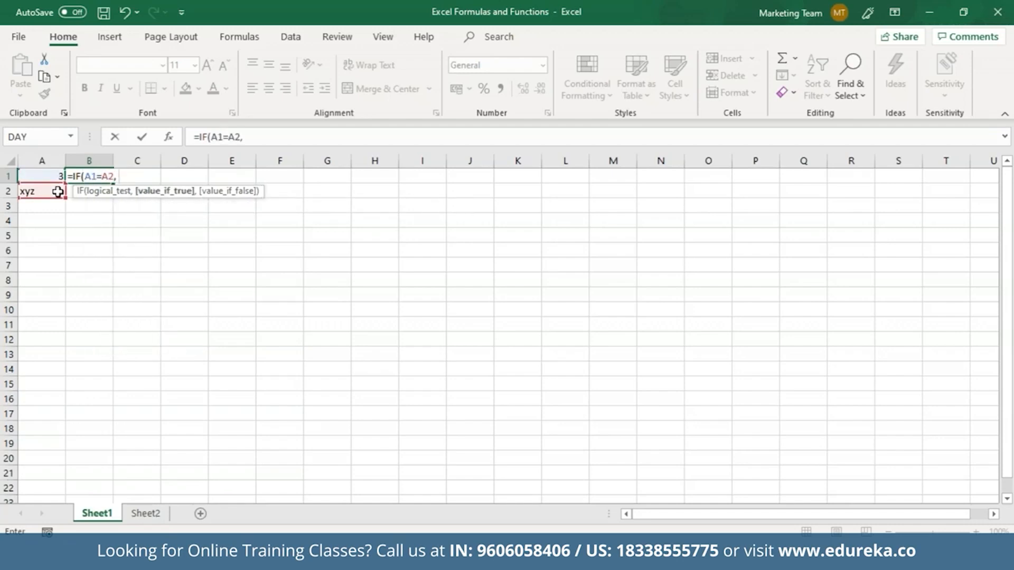
{"action": "type", "text": " \"YES\","}
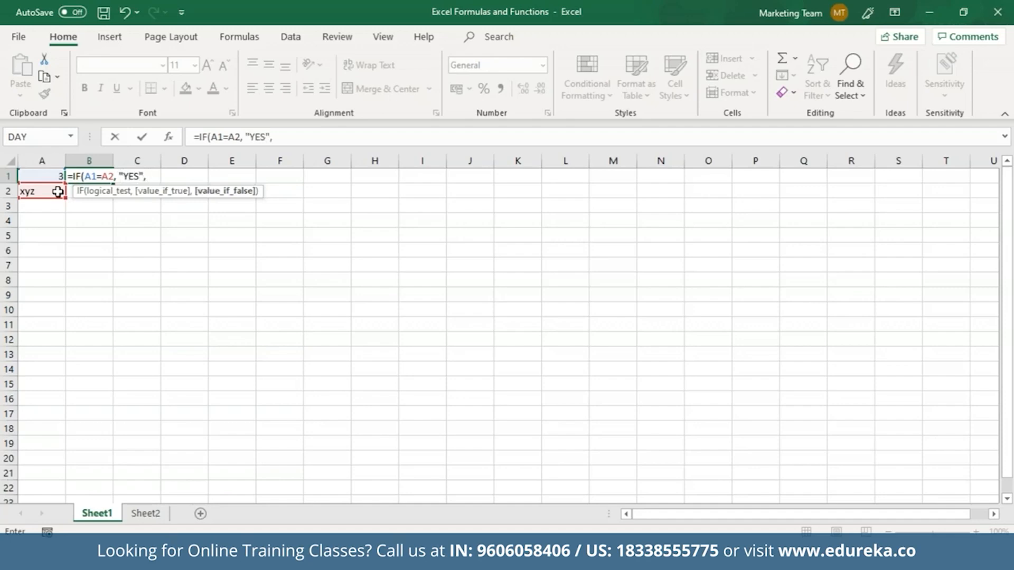
{"action": "type", "text": " \"NO\")"}
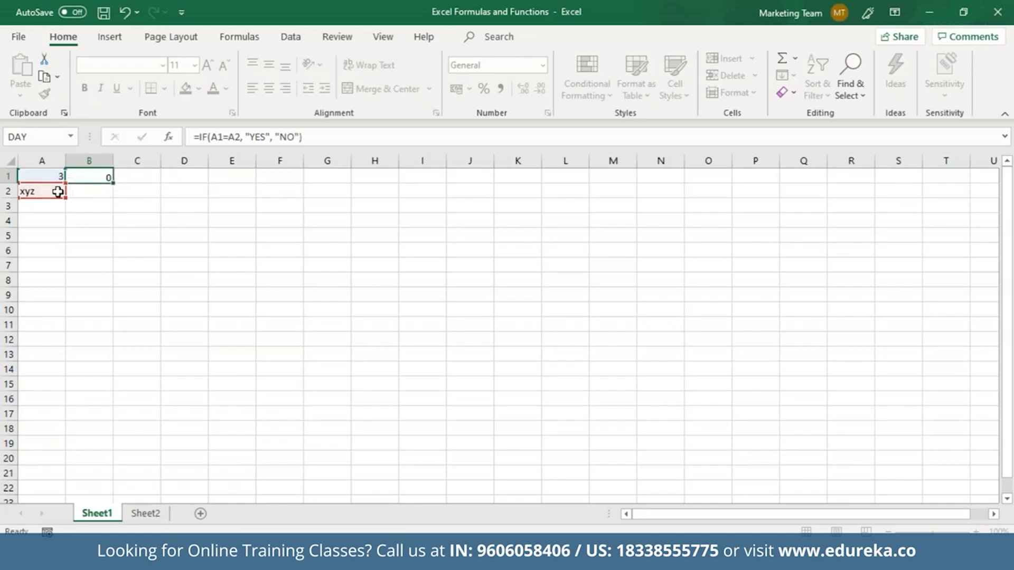
{"action": "key", "text": "Return"}
{"action": "left_click", "coordinate": [84, 176]}
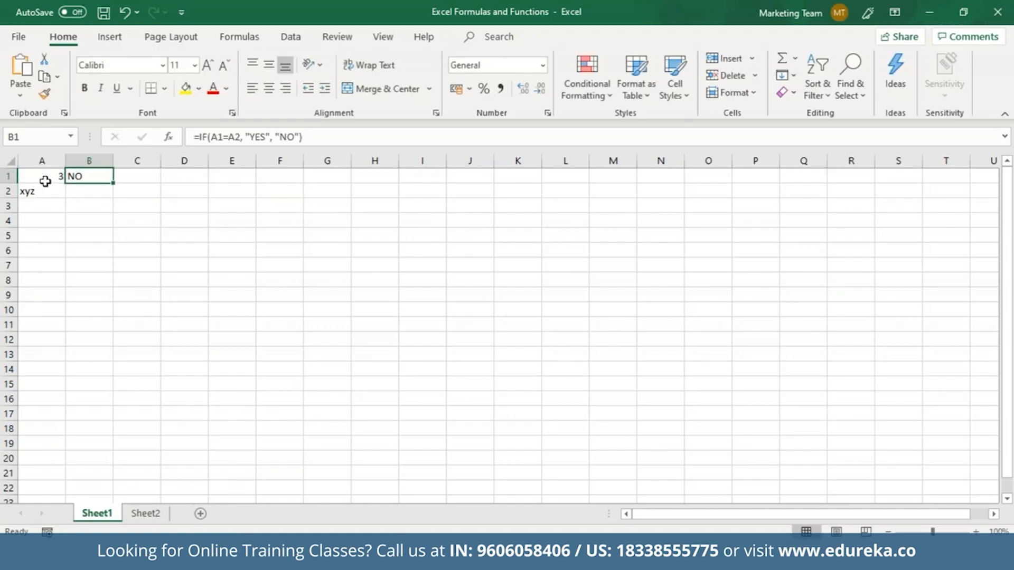
{"action": "left_click", "coordinate": [38, 220]}
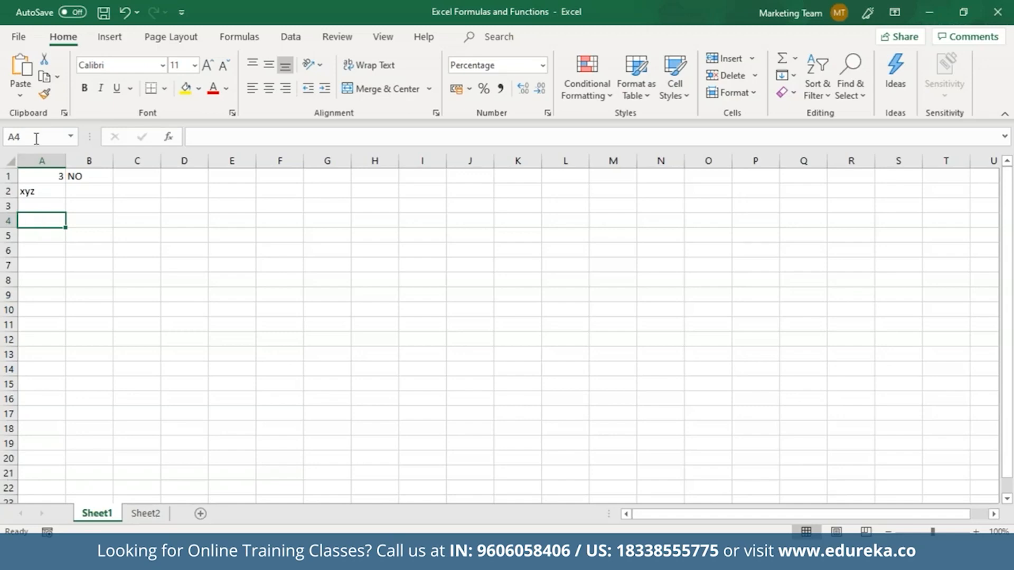
Step: Browse Insert Function's Lookup & Reference category to VLOOKUP, then close it without inserting
{"action": "left_click", "coordinate": [169, 136]}
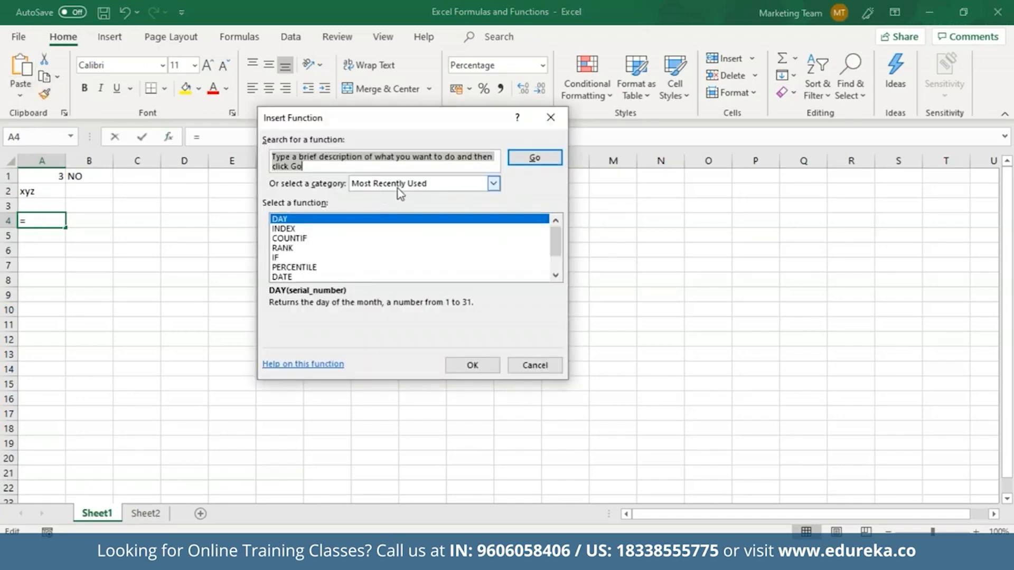
{"action": "left_click", "coordinate": [348, 165]}
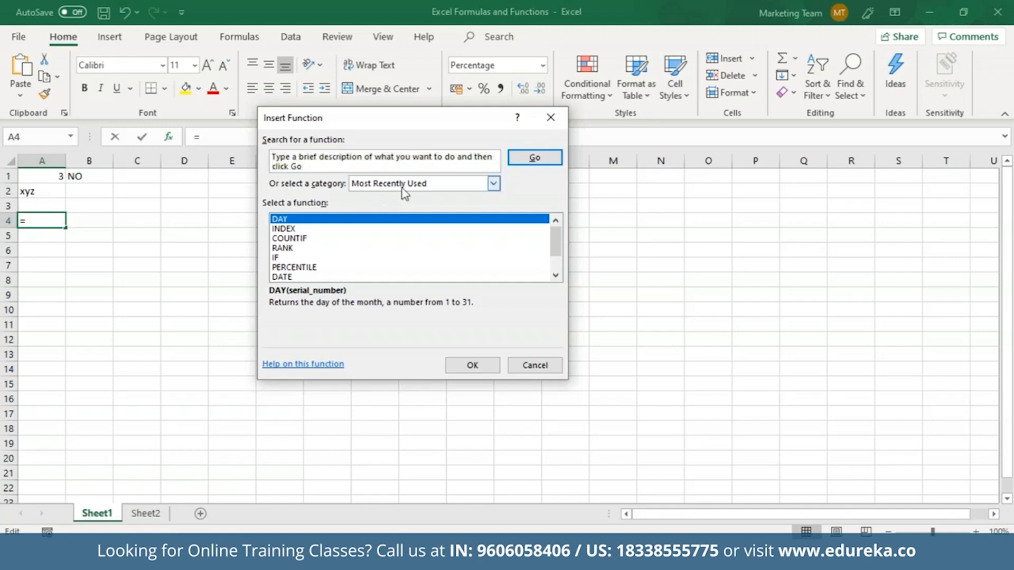
{"action": "left_click", "coordinate": [493, 183]}
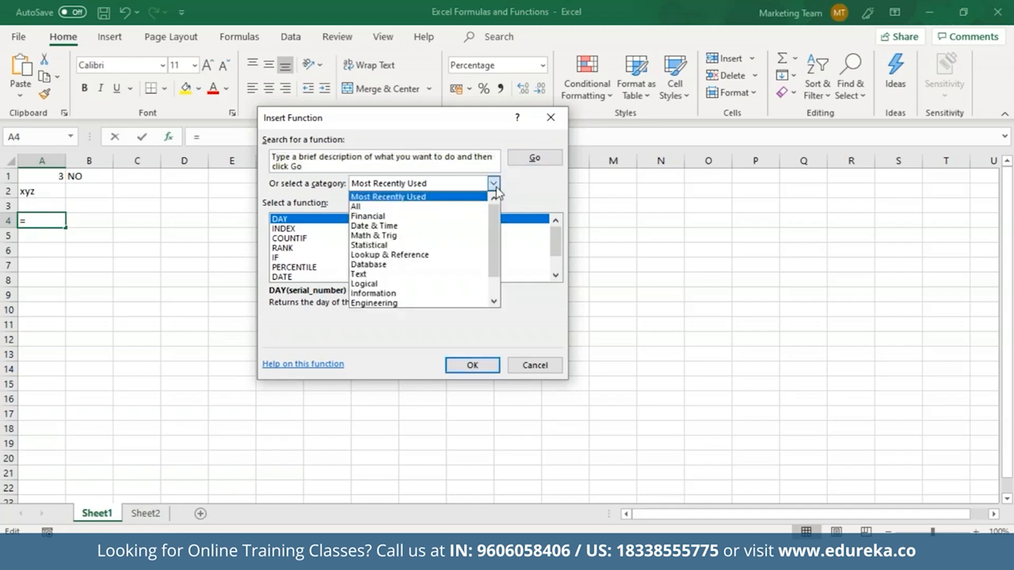
{"action": "left_click", "coordinate": [428, 255]}
{"action": "key", "text": "v"}
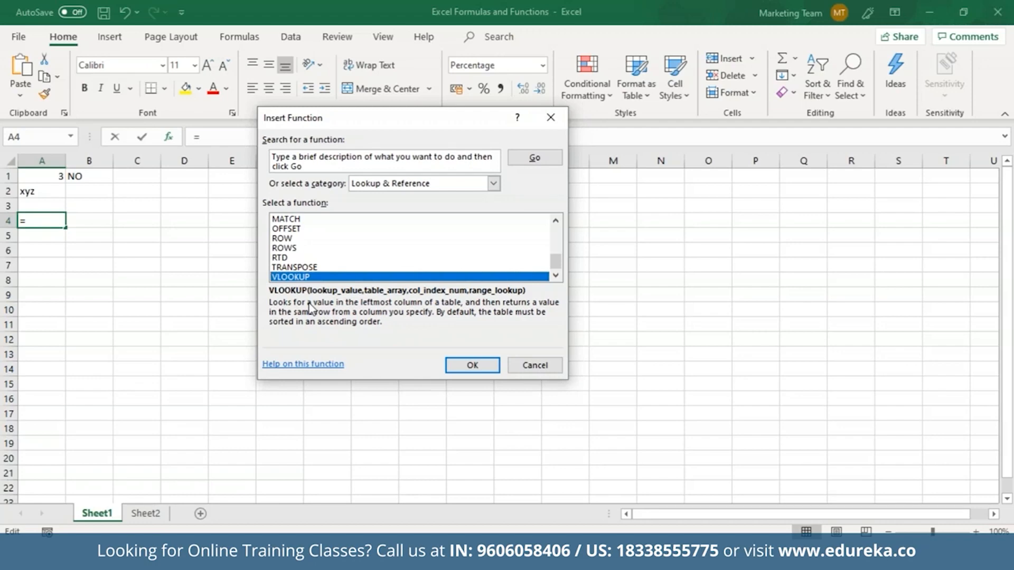
{"action": "key", "text": "Escape"}
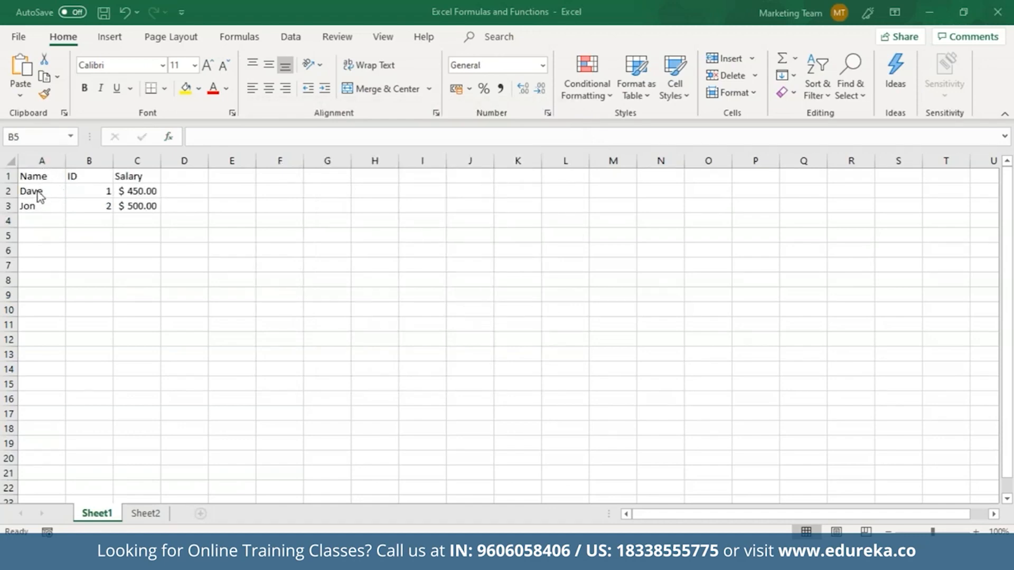
{"action": "left_click", "coordinate": [88, 237]}
Step: Enter =VLOOKUP("Dave", A1:C3, 2, FALSE) in B5 to return Dave's ID, 1
{"action": "type", "text": "="}
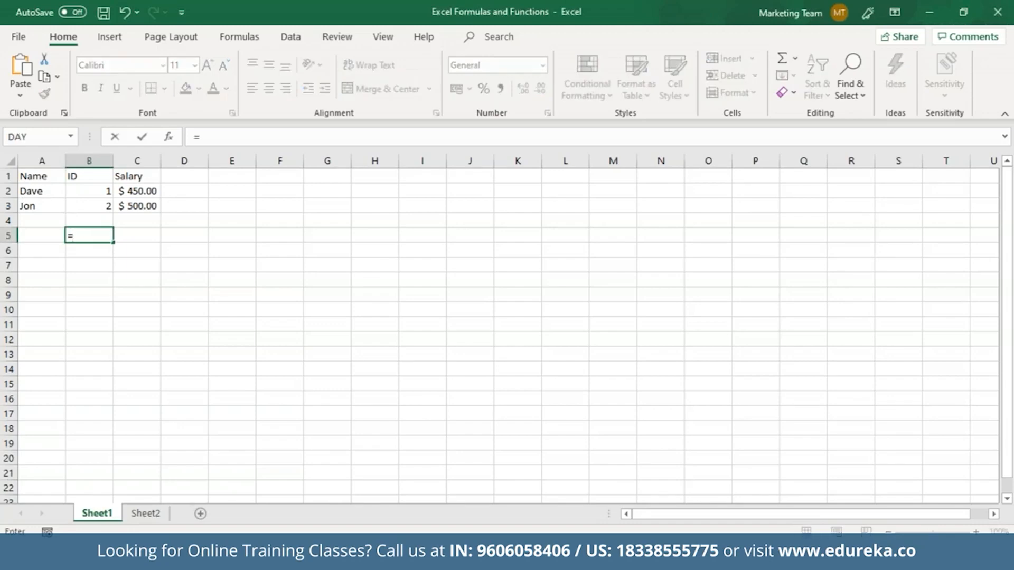
{"action": "type", "text": "Vl"}
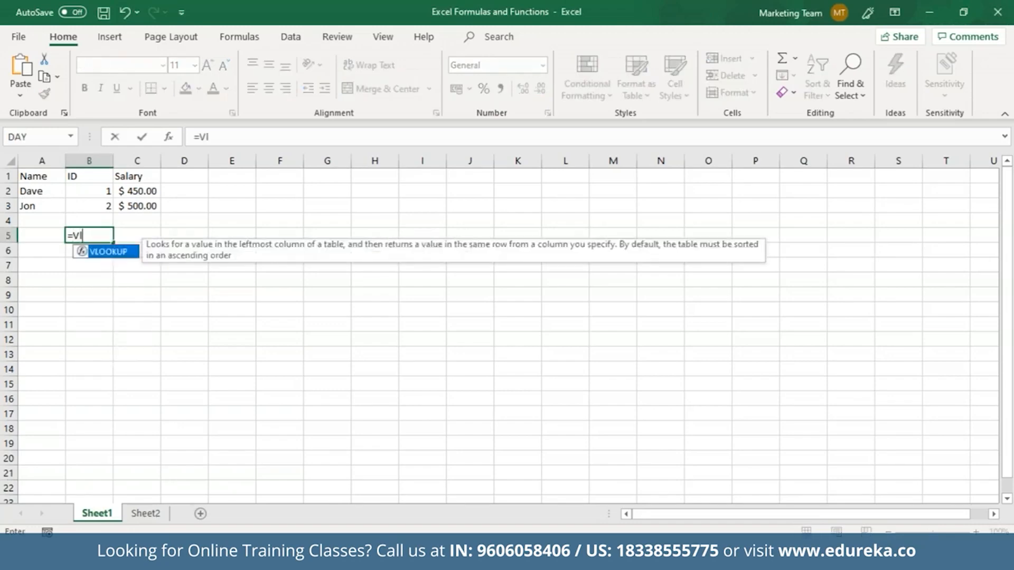
{"action": "key", "text": "Tab"}
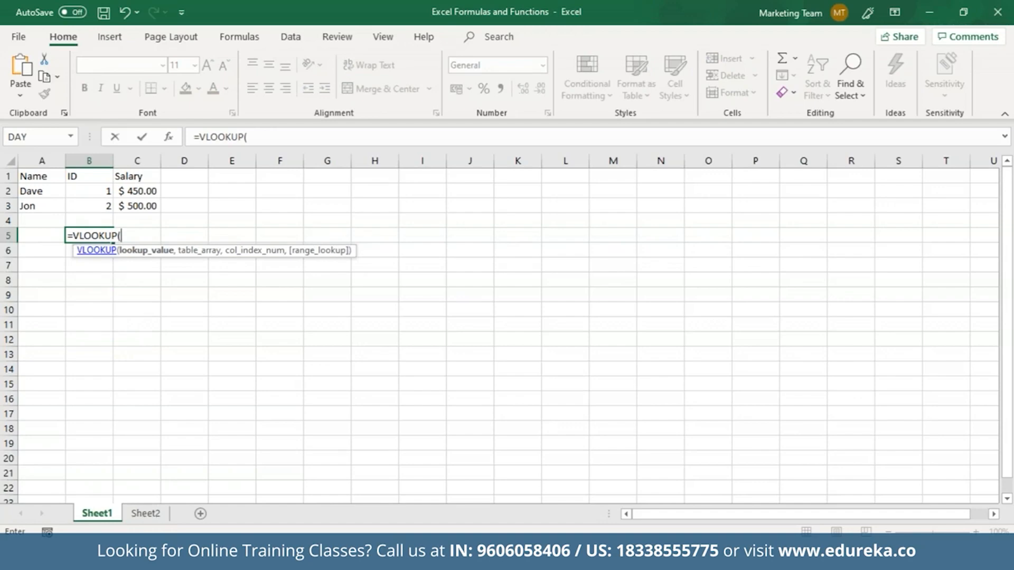
{"action": "type", "text": "\"Dave\","}
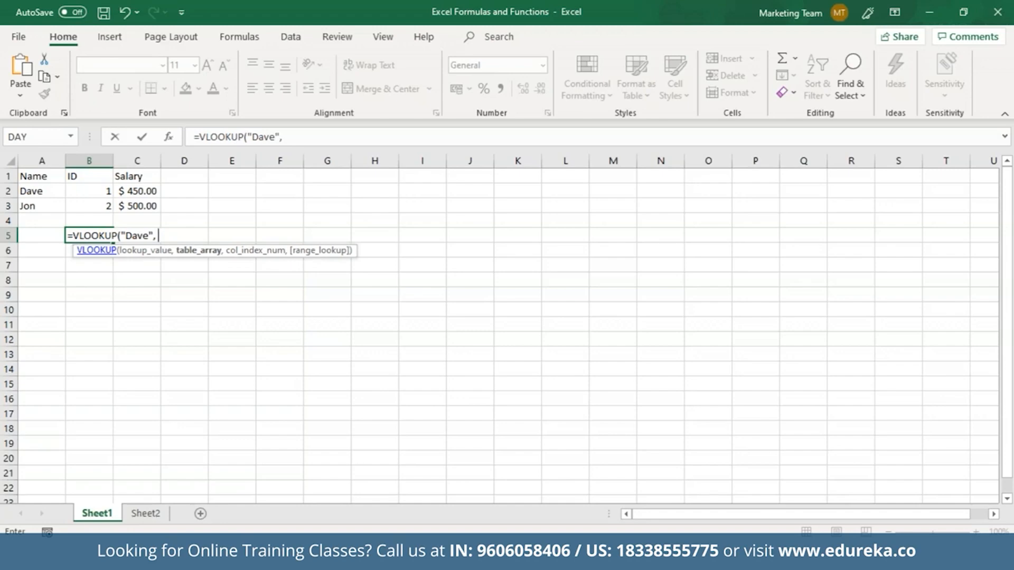
{"action": "left_click_drag", "start_coordinate": [46, 176], "coordinate": [138, 206]}
{"action": "type", "text": ","}
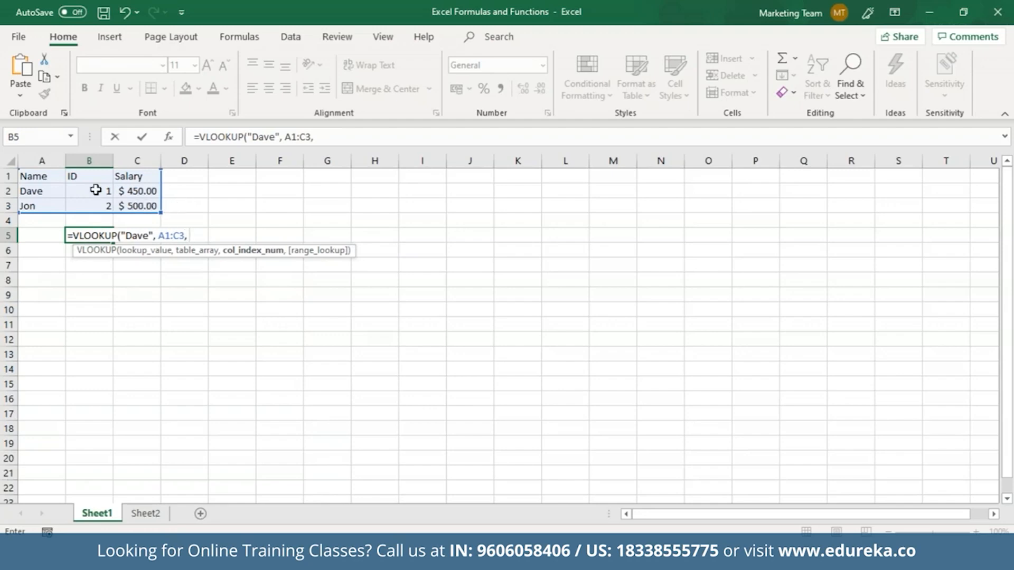
{"action": "type", "text": "2, "}
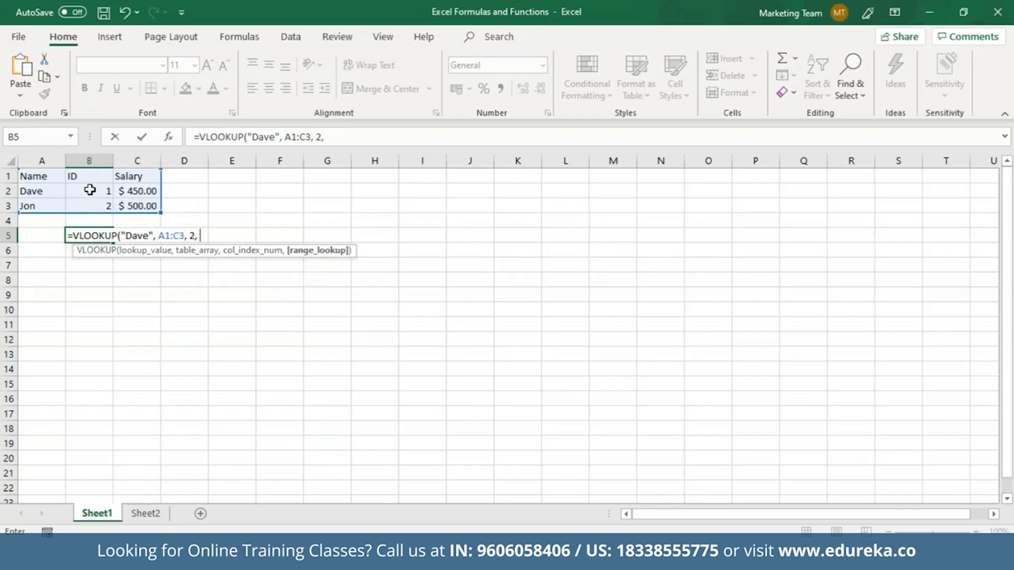
{"action": "type", "text": "Fla"}
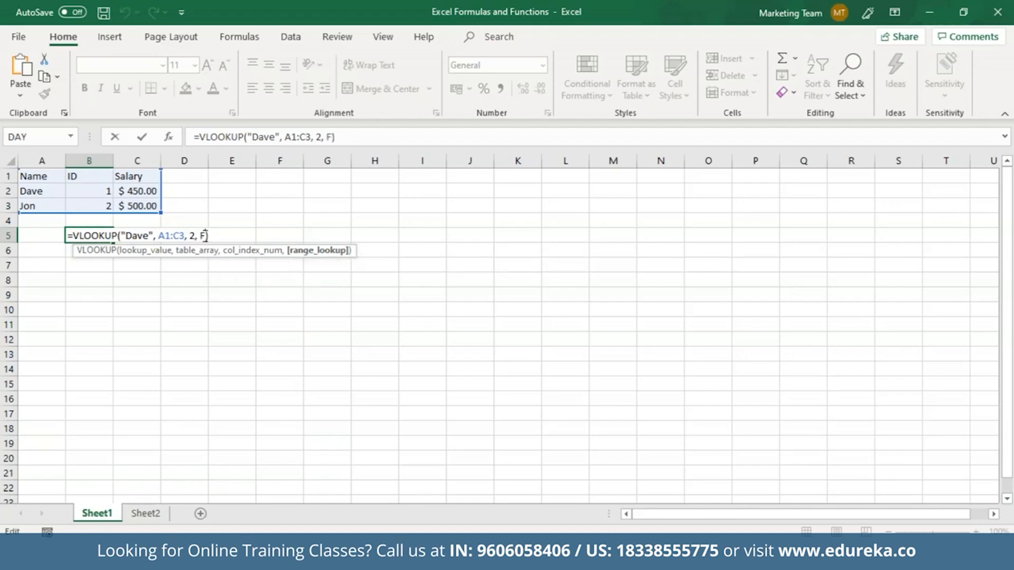
{"action": "type", "text": "al"}
{"action": "key", "text": "Down"}
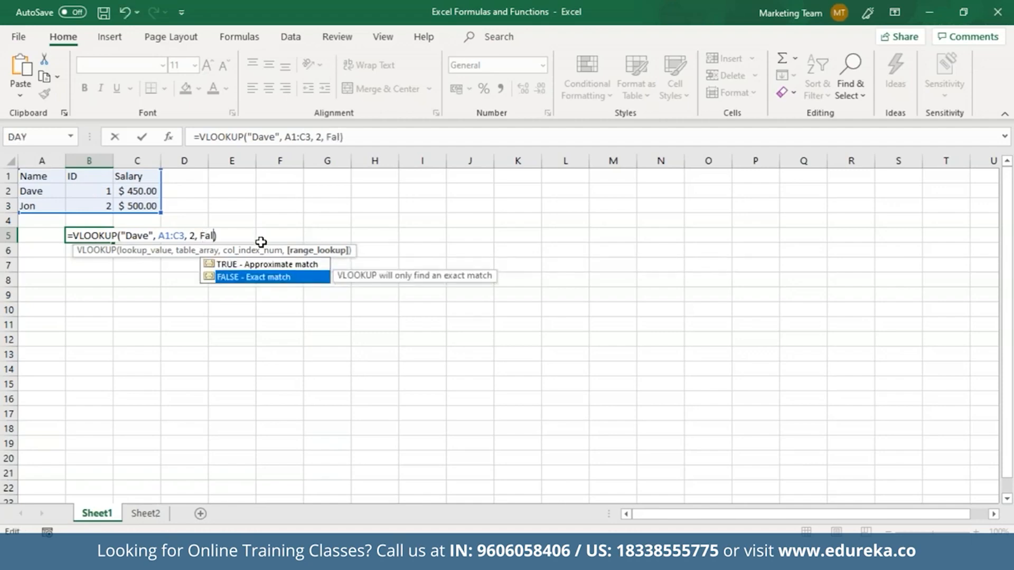
{"action": "double_click", "coordinate": [254, 277]}
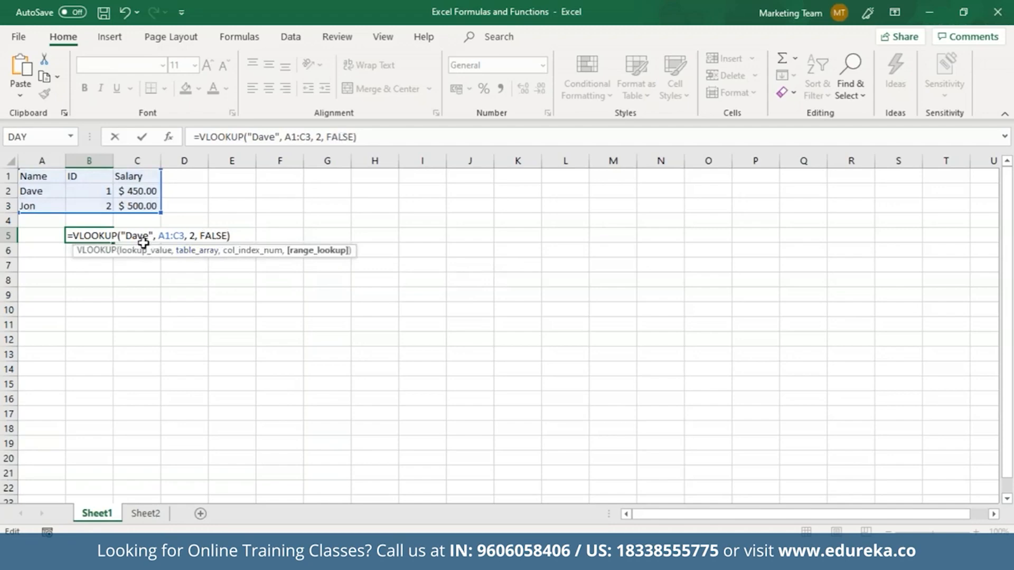
{"action": "key", "text": "Return"}
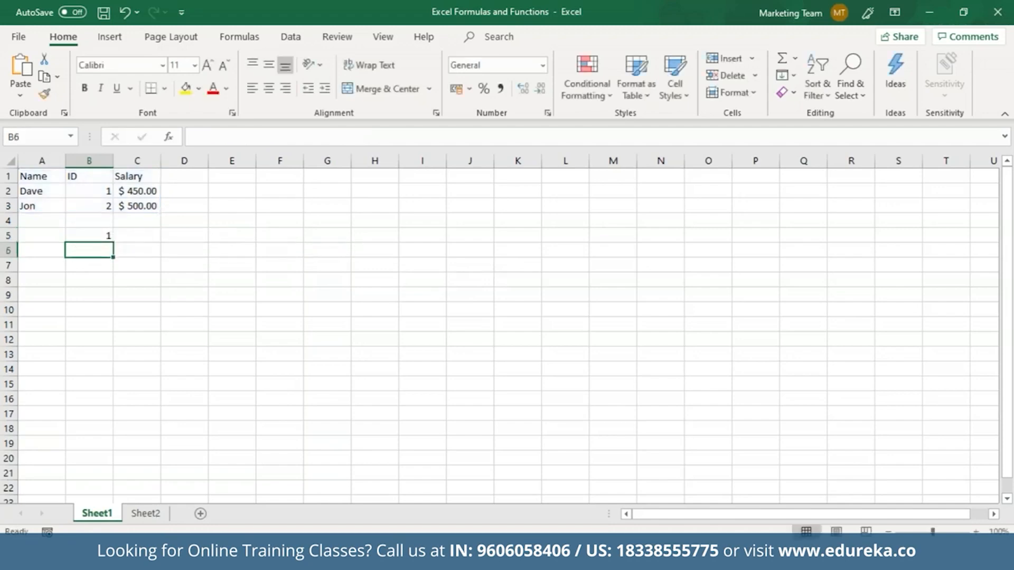
Step: Reopen B5's VLOOKUP formula to review it and commit it again
{"action": "left_click", "coordinate": [100, 233]}
{"action": "double_click", "coordinate": [100, 234]}
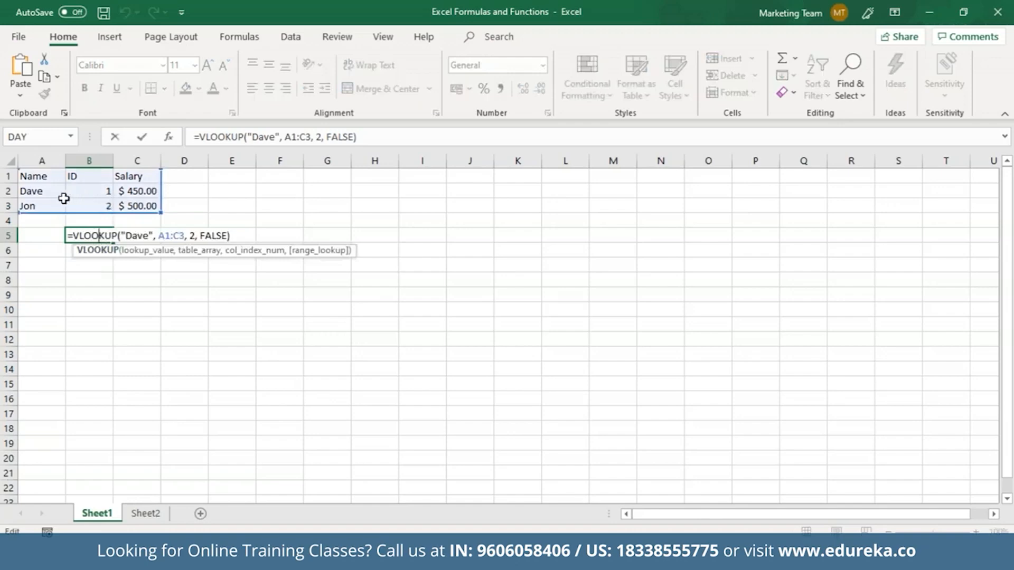
{"action": "left_click", "coordinate": [199, 284]}
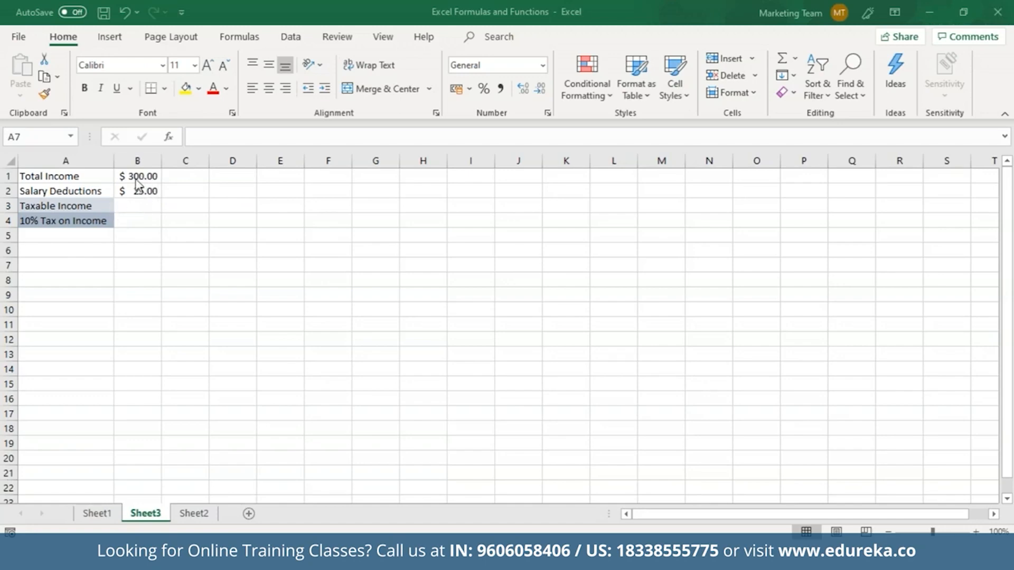
Step: Set Taxable Income in B3 to =B1-B2, giving $ 275.00, and ink =TI×10/100 beside it
{"action": "left_click", "coordinate": [141, 208]}
{"action": "type", "text": "="}
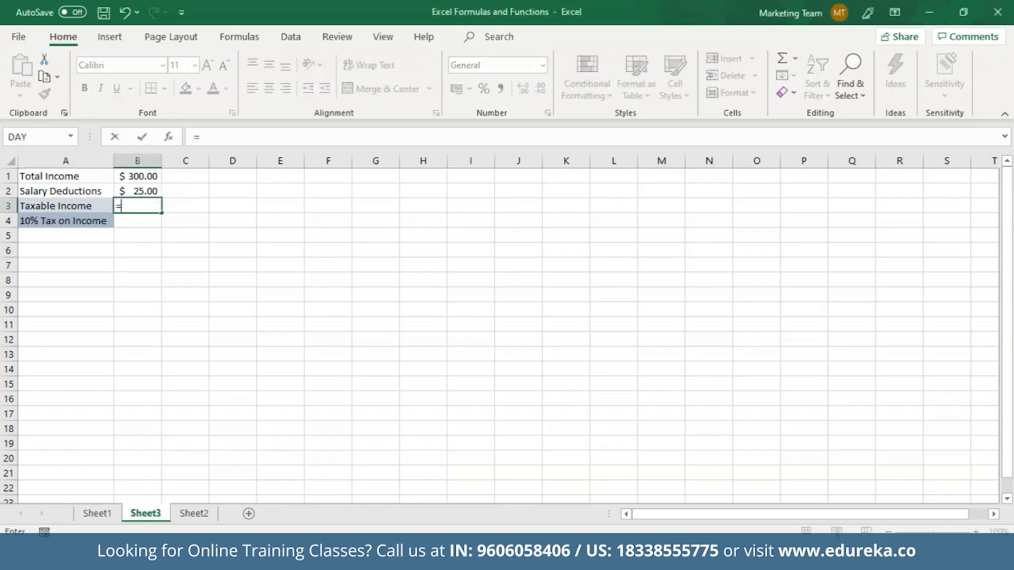
{"action": "left_click", "coordinate": [128, 177]}
{"action": "type", "text": "-"}
{"action": "left_click", "coordinate": [138, 191]}
{"action": "key", "text": "Return"}
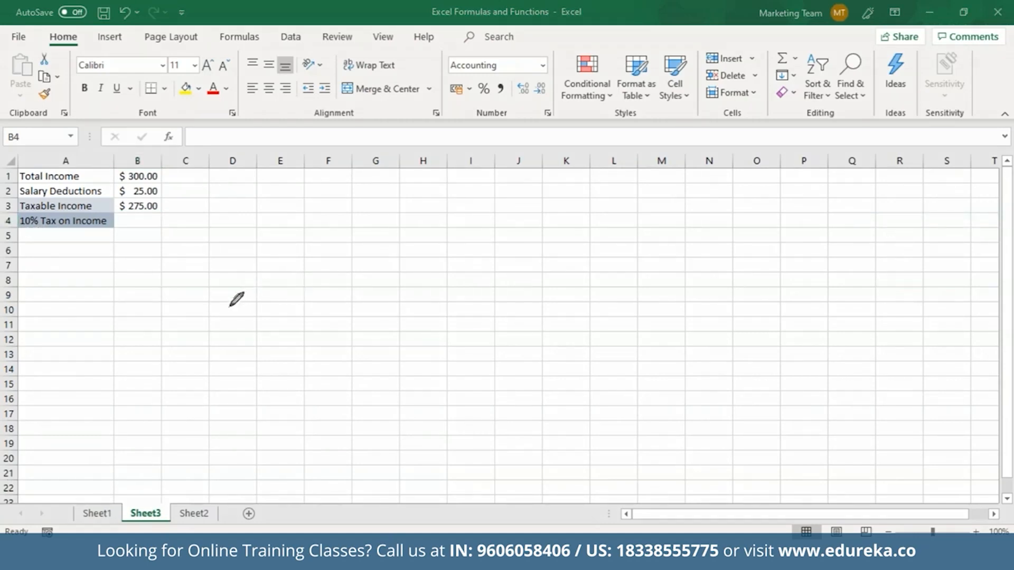
{"action": "mouse_move", "coordinate": [246, 280]}
{"action": "left_mouse_down"}
{"action": "mouse_move", "coordinate": [255, 265]}
{"action": "mouse_move", "coordinate": [265, 291]}
{"action": "mouse_move", "coordinate": [279, 277]}
{"action": "mouse_move", "coordinate": [268, 254]}
{"action": "mouse_move", "coordinate": [280, 278]}
{"action": "mouse_move", "coordinate": [300, 252]}
{"action": "left_mouse_up"}
Step: Set B4 to =B3*10/100 so the 10% tax shows $ 27.50, and erase the ink
{"action": "mouse_move", "coordinate": [294, 227]}
{"action": "left_mouse_down"}
{"action": "mouse_move", "coordinate": [298, 236]}
{"action": "mouse_move", "coordinate": [313, 213]}
{"action": "mouse_move", "coordinate": [316, 223]}
{"action": "mouse_move", "coordinate": [344, 221]}
{"action": "mouse_move", "coordinate": [336, 256]}
{"action": "mouse_move", "coordinate": [367, 218]}
{"action": "mouse_move", "coordinate": [363, 233]}
{"action": "left_mouse_up"}
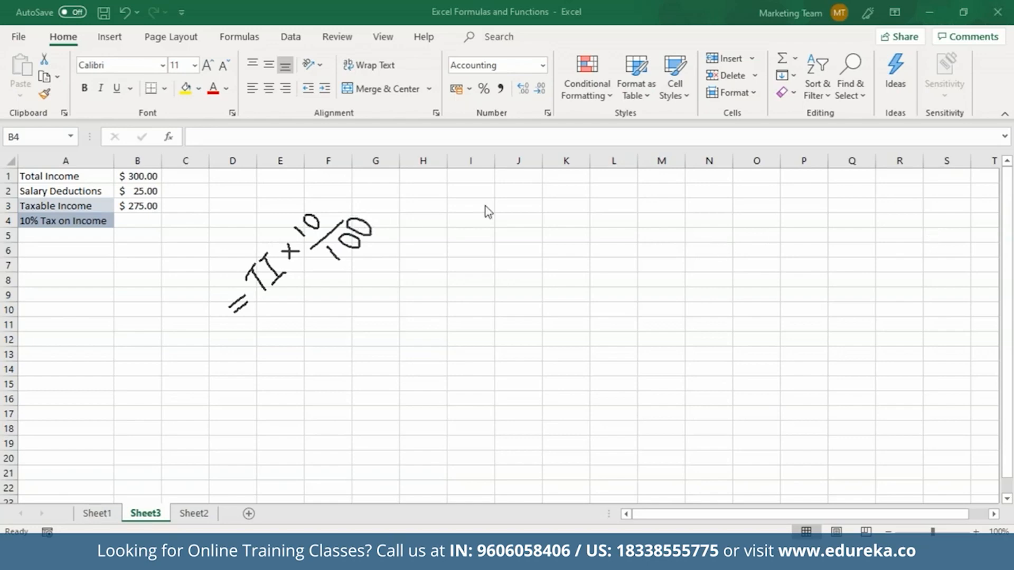
{"action": "left_click", "coordinate": [151, 225]}
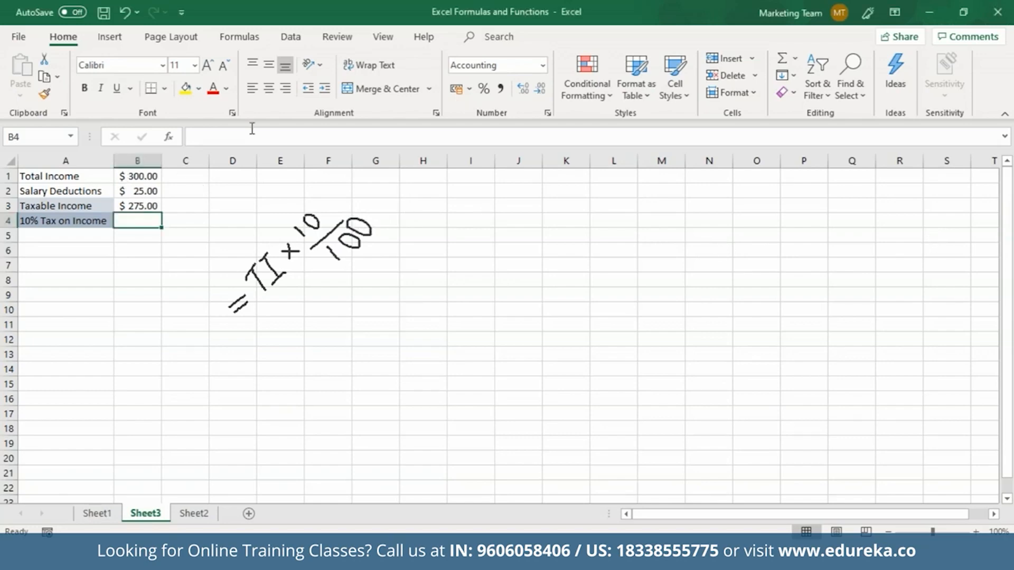
{"action": "left_click", "coordinate": [218, 141]}
{"action": "type", "text": "="}
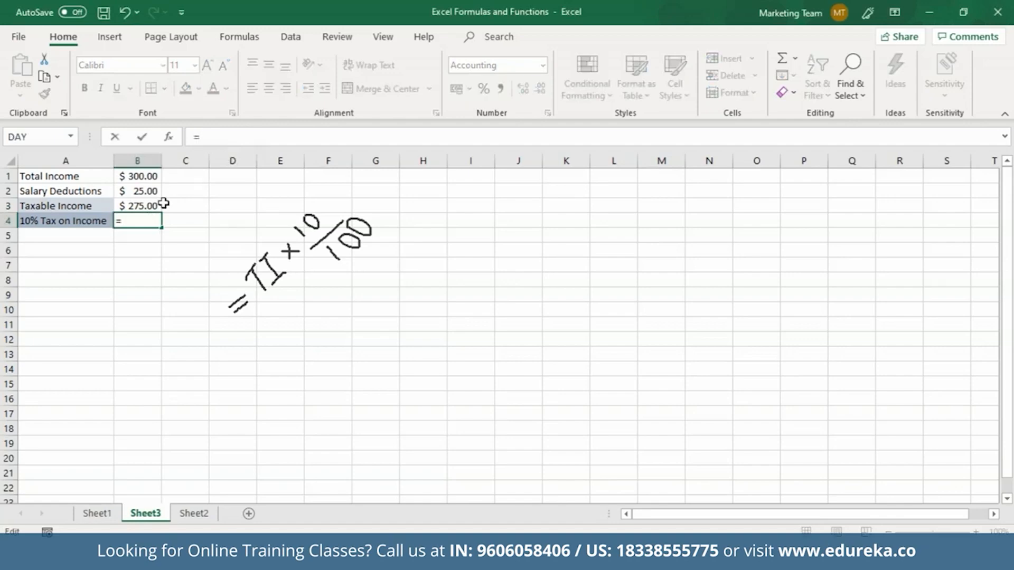
{"action": "left_click", "coordinate": [135, 206]}
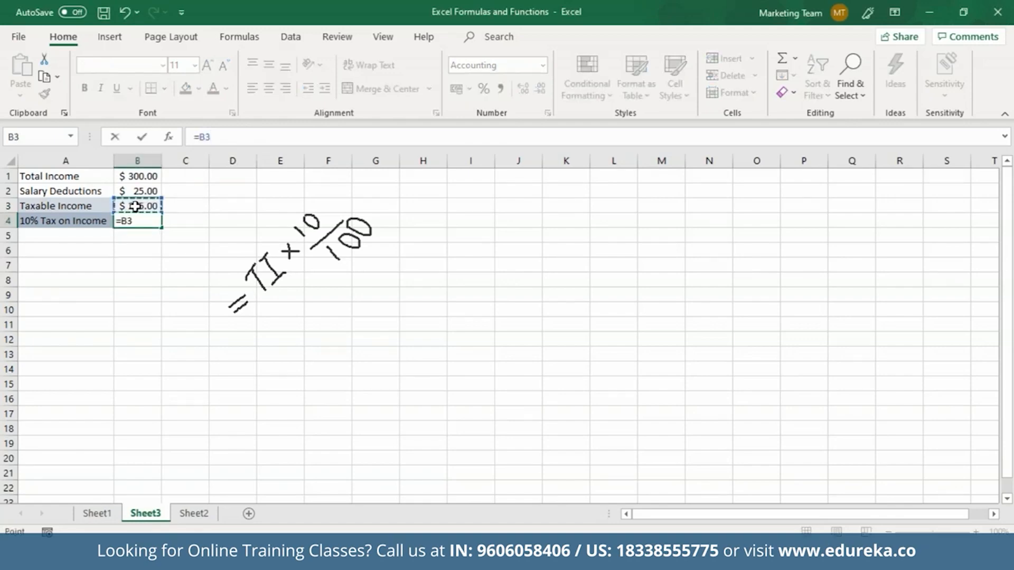
{"action": "type", "text": "*10/100"}
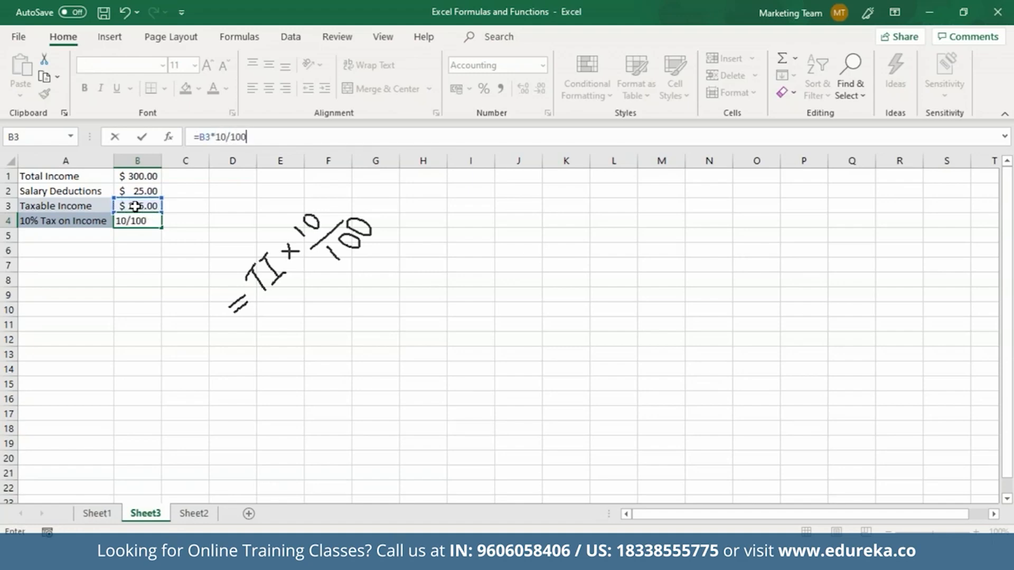
{"action": "key", "text": "Return"}
{"action": "left_click", "coordinate": [154, 222]}
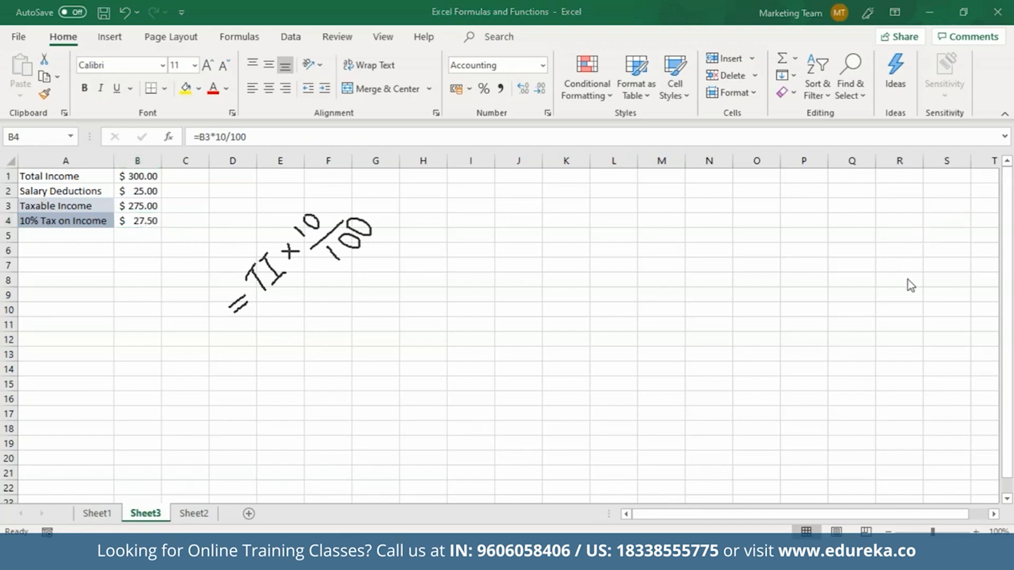
{"action": "left_click", "coordinate": [908, 280]}
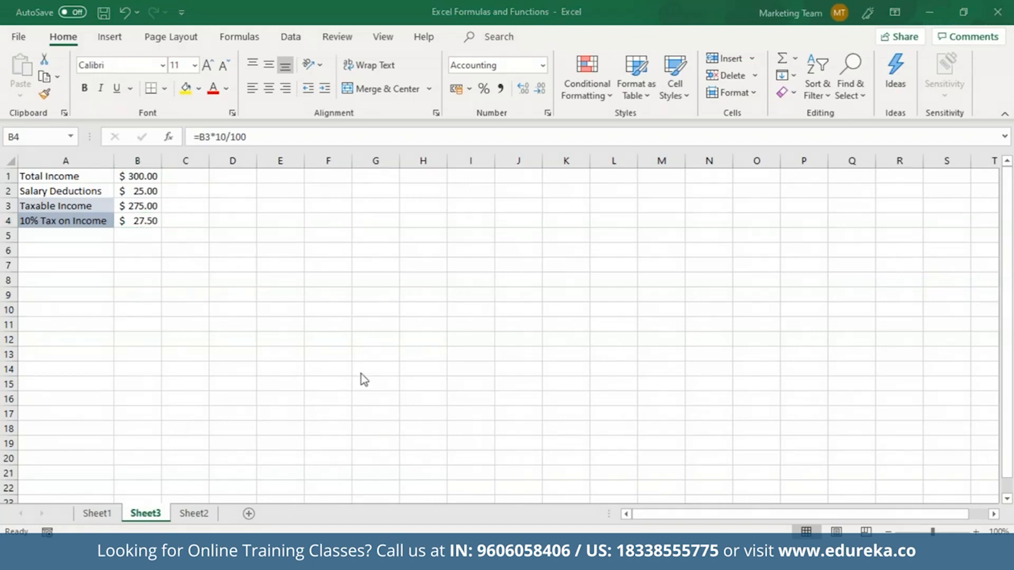
{"action": "left_click", "coordinate": [138, 280]}
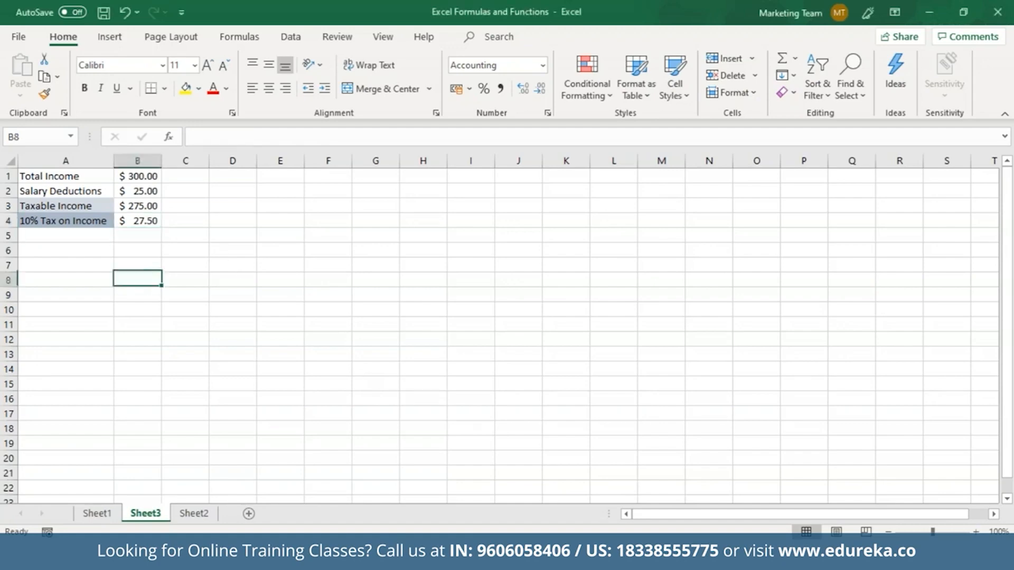
{"action": "left_click", "coordinate": [168, 138]}
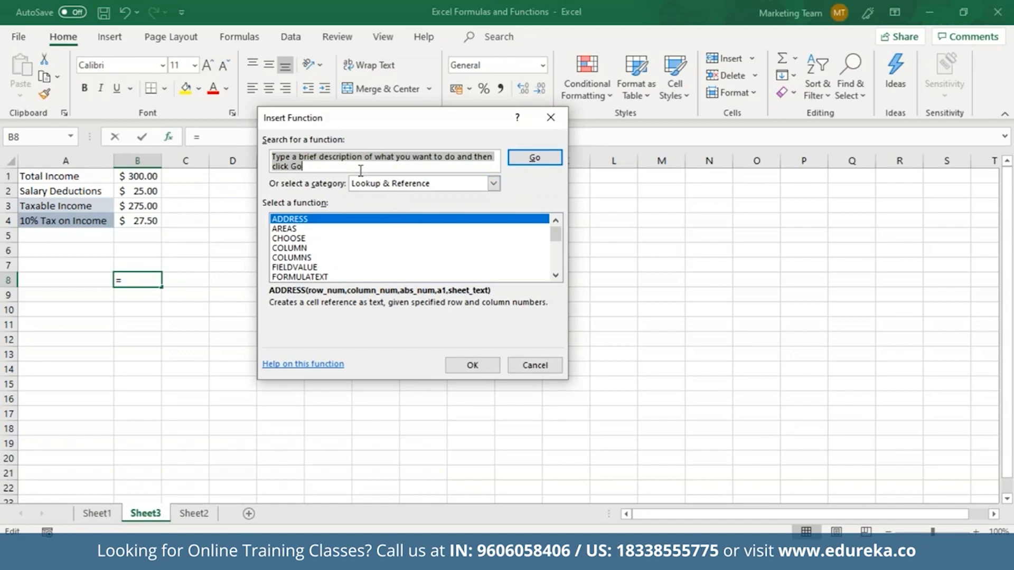
{"action": "type", "text": "sum"}
{"action": "key", "text": "Return"}
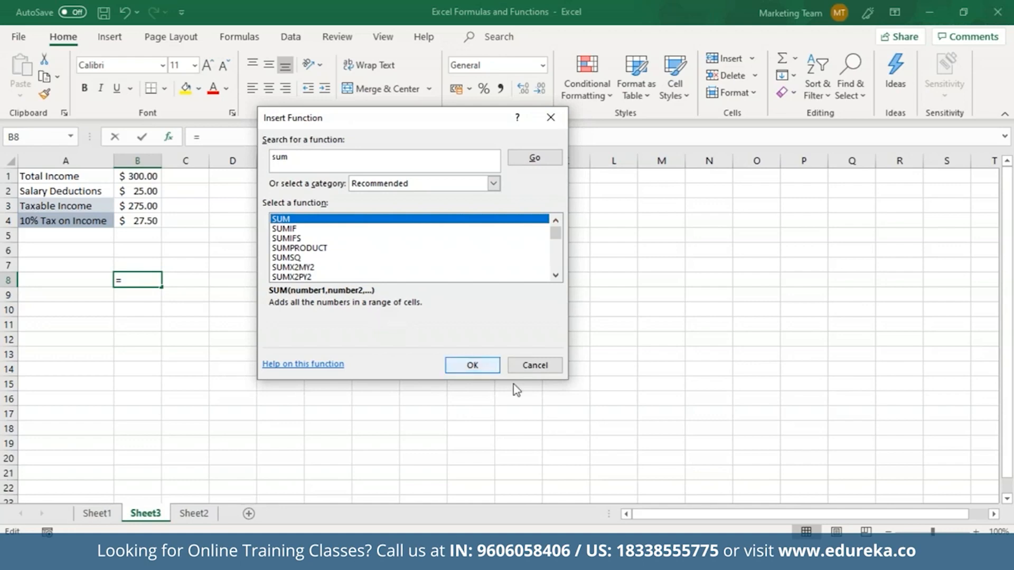
{"action": "left_click", "coordinate": [535, 366]}
{"action": "left_click_drag", "start_coordinate": [140, 175], "coordinate": [148, 221]}
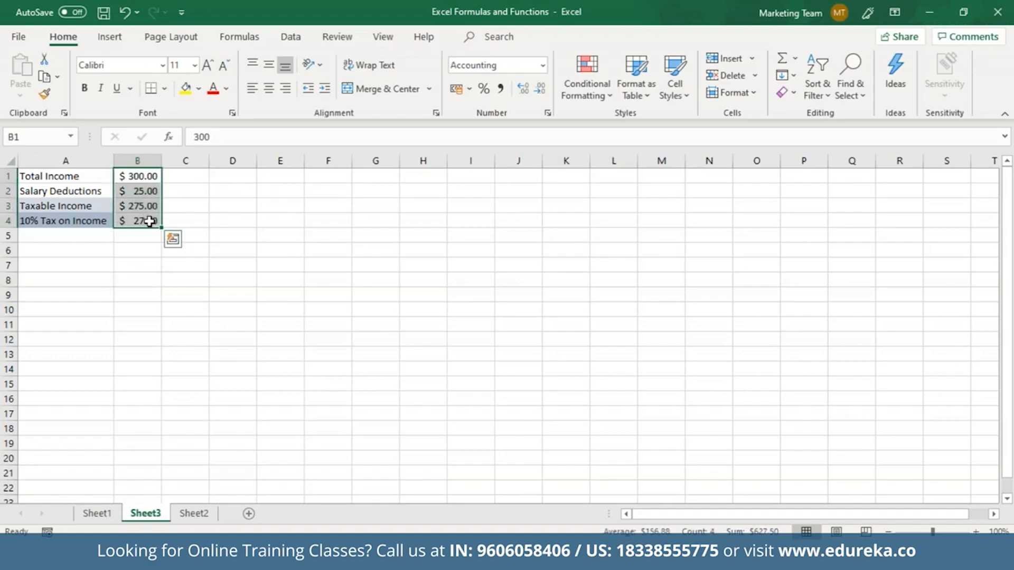
{"action": "left_click", "coordinate": [139, 254]}
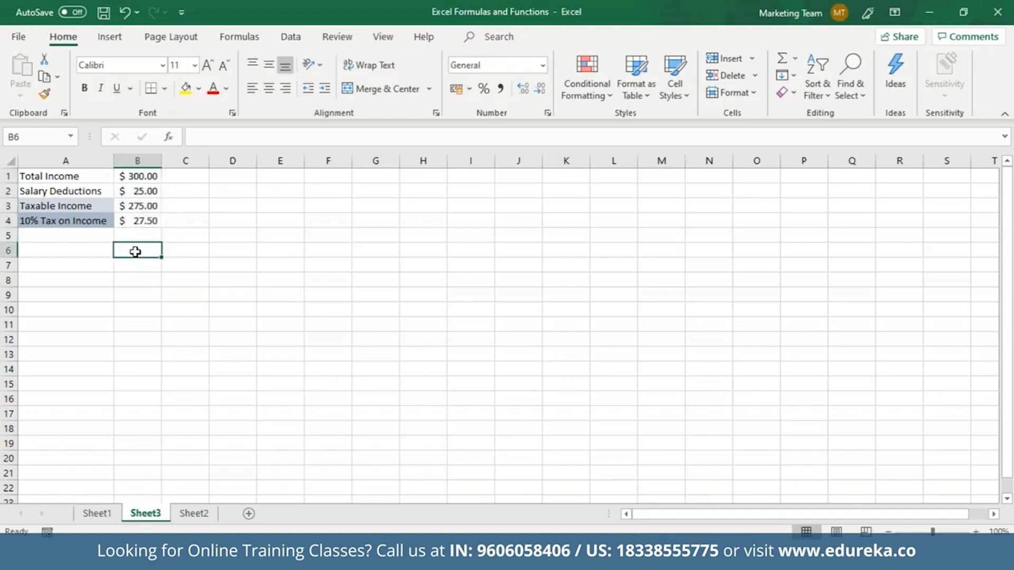
{"action": "type", "text": "=SUM"}
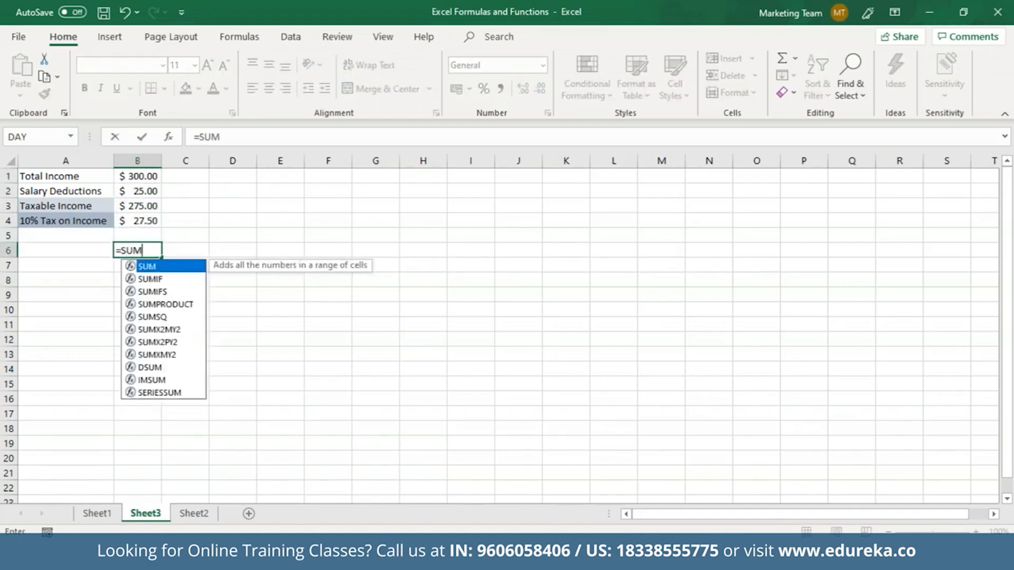
{"action": "type", "text": "("}
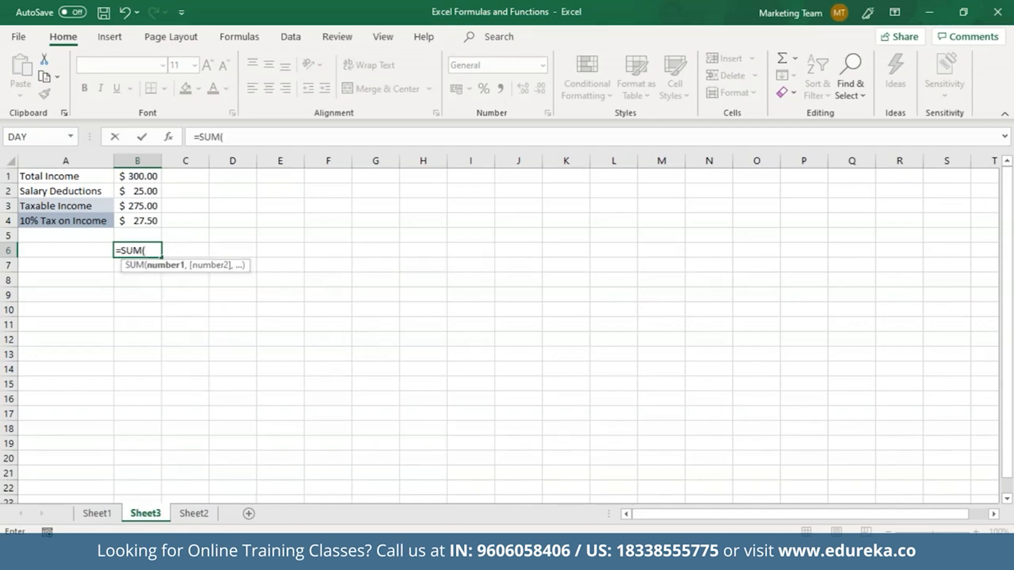
{"action": "left_click_drag", "start_coordinate": [133, 175], "coordinate": [141, 218]}
{"action": "type", "text": ")"}
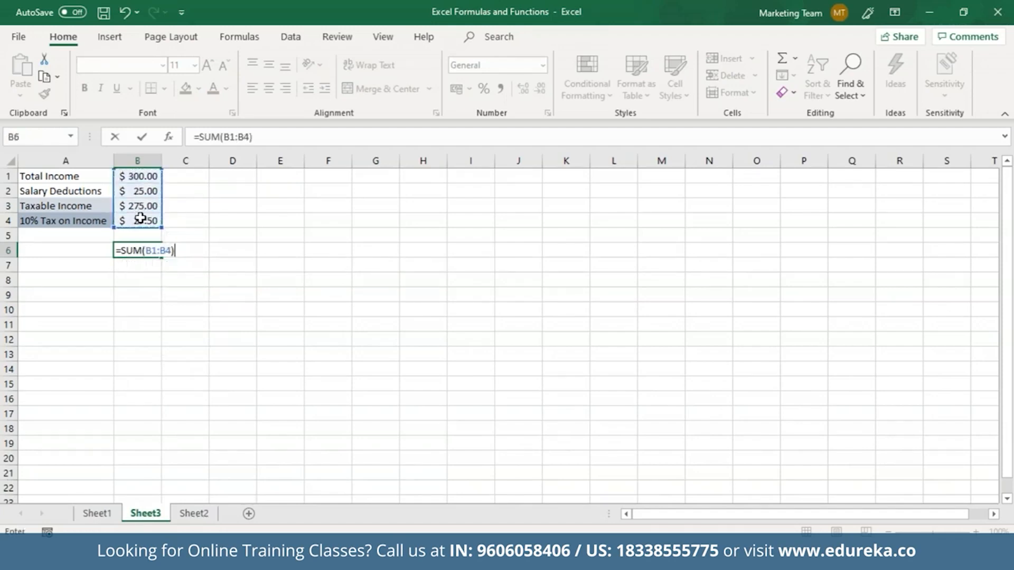
{"action": "key", "text": "Return"}
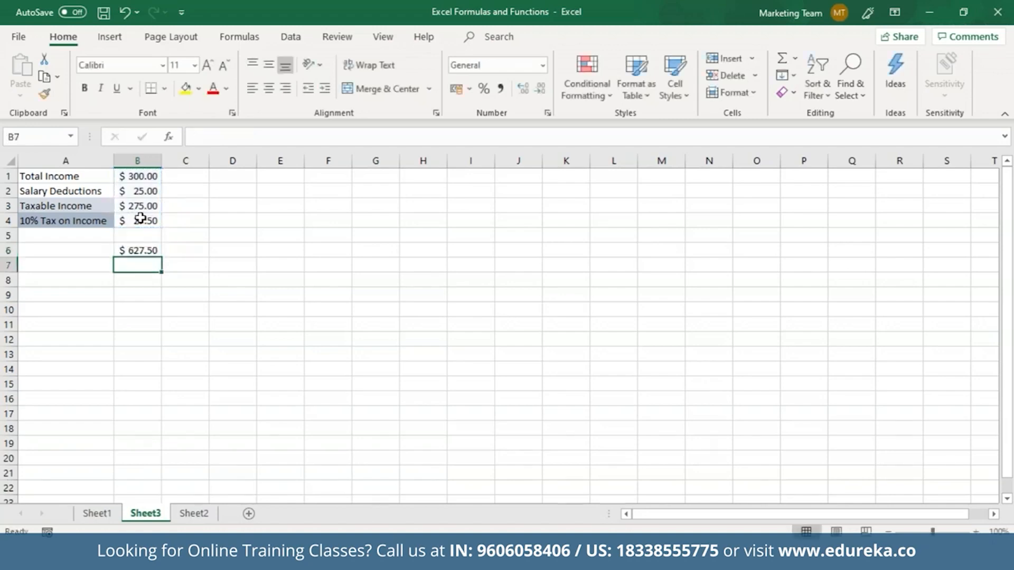
{"action": "left_click", "coordinate": [143, 251]}
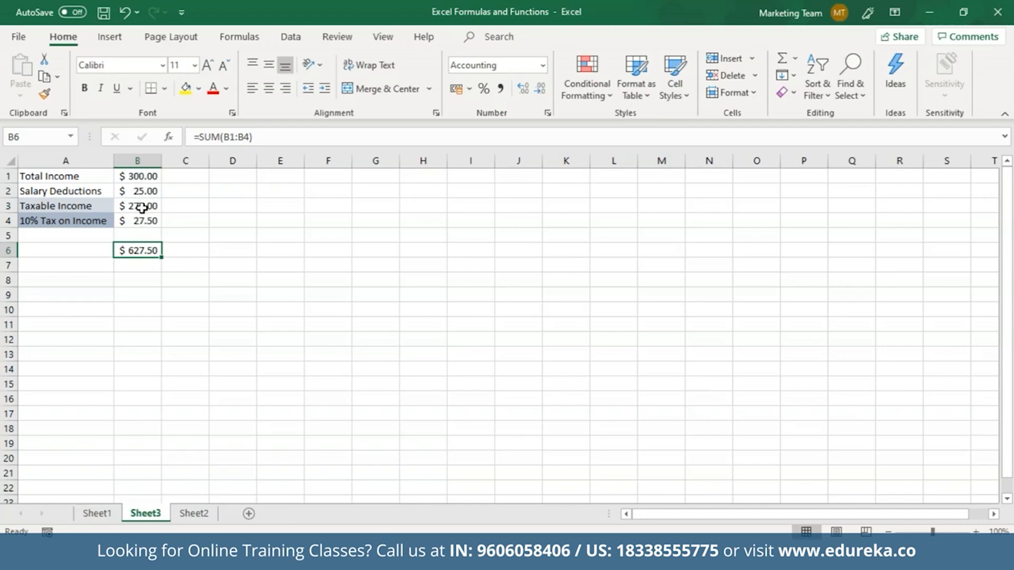
{"action": "key", "text": "Delete"}
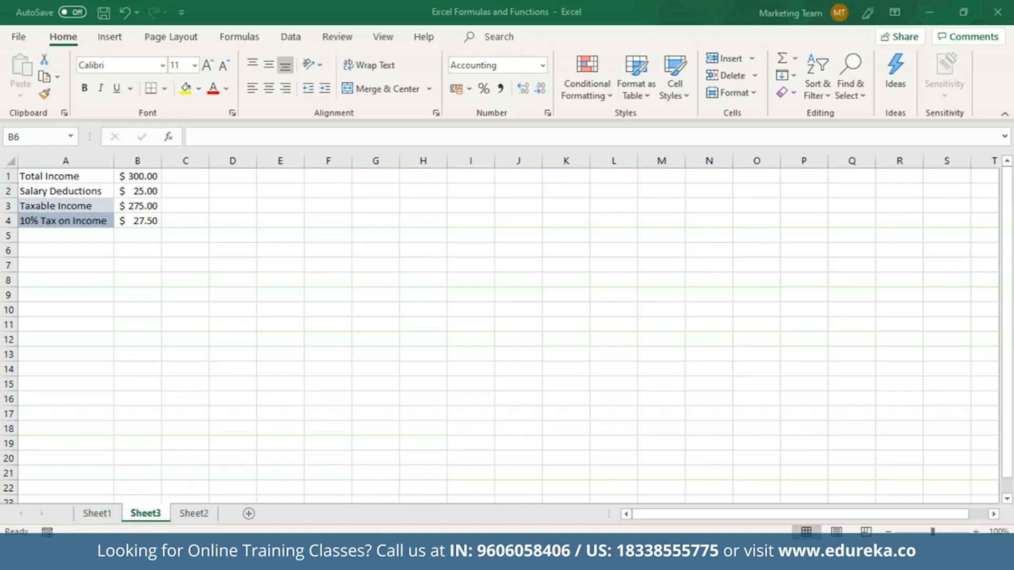
{"action": "left_click", "coordinate": [214, 267]}
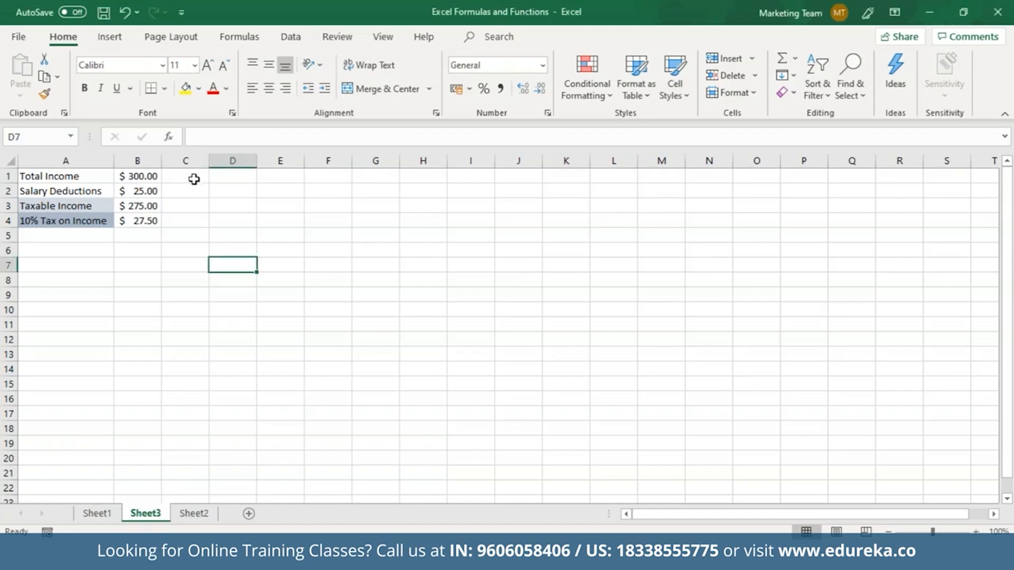
Step: Search Insert Function for FV, cancel without inserting, and select D1
{"action": "left_click", "coordinate": [169, 137]}
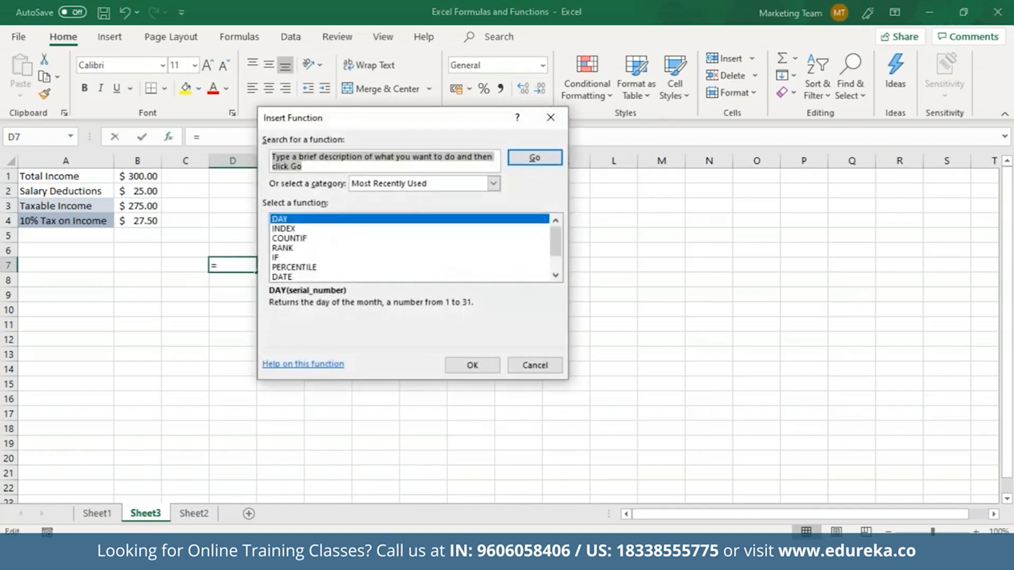
{"action": "type", "text": "FV"}
{"action": "key", "text": "Return"}
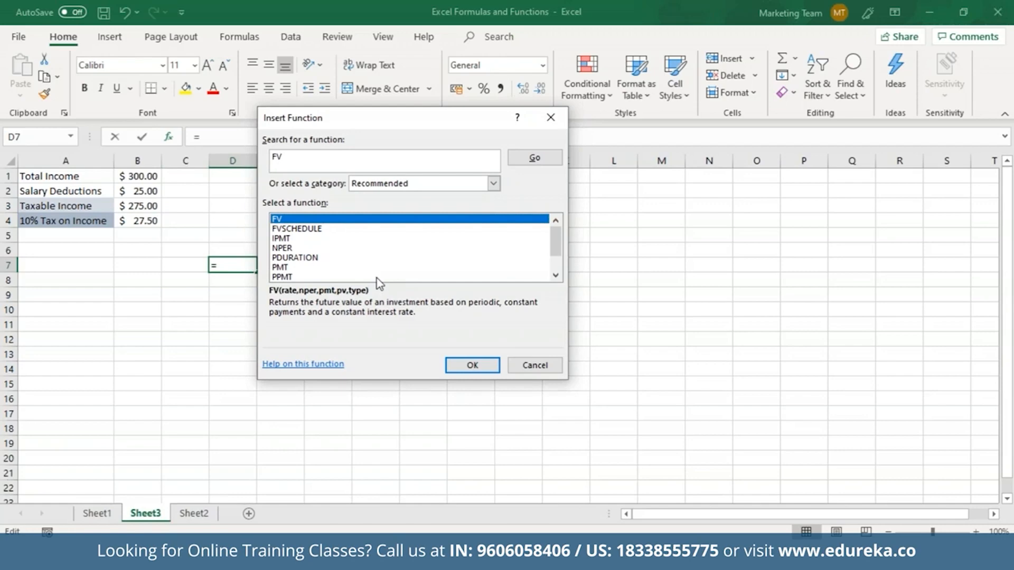
{"action": "left_click", "coordinate": [535, 365]}
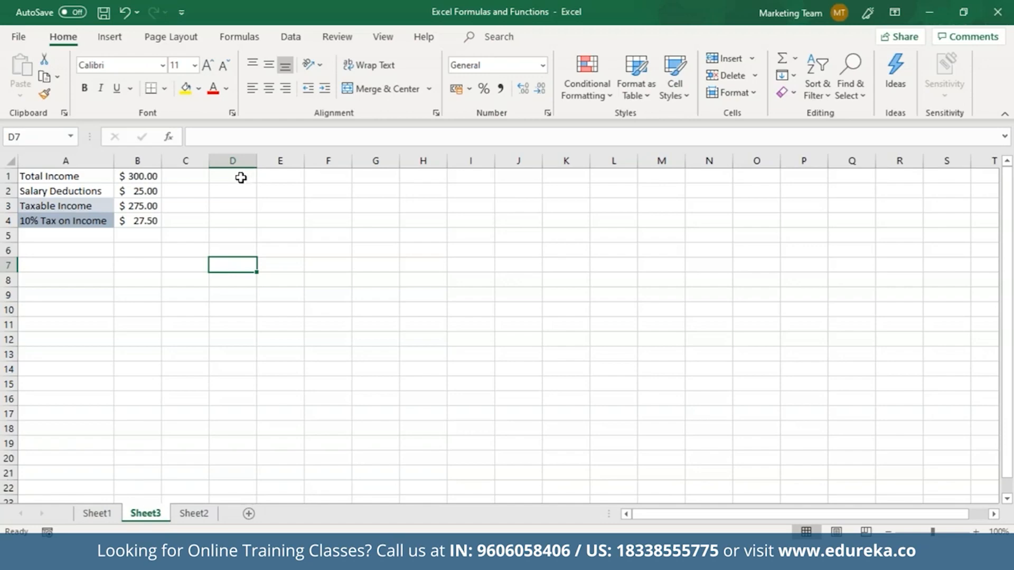
{"action": "left_click", "coordinate": [240, 177]}
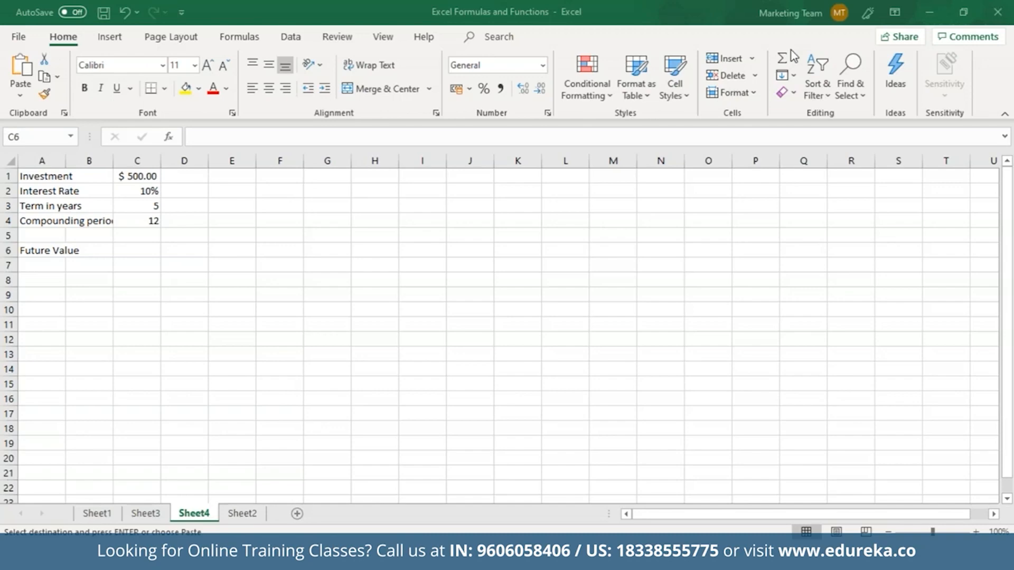
Step: Paste the investment values, widen column A to fit the labels, and start =FV( in C6
{"action": "left_click", "coordinate": [142, 249]}
{"action": "key", "text": "ctrl+v"}
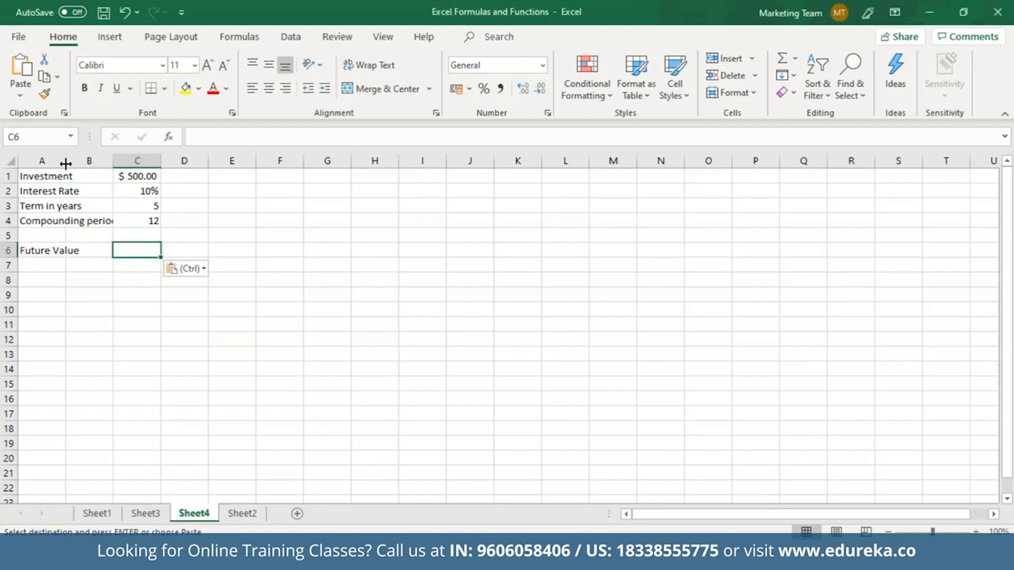
{"action": "left_click_drag", "start_coordinate": [66, 164], "coordinate": [114, 164]}
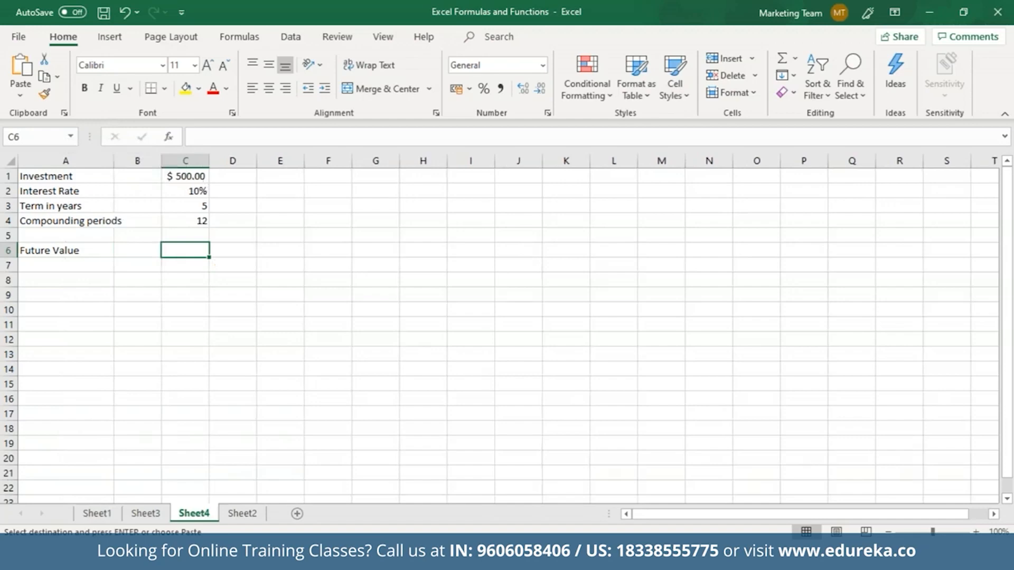
{"action": "type", "text": "=FV"}
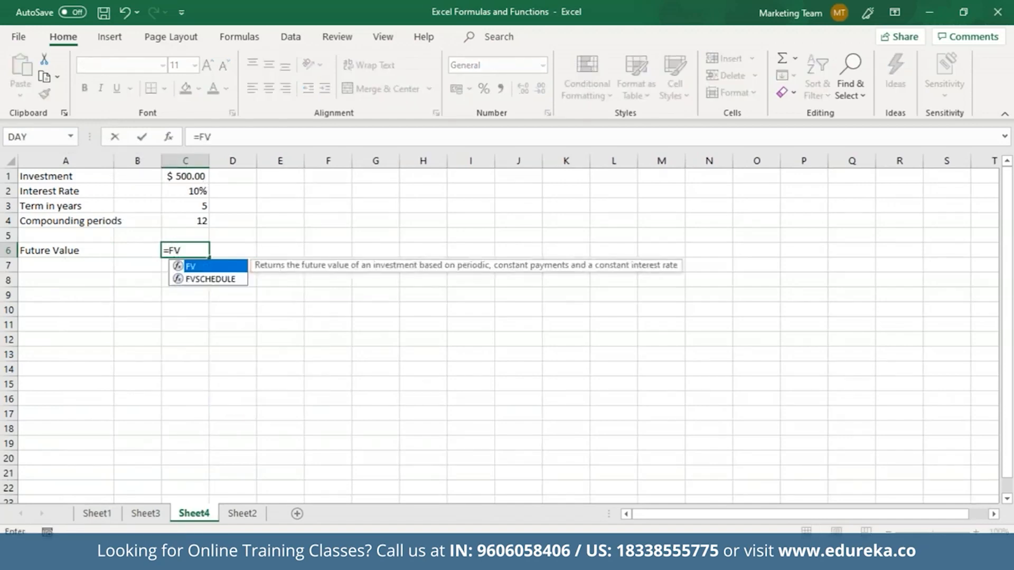
{"action": "type", "text": "("}
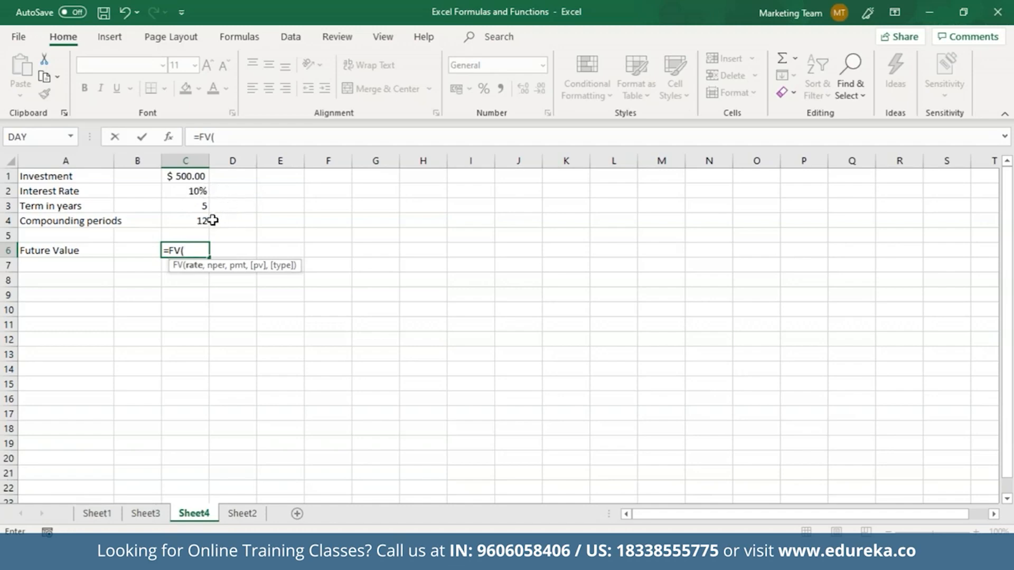
Step: Complete C6 as =FV(C2/C4, C3*C4, 0, -C1), giving a future value of ₹822.65
{"action": "left_click", "coordinate": [201, 192]}
{"action": "type", "text": "/"}
{"action": "left_click", "coordinate": [198, 220]}
{"action": "type", "text": ","}
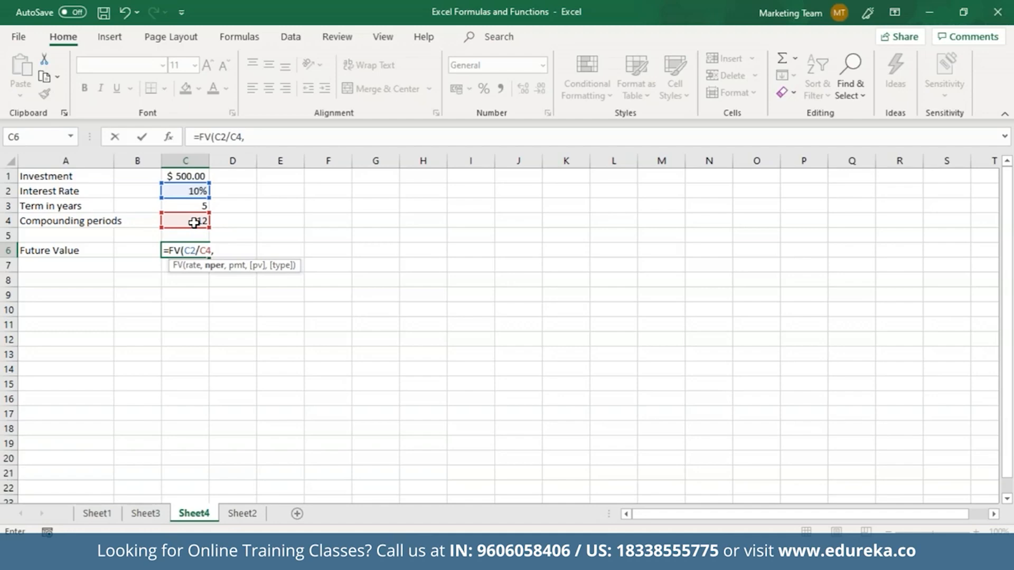
{"action": "left_click", "coordinate": [197, 206]}
{"action": "type", "text": "*"}
{"action": "left_click", "coordinate": [194, 222]}
{"action": "type", "text": ", 0, -"}
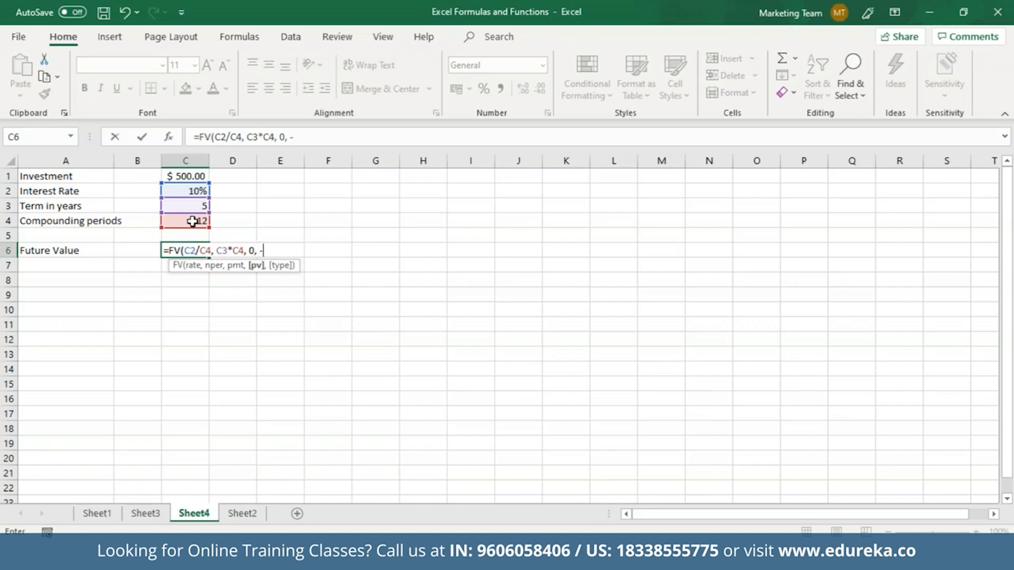
{"action": "left_click", "coordinate": [193, 177]}
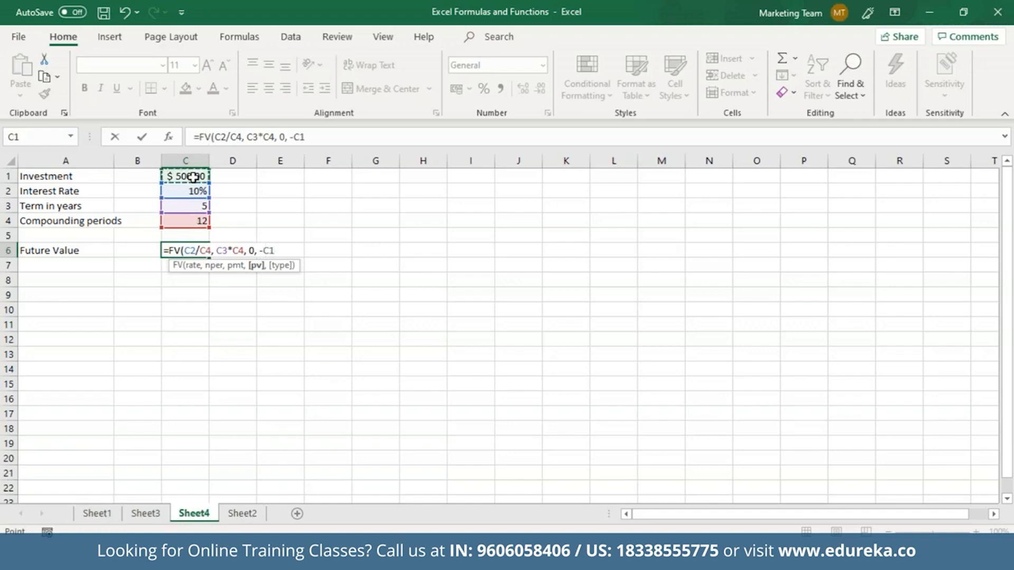
{"action": "type", "text": ")"}
{"action": "key", "text": "Return"}
{"action": "left_click", "coordinate": [197, 251]}
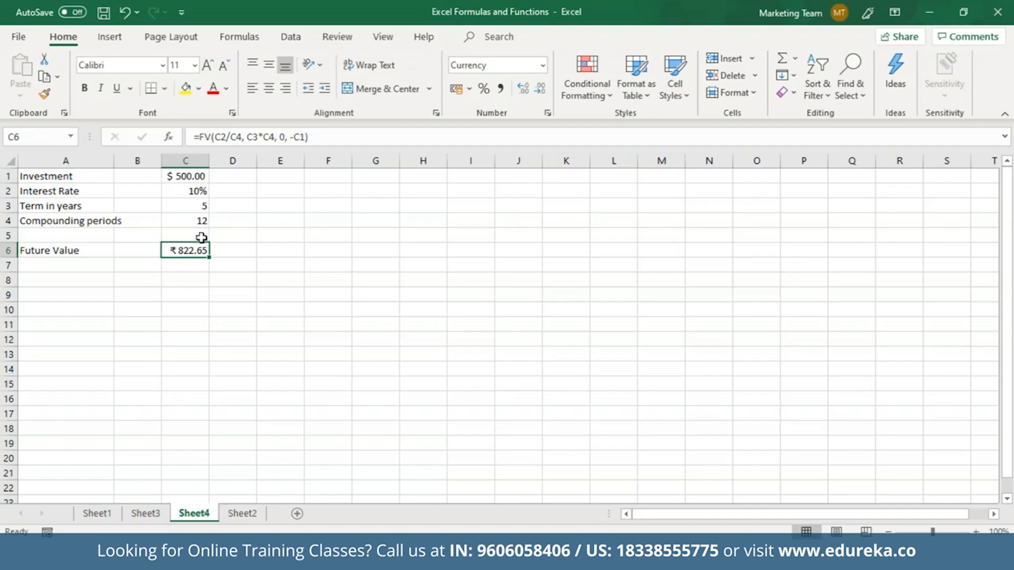
Step: Add a blank Sheet5 and open Insert Function for cell A1
{"action": "left_click", "coordinate": [297, 513]}
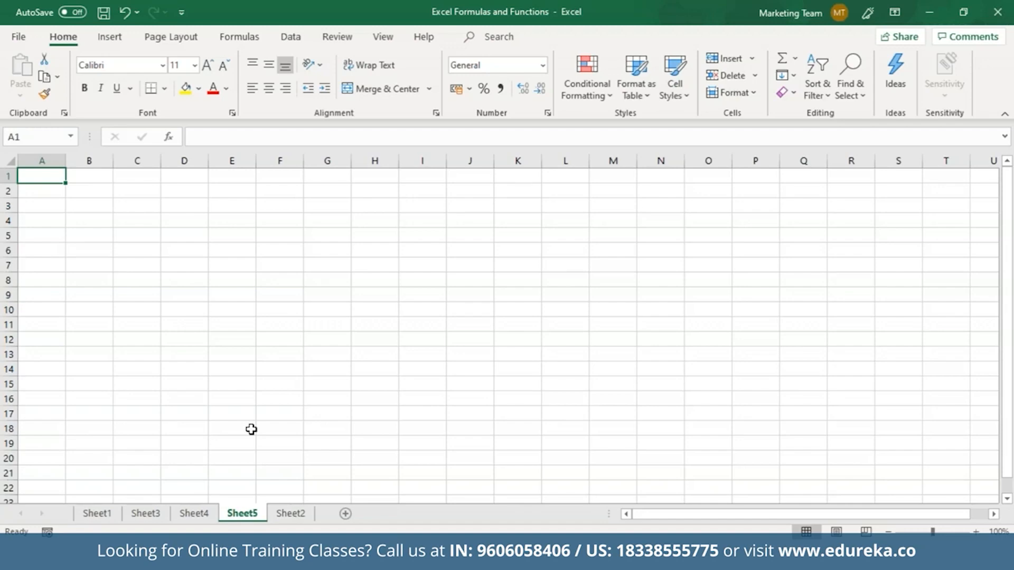
{"action": "left_click", "coordinate": [251, 430]}
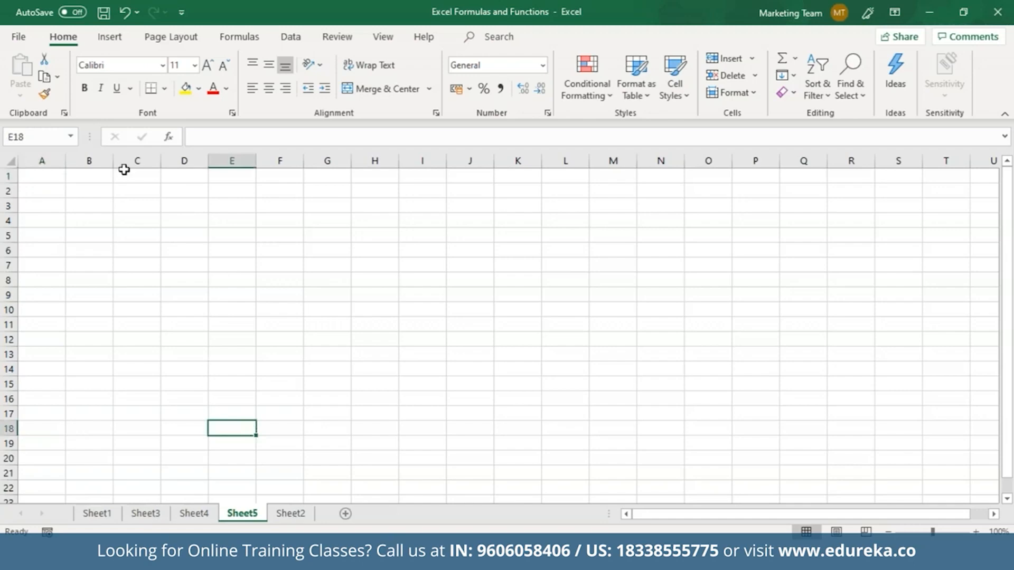
{"action": "left_click", "coordinate": [55, 177]}
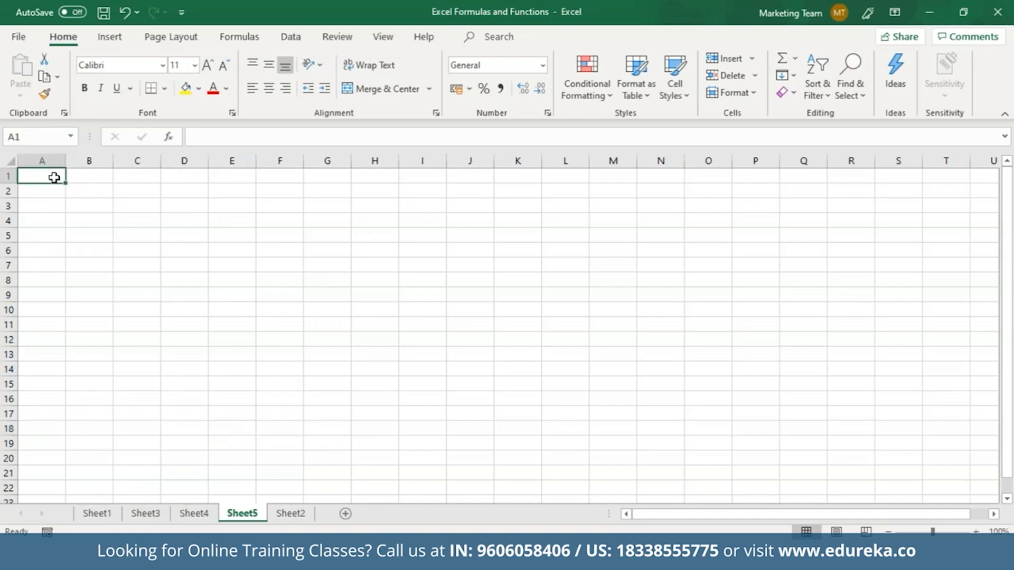
{"action": "left_click", "coordinate": [168, 137]}
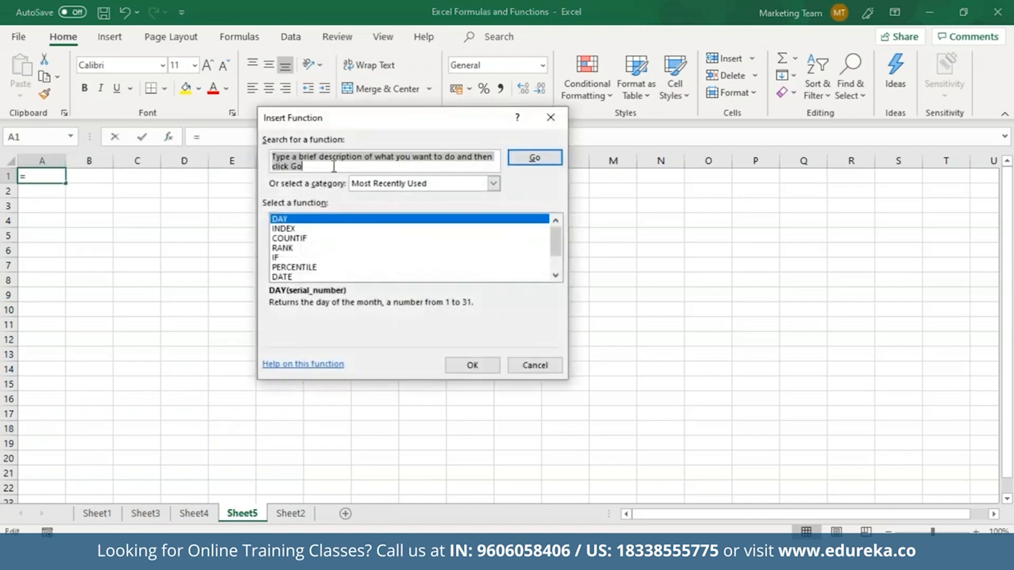
Step: Search functions for 'average', then place the Name and Test1–Test5 score table at A1
{"action": "type", "text": "aver"}
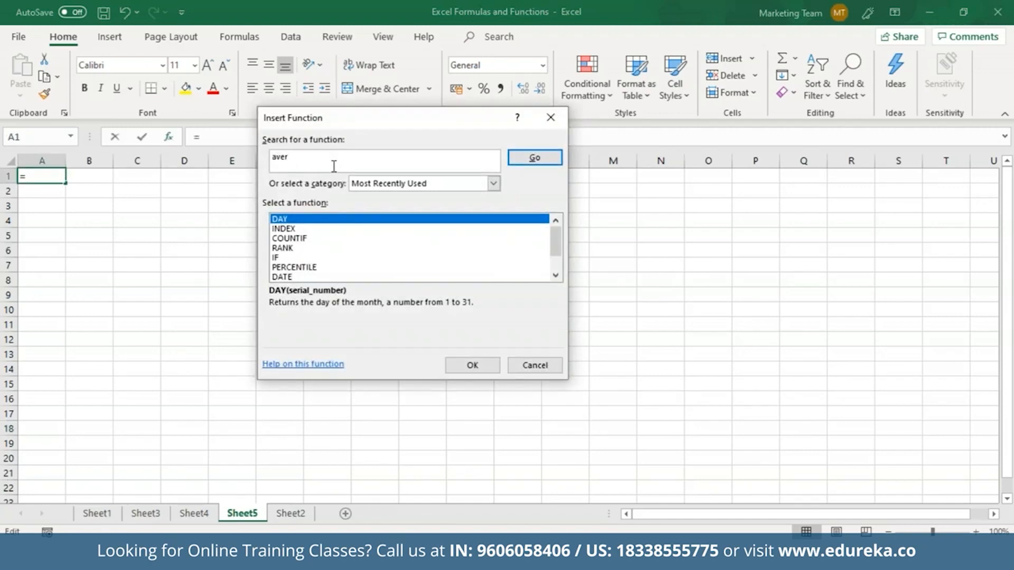
{"action": "type", "text": "age"}
{"action": "key", "text": "Return"}
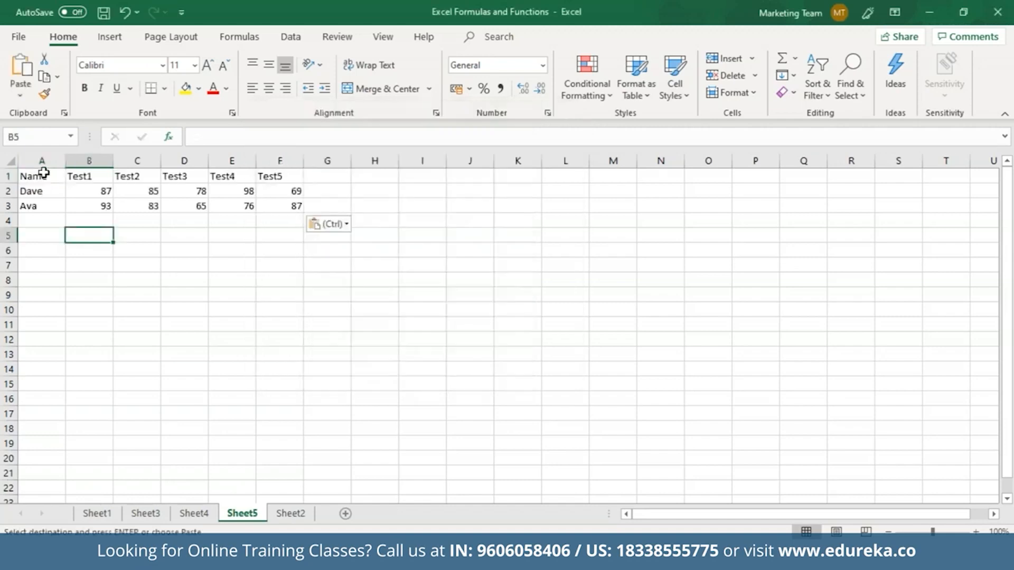
{"action": "left_click", "coordinate": [42, 176]}
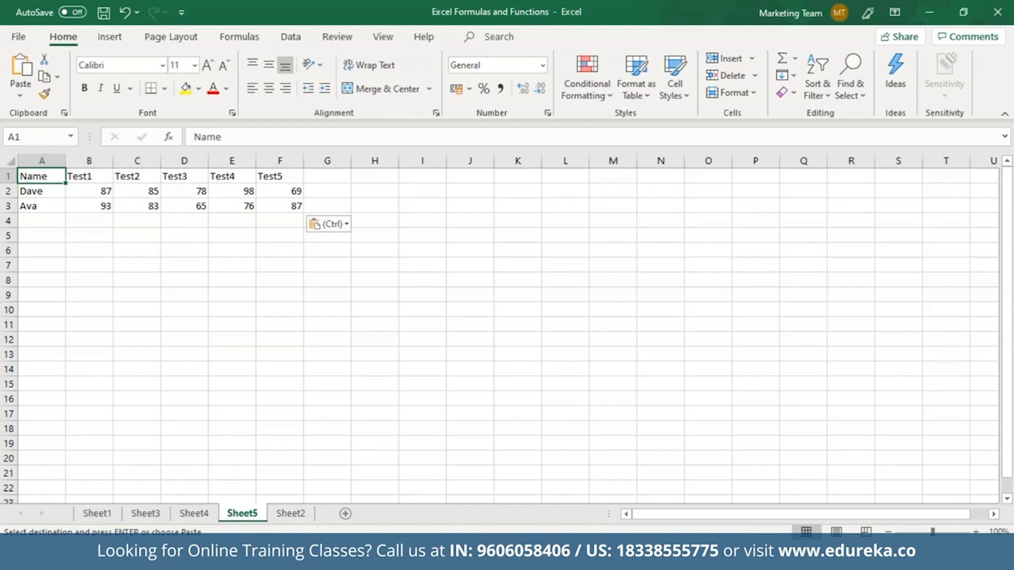
Step: Head G1 'Average', enter =AVERAGE(B2:F2) in G2, and fill down to G3 (83.4, 80.8)
{"action": "left_click", "coordinate": [83, 192]}
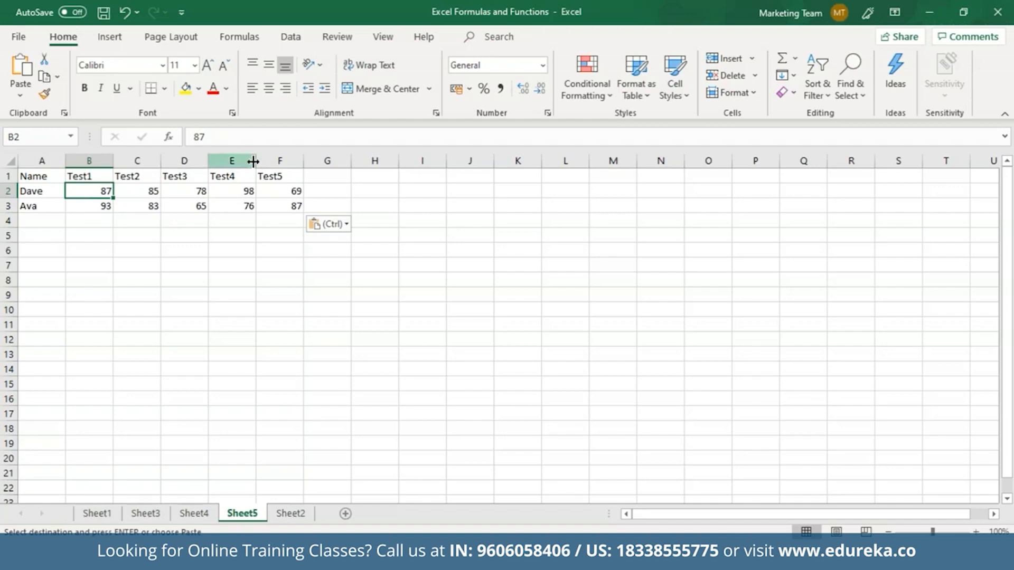
{"action": "left_click", "coordinate": [330, 178]}
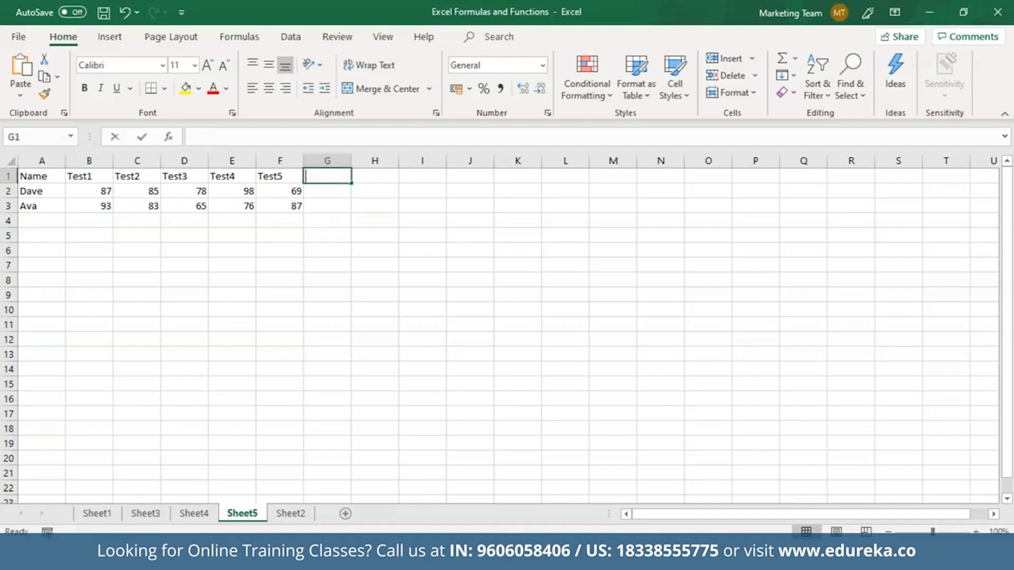
{"action": "type", "text": "Average"}
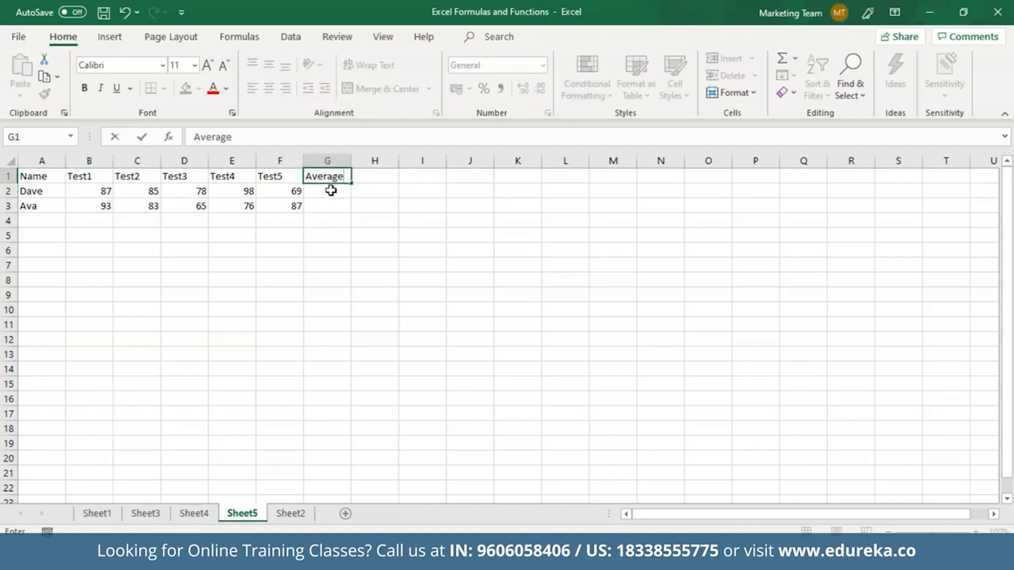
{"action": "left_click", "coordinate": [331, 191]}
{"action": "type", "text": "=Av"}
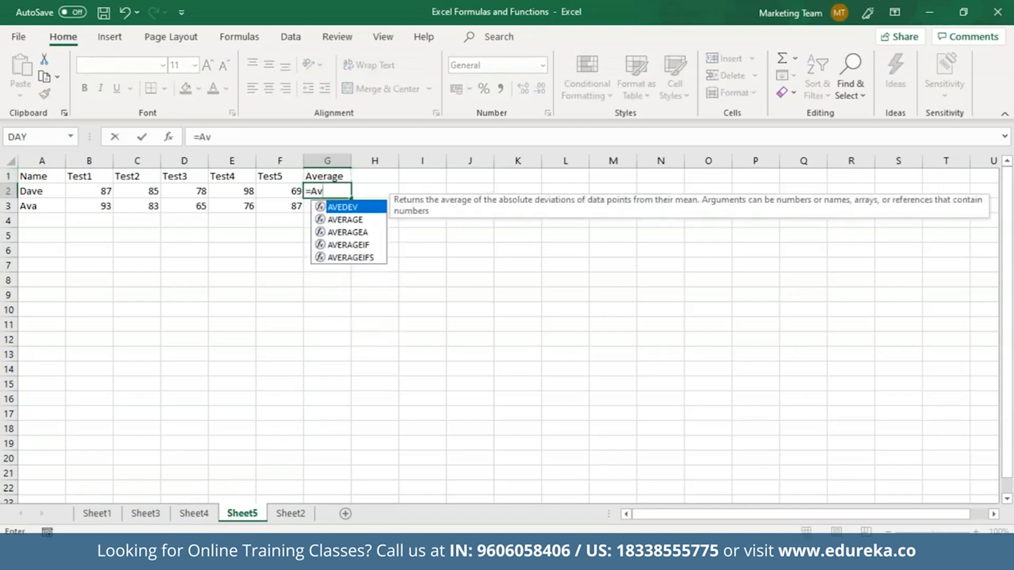
{"action": "key", "text": "Down"}
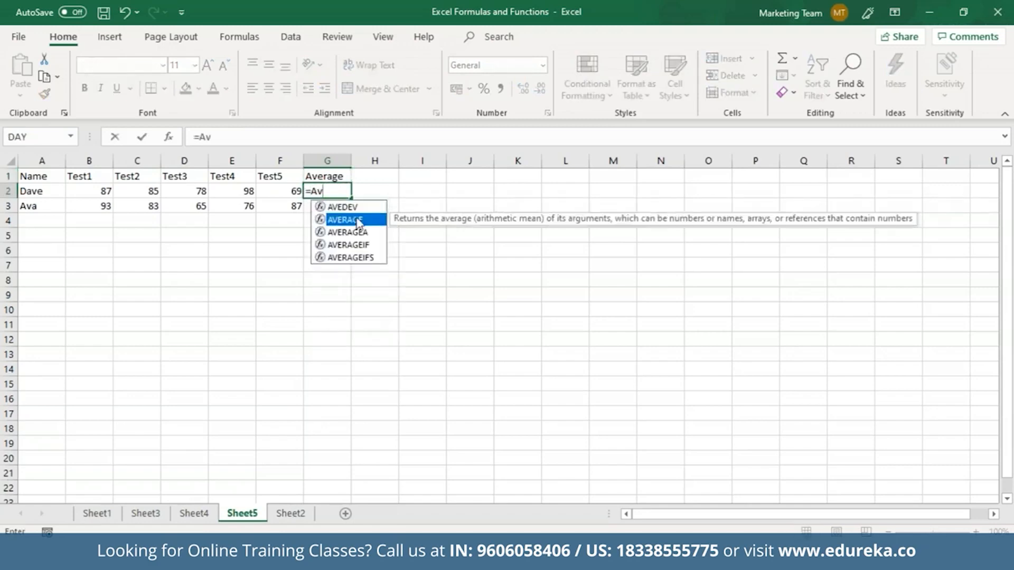
{"action": "key", "text": "Tab"}
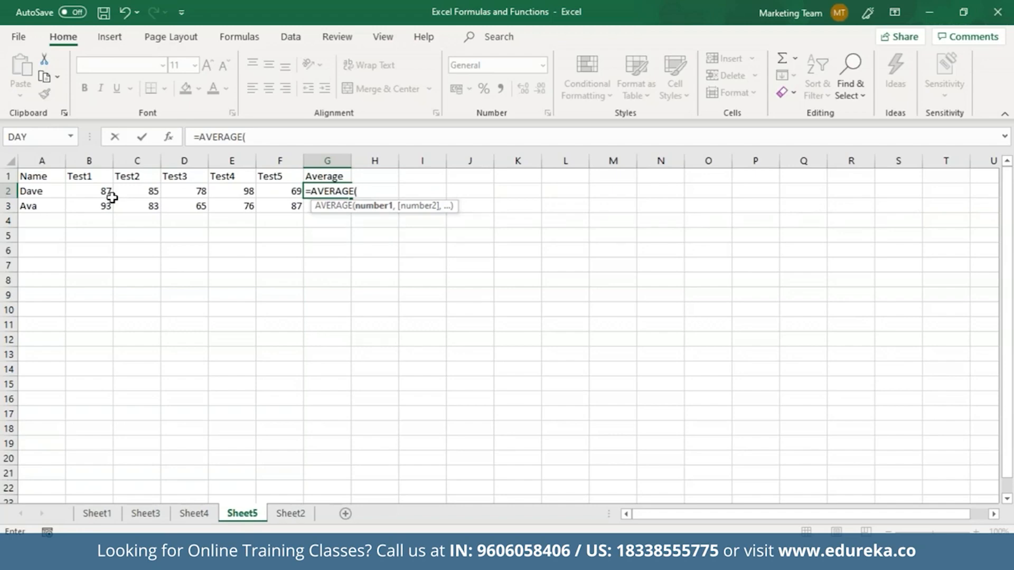
{"action": "left_click_drag", "start_coordinate": [111, 195], "coordinate": [270, 191]}
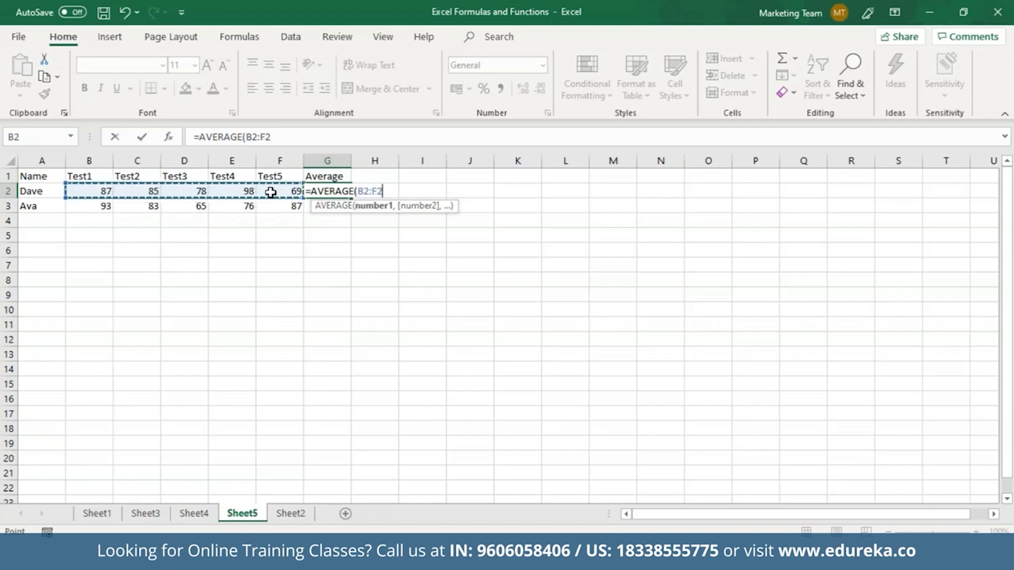
{"action": "type", "text": ")"}
{"action": "key", "text": "Return"}
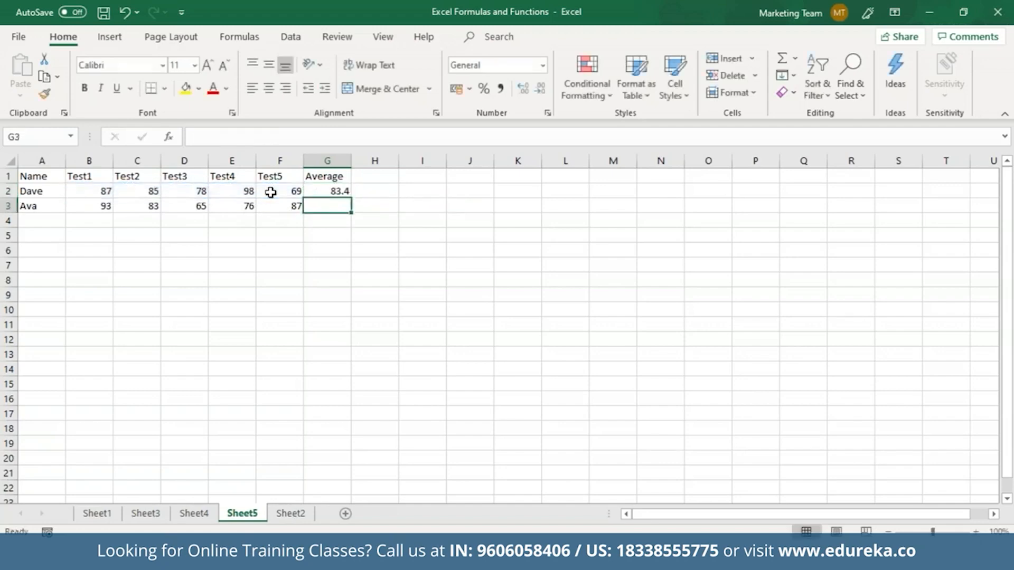
{"action": "left_click", "coordinate": [313, 192]}
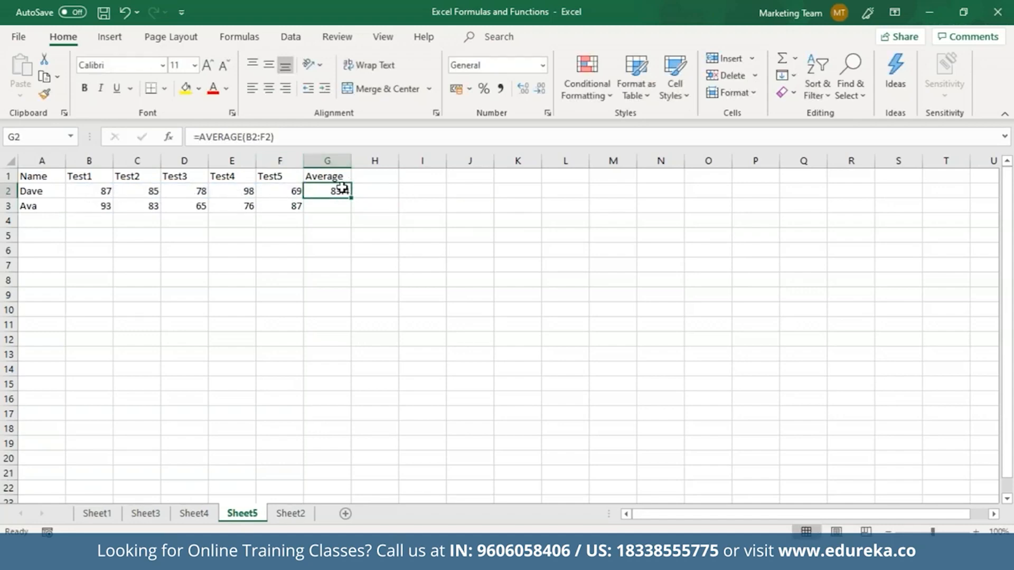
{"action": "left_click_drag", "start_coordinate": [353, 200], "coordinate": [351, 211]}
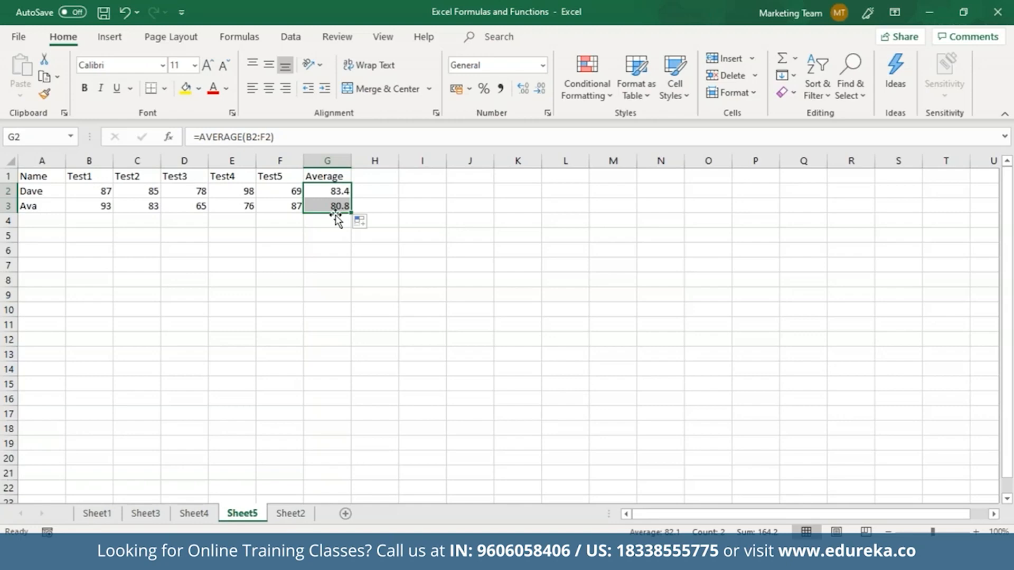
Step: Enter =COUNT(A1:G3) in G5, showing 12 numeric cells
{"action": "left_click", "coordinate": [322, 241]}
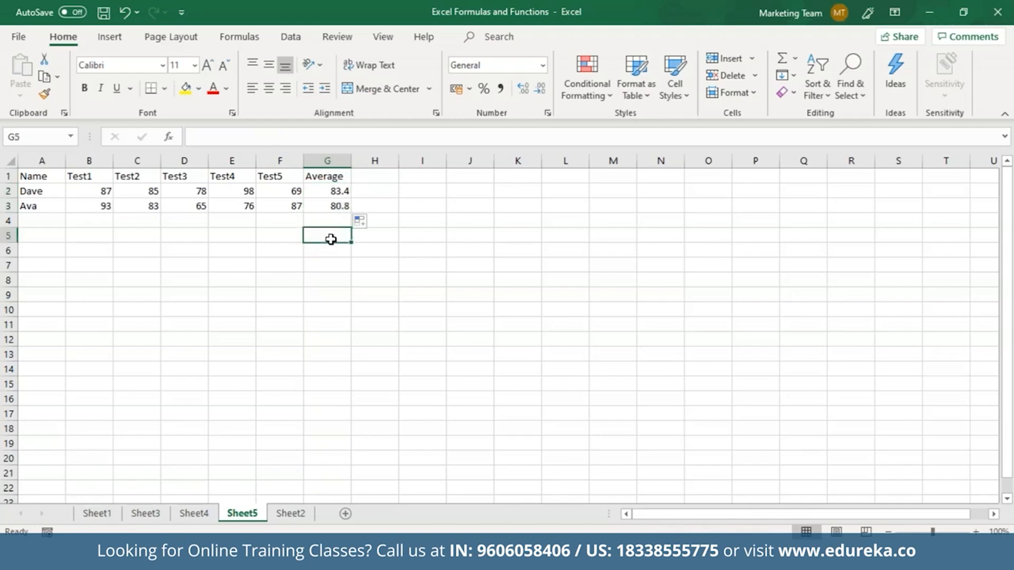
{"action": "type", "text": "=Co"}
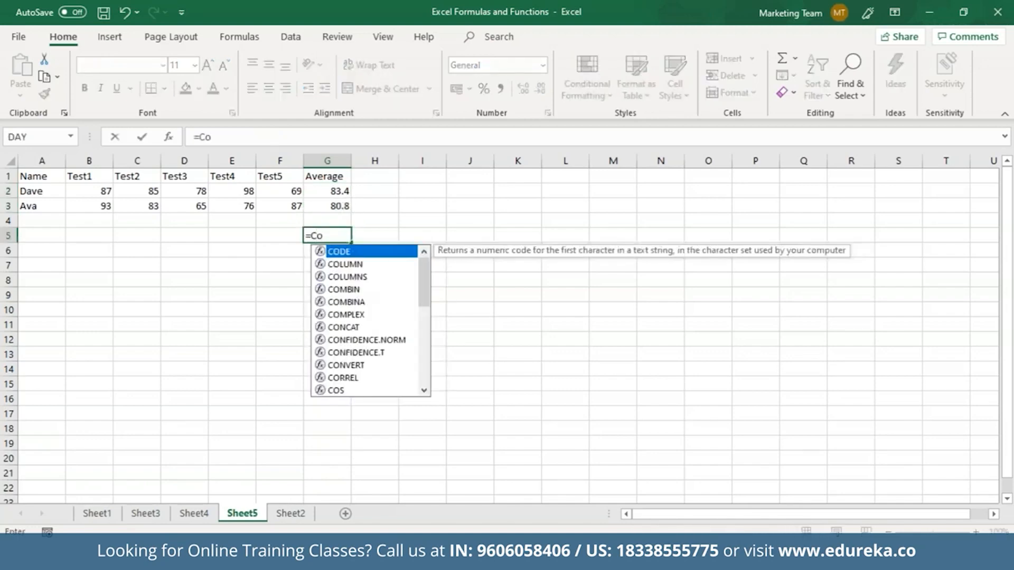
{"action": "type", "text": "unt"}
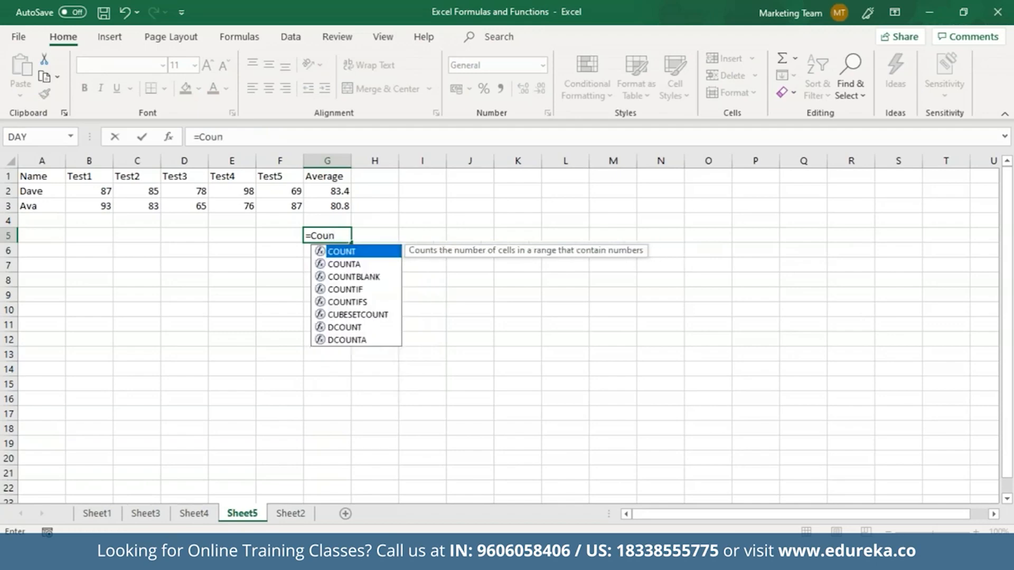
{"action": "key", "text": "Tab"}
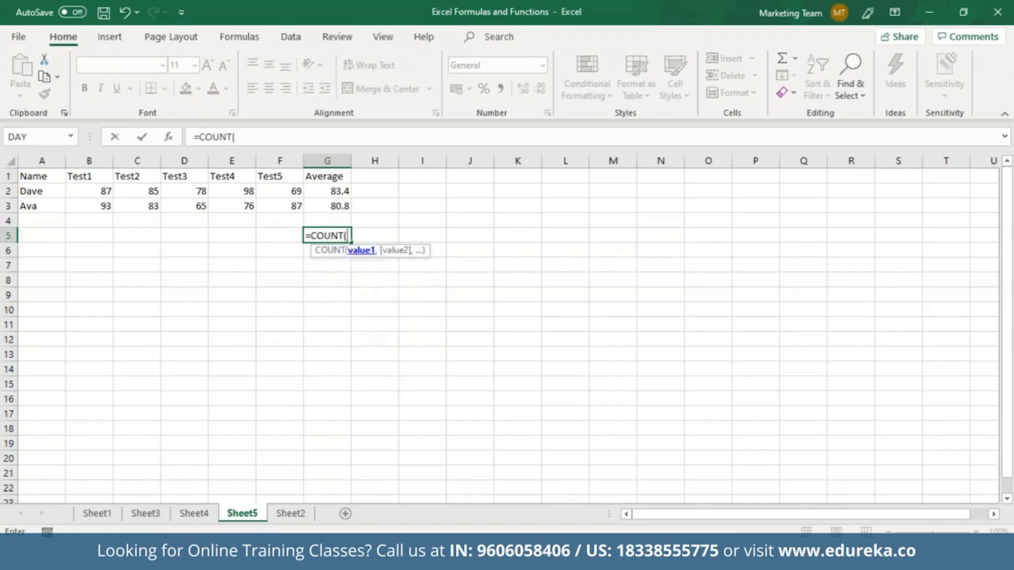
{"action": "left_click_drag", "start_coordinate": [64, 183], "coordinate": [321, 206]}
{"action": "type", "text": ")"}
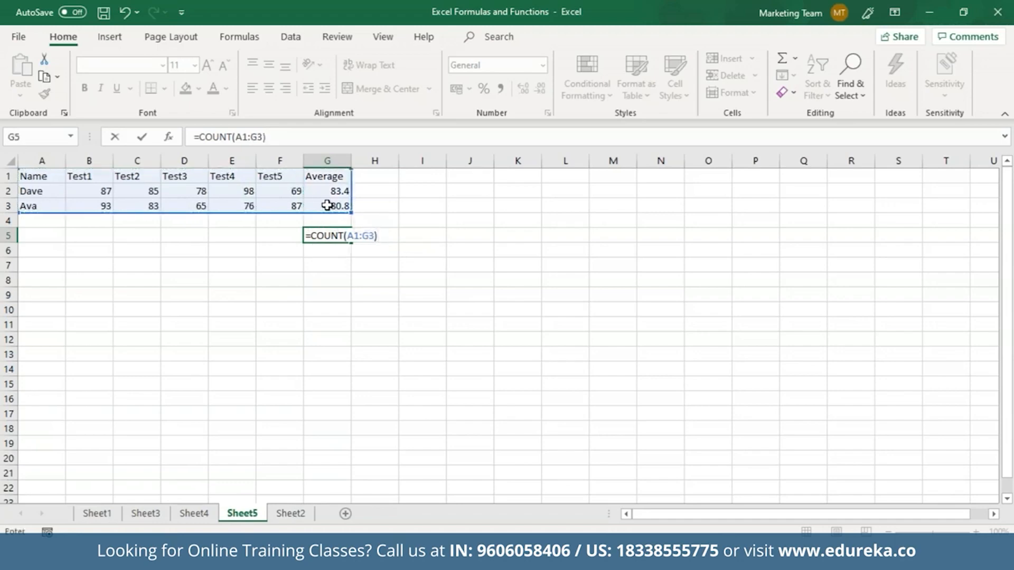
{"action": "key", "text": "Return"}
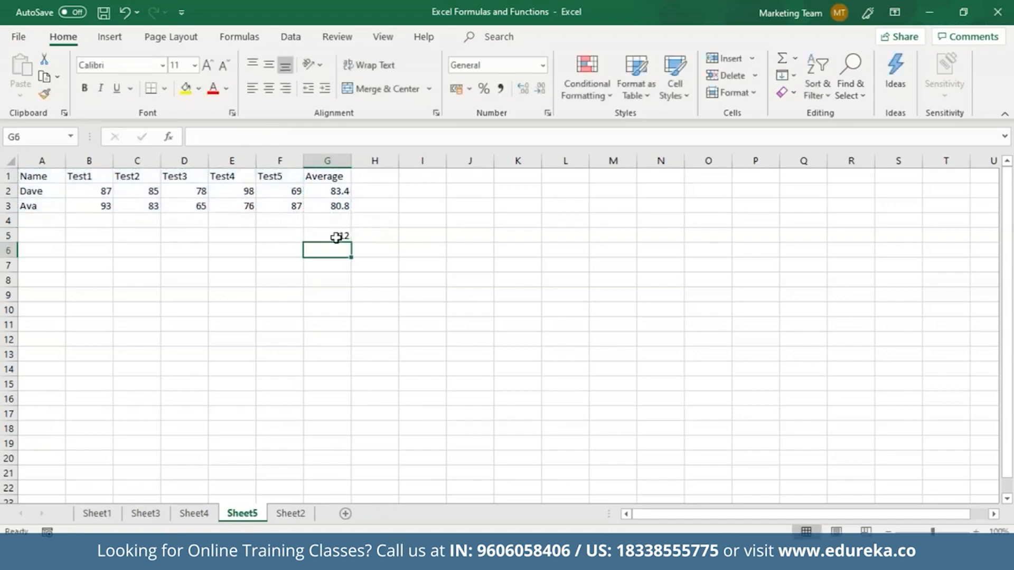
Step: Review the COUNT formula in G5 and the AVERAGE formulas in G3 and G2
{"action": "double_click", "coordinate": [338, 236]}
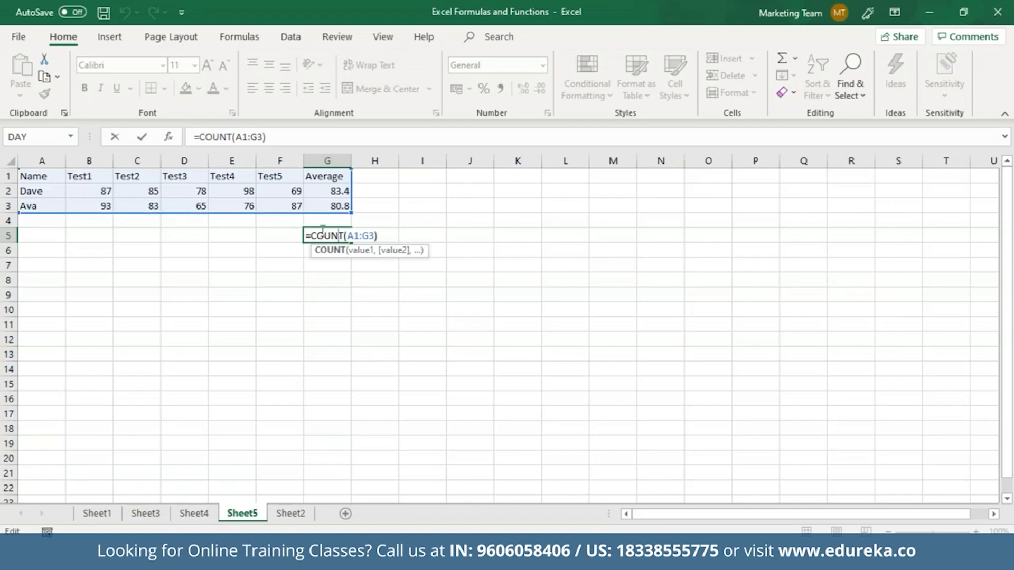
{"action": "left_click", "coordinate": [312, 264]}
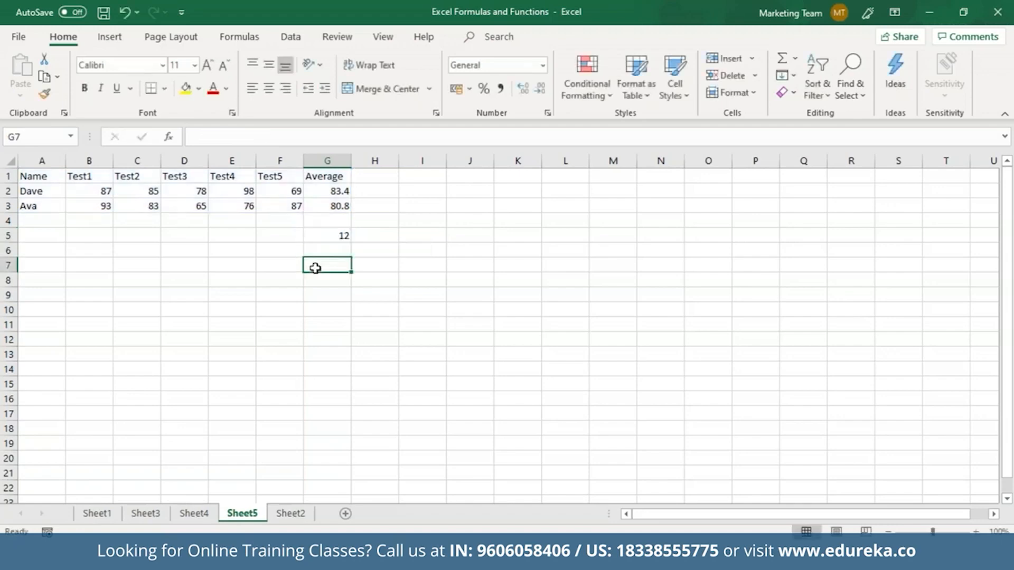
{"action": "left_click", "coordinate": [323, 239]}
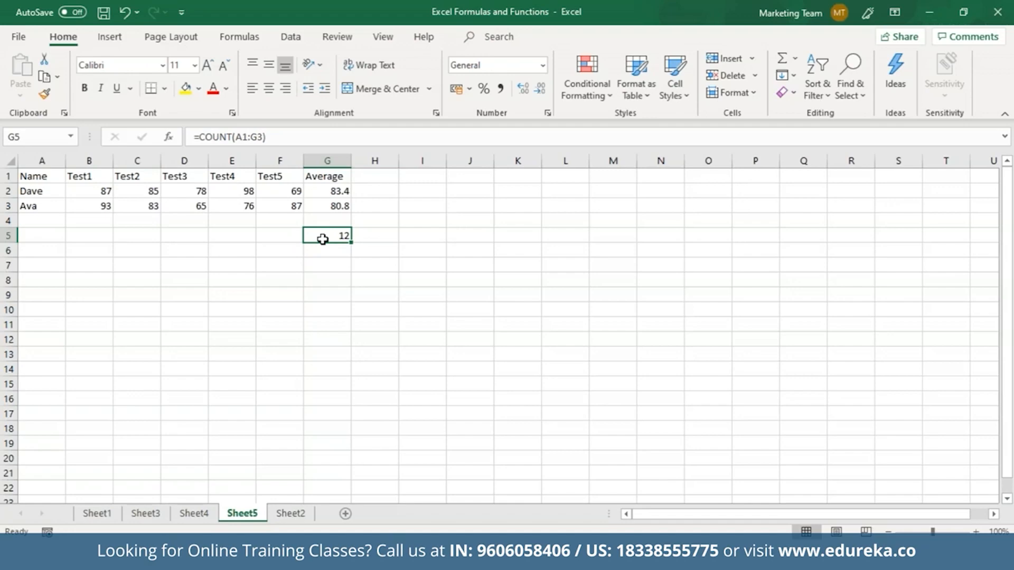
{"action": "left_click", "coordinate": [349, 206]}
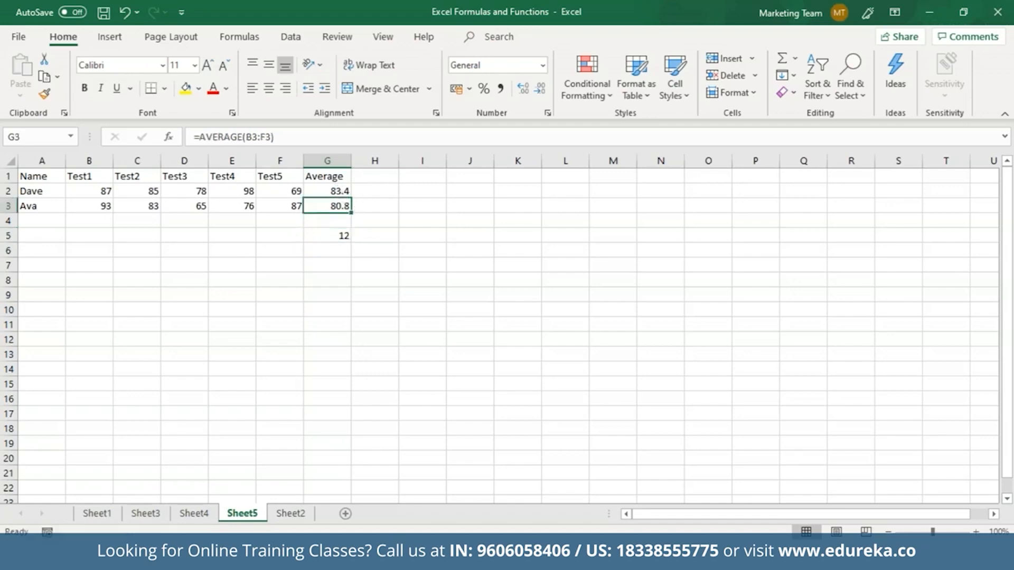
{"action": "left_click", "coordinate": [339, 192]}
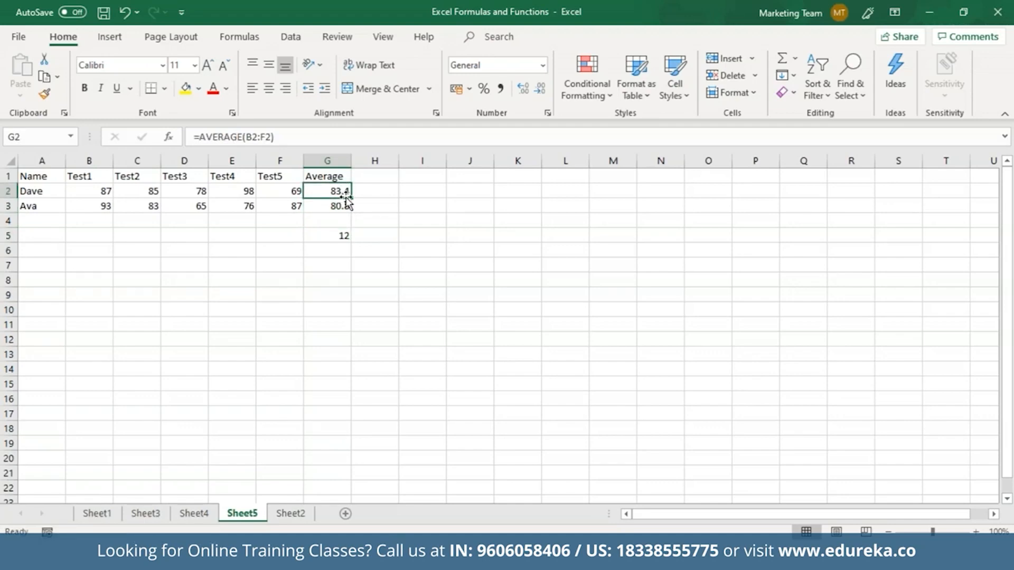
Step: Enter =ROUND(G2,0) in G7 so the 83.4 average shows as 83
{"action": "left_click", "coordinate": [340, 265]}
{"action": "type", "text": "="}
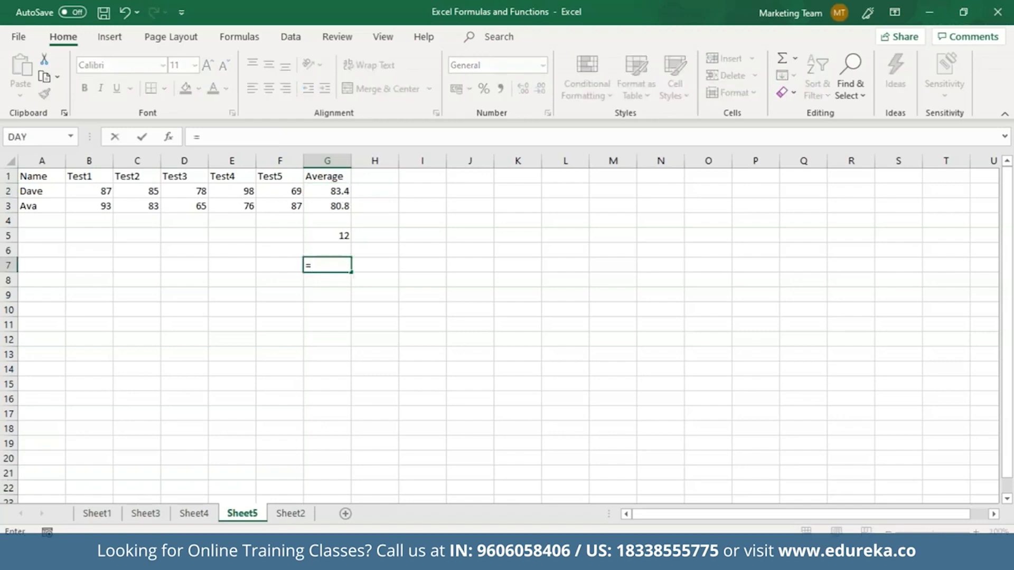
{"action": "type", "text": "Rou"}
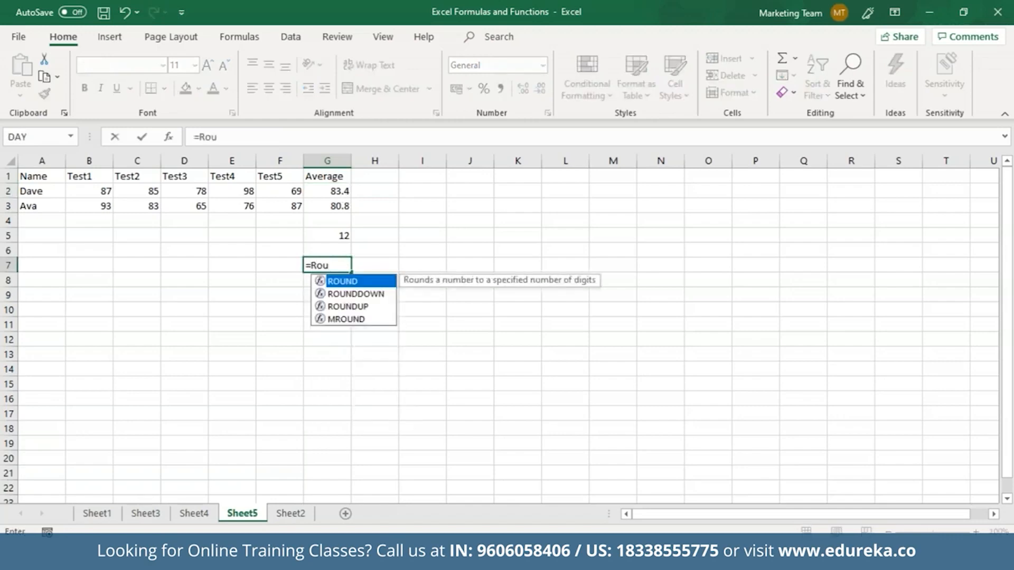
{"action": "double_click", "coordinate": [365, 282]}
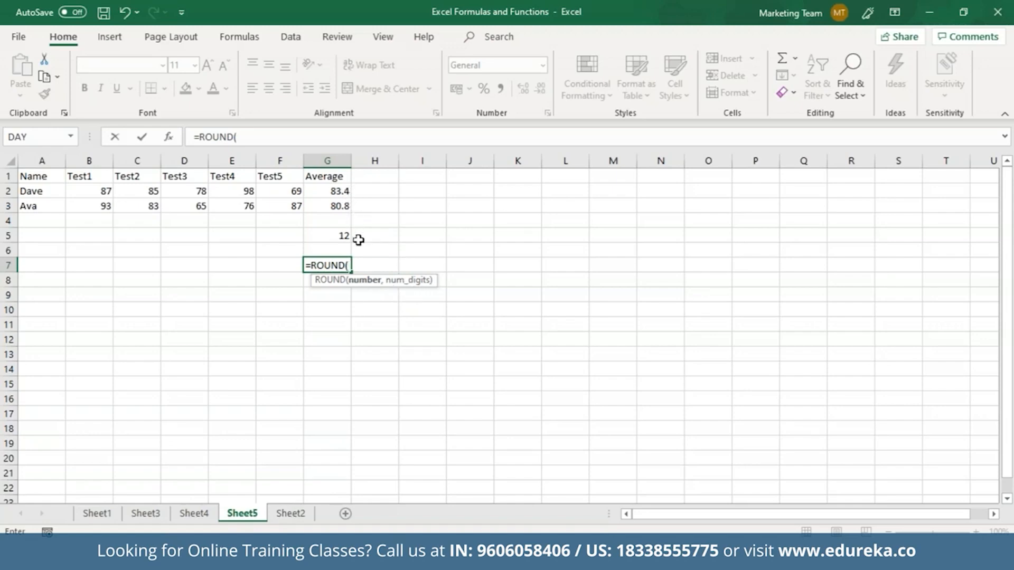
{"action": "left_click", "coordinate": [343, 193]}
{"action": "type", "text": ",0"}
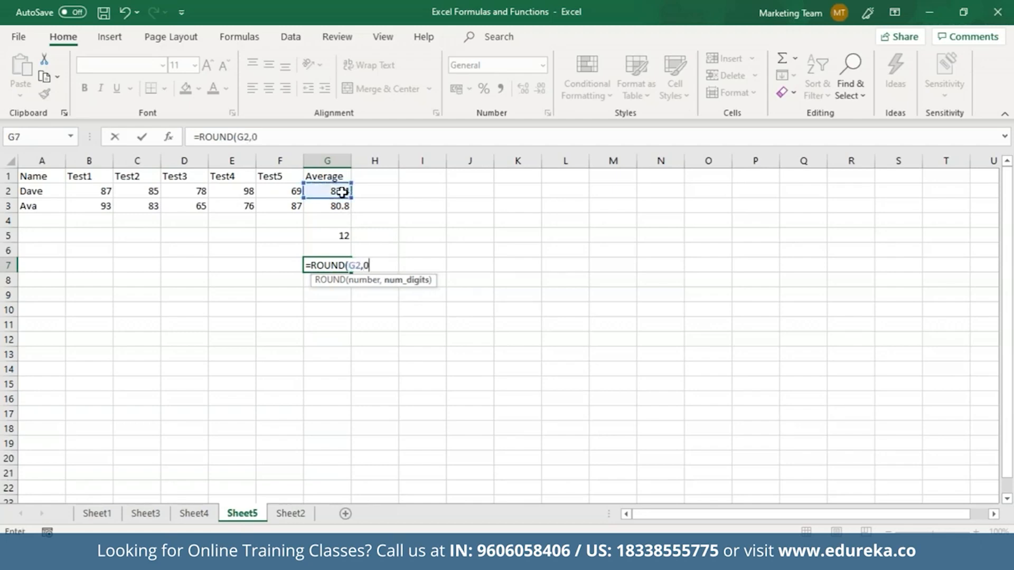
{"action": "key", "text": "Return"}
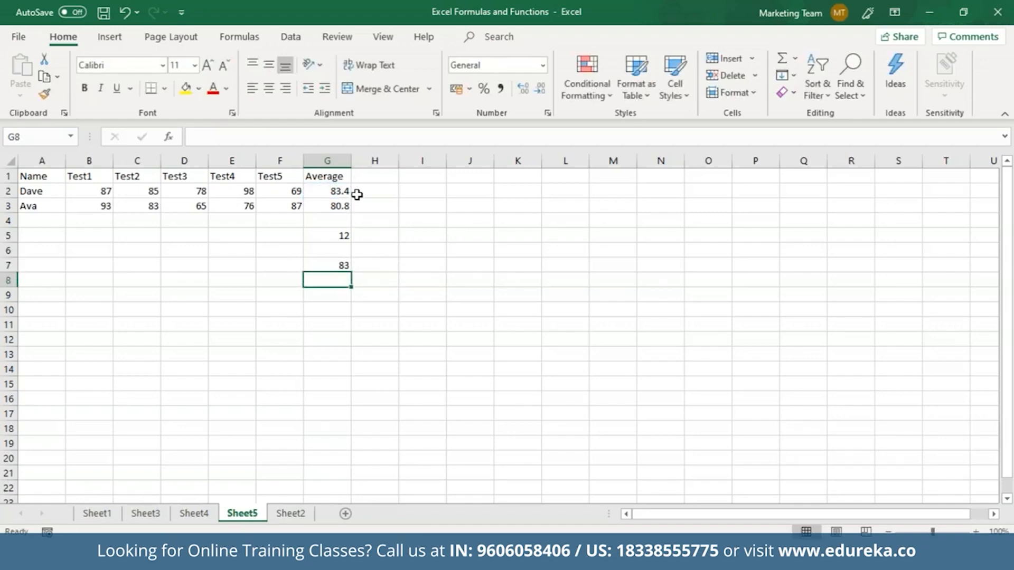
{"action": "left_click", "coordinate": [344, 263]}
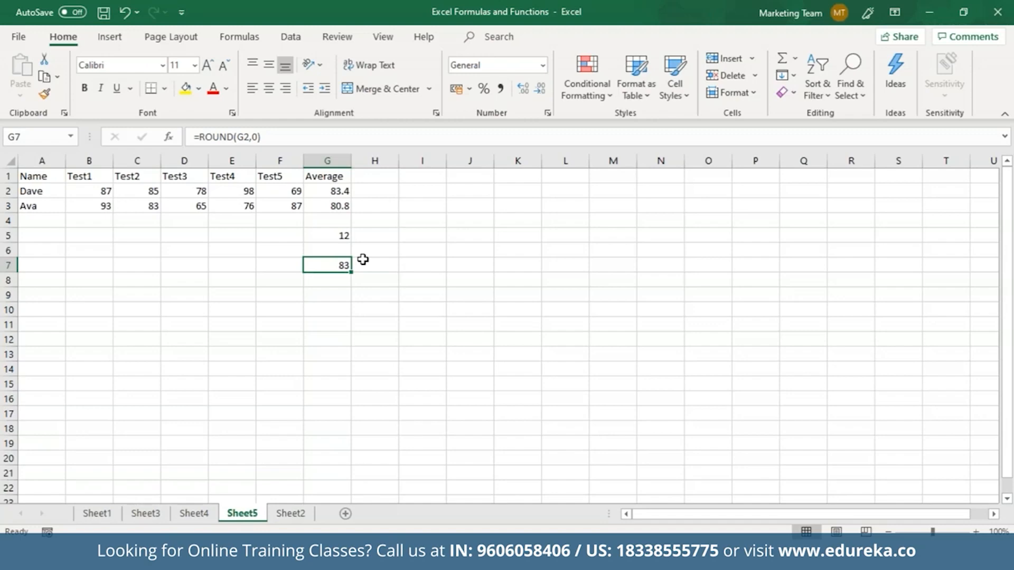
{"action": "left_click", "coordinate": [375, 177]}
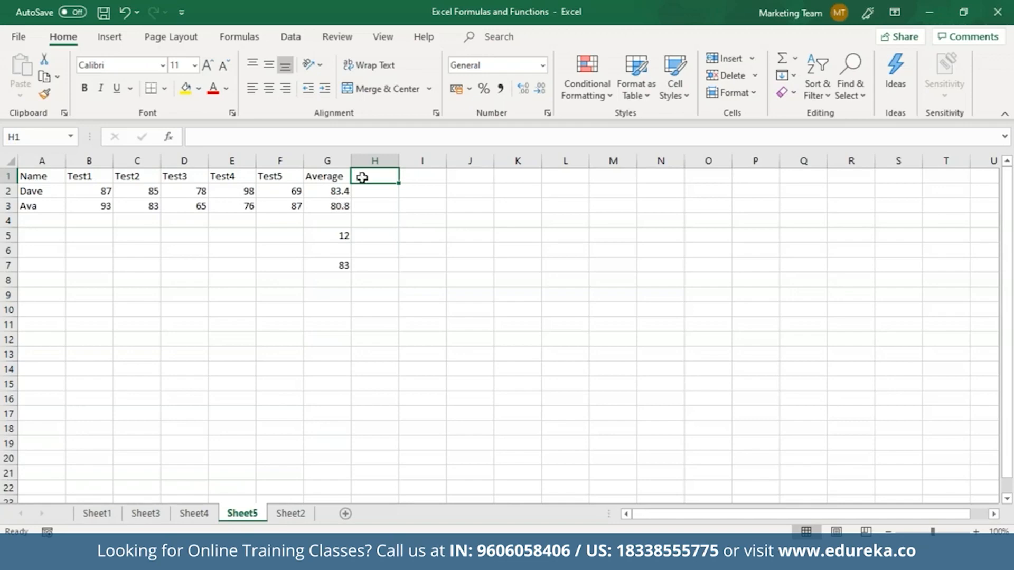
Step: Head H1 'Grade' and enter =IF(G2>75,"A",IF(G2>40,"B","F")) in H2
{"action": "type", "text": "Grade"}
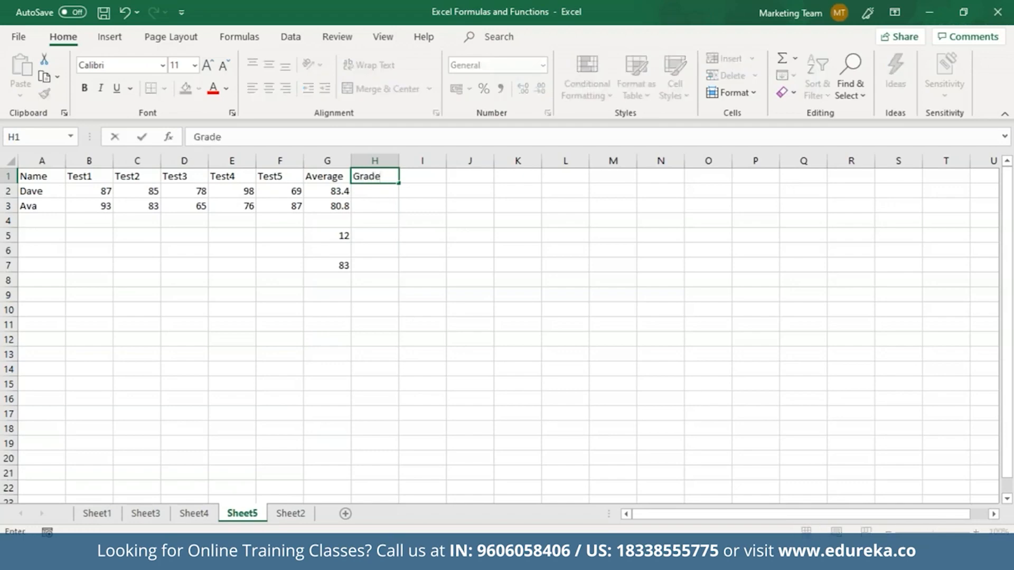
{"action": "left_click", "coordinate": [361, 191]}
{"action": "type", "text": "="}
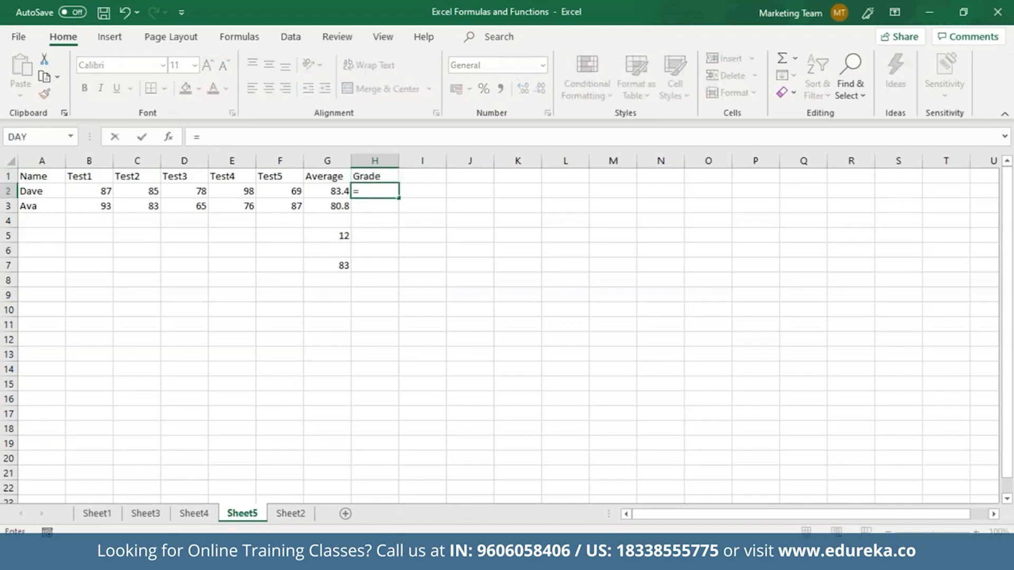
{"action": "type", "text": "IF("}
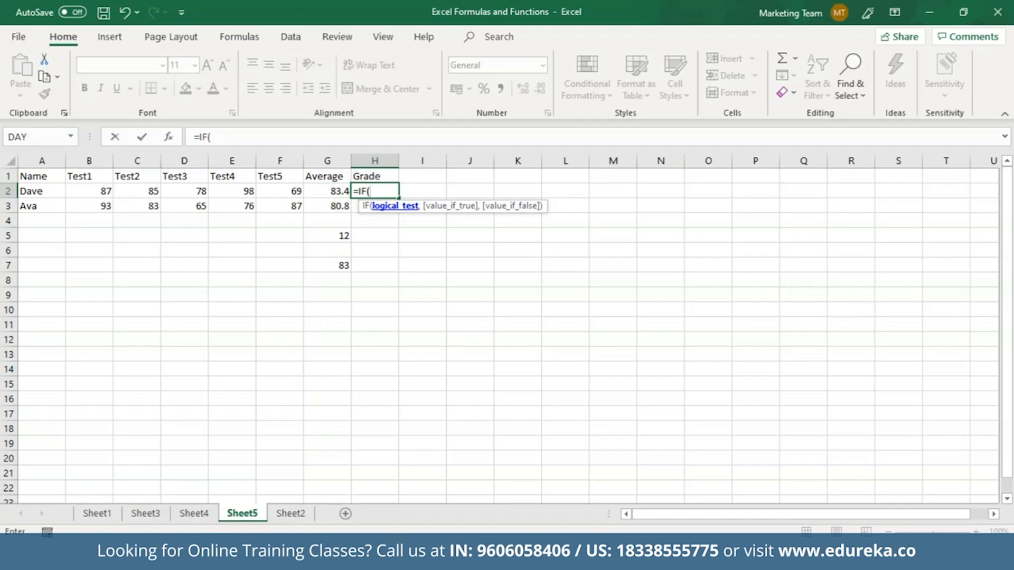
{"action": "left_click", "coordinate": [338, 193]}
{"action": "type", "text": ">75,"}
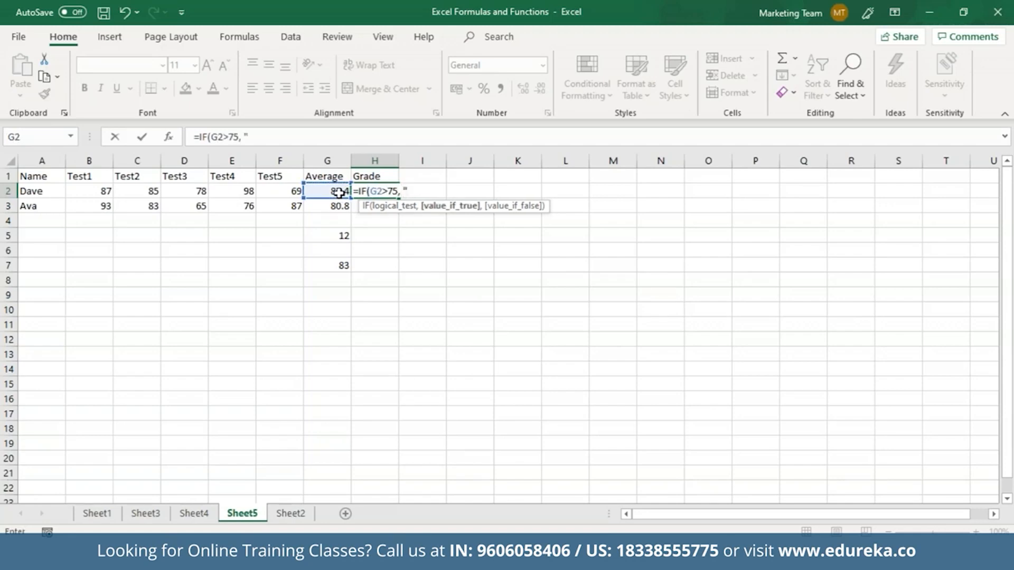
{"action": "type", "text": " \"A\", "}
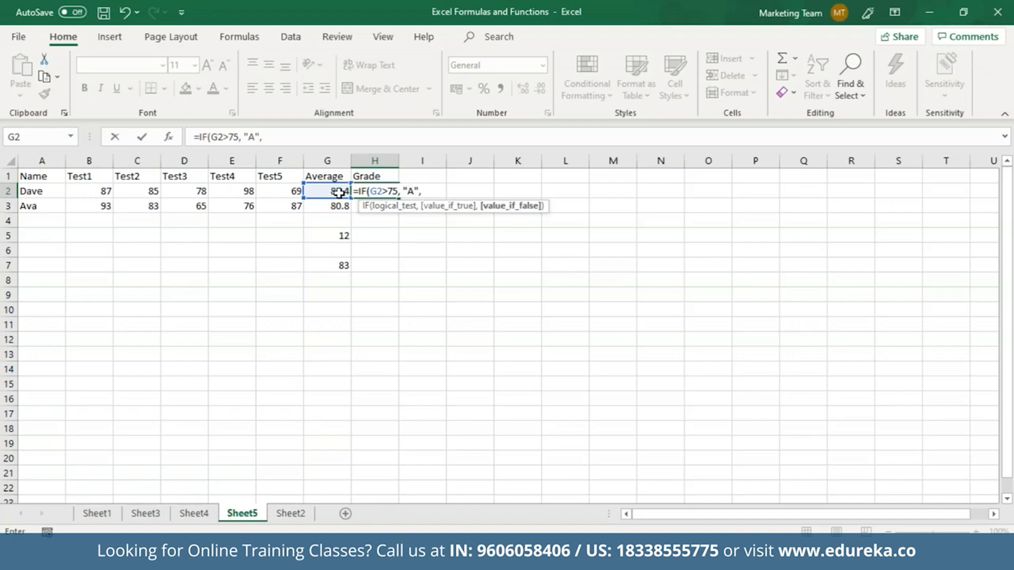
{"action": "type", "text": "IF"}
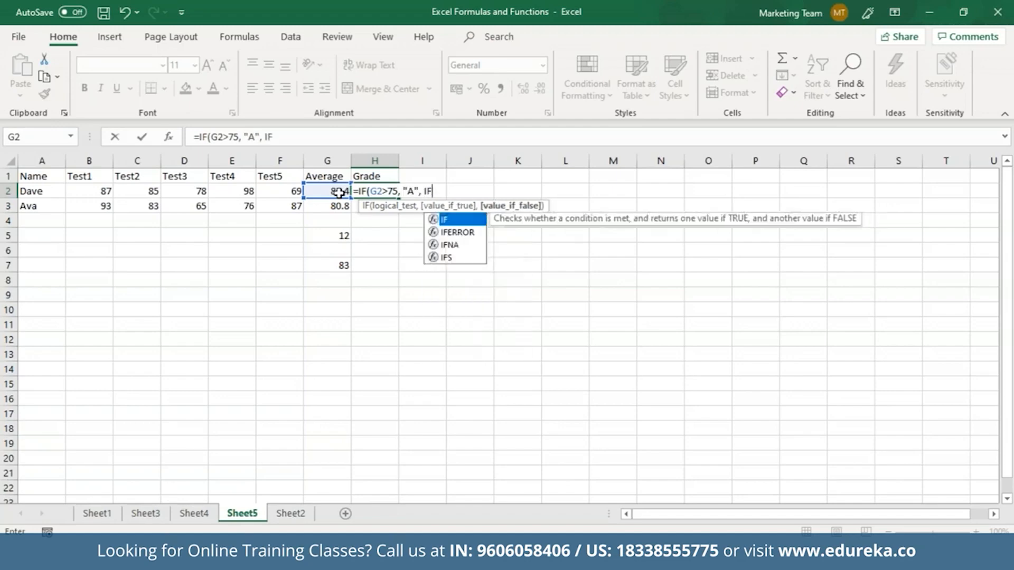
{"action": "type", "text": "("}
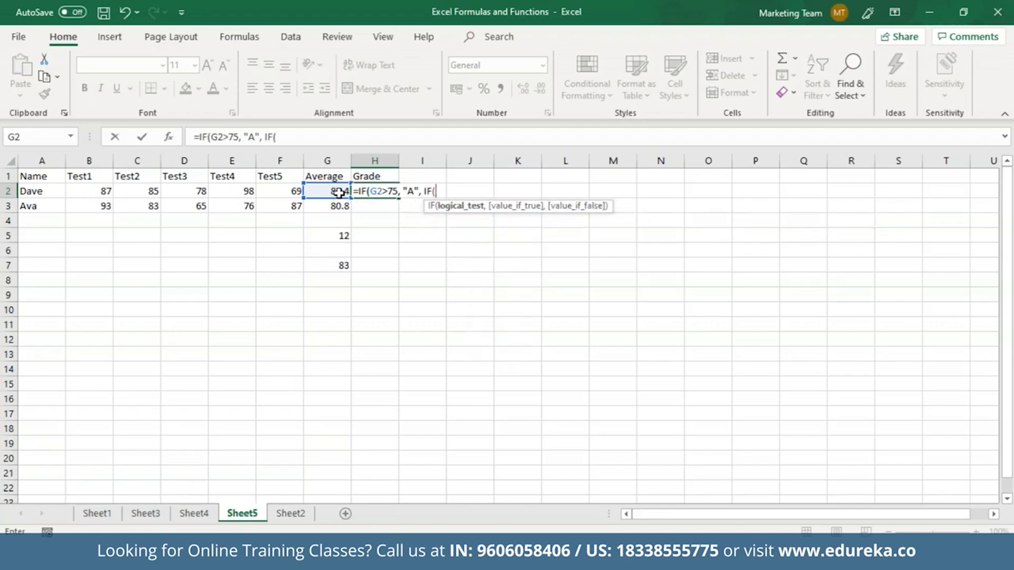
{"action": "left_click", "coordinate": [339, 193]}
{"action": "type", "text": ">4"}
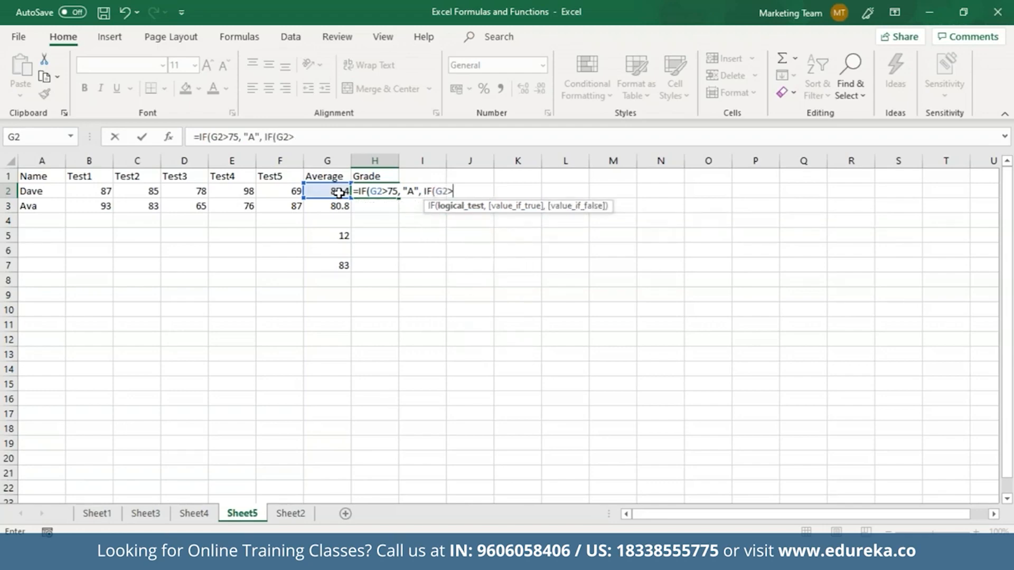
{"action": "type", "text": "0, \"B"}
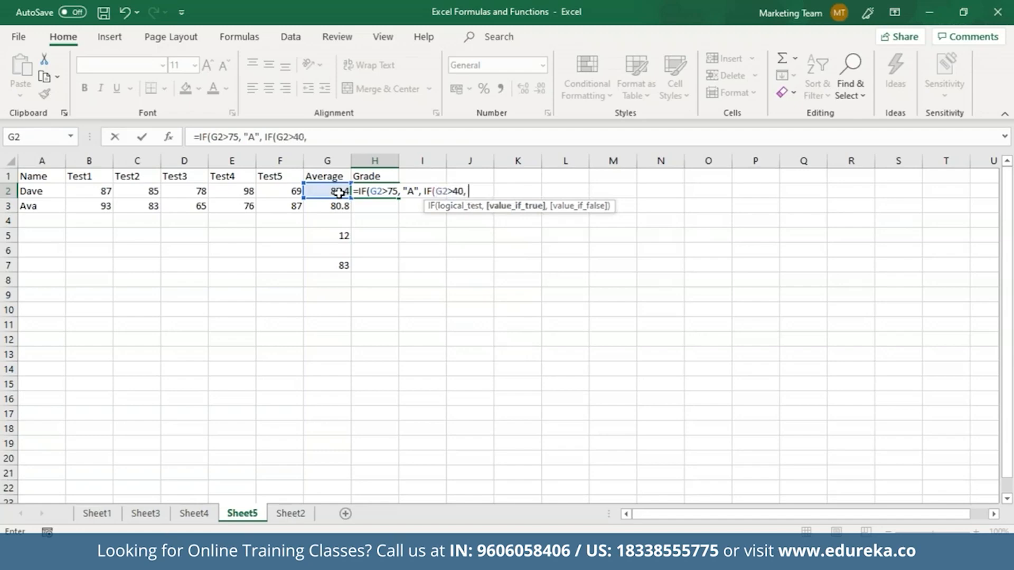
{"action": "type", "text": "\", \""}
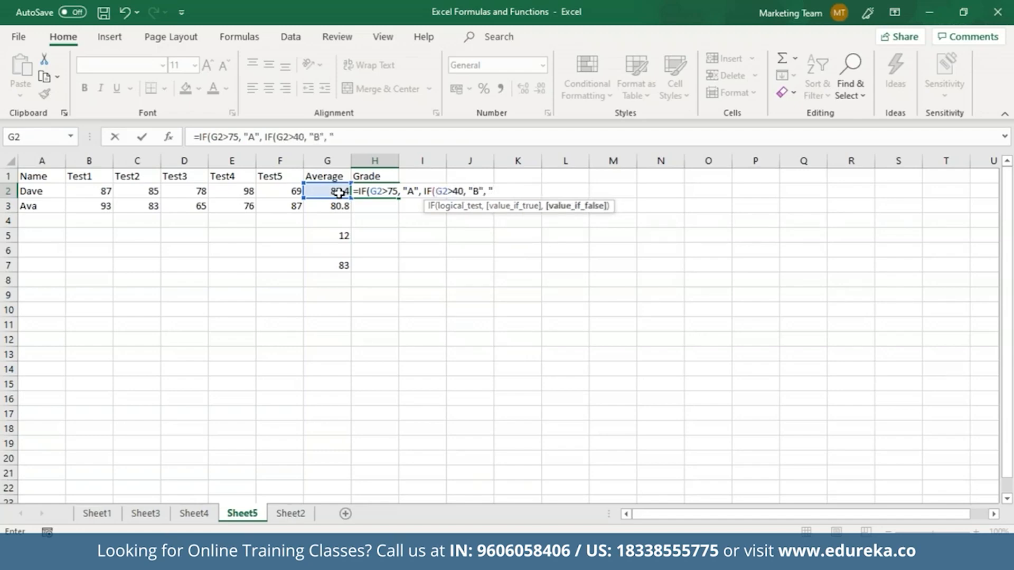
{"action": "type", "text": "F\"))"}
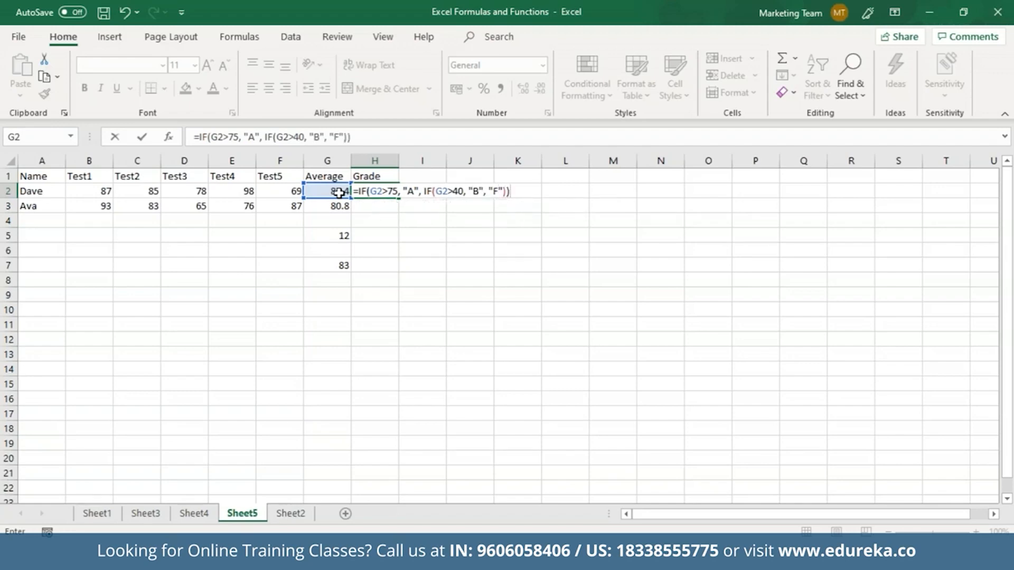
{"action": "key", "text": "Return"}
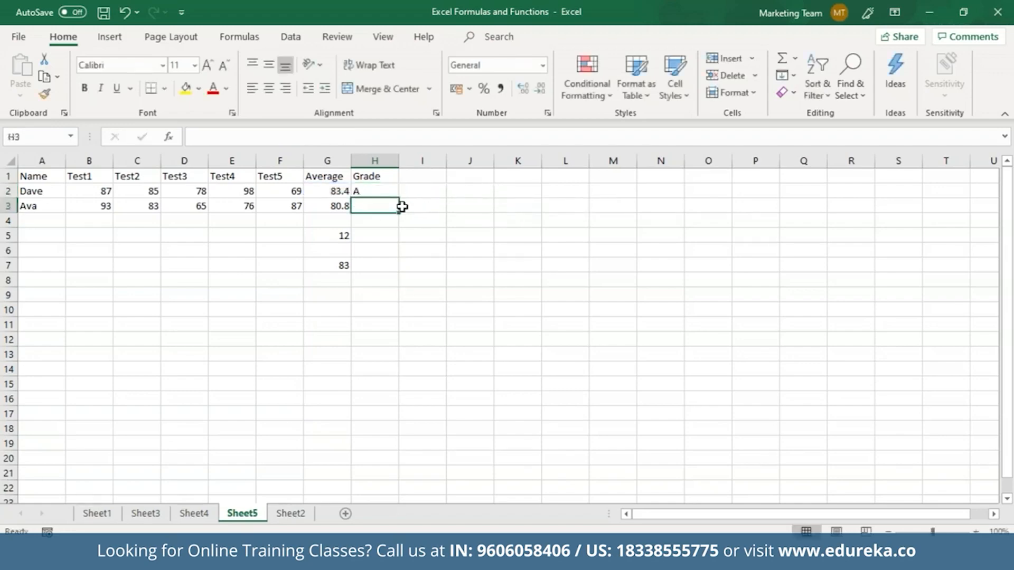
Step: Copy the grade formula from H2 down to H3 so both students get an A
{"action": "left_click", "coordinate": [387, 192]}
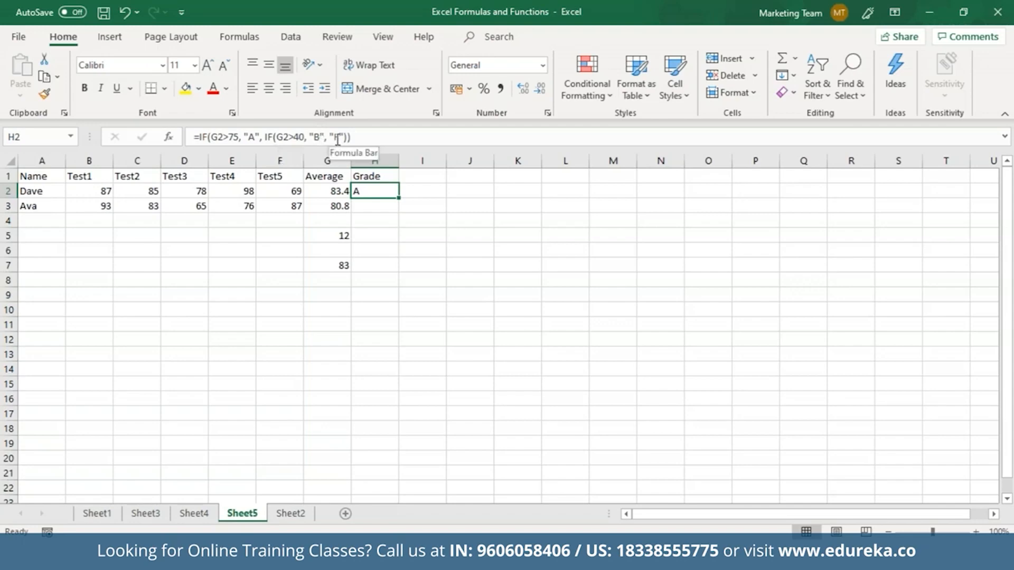
{"action": "left_click", "coordinate": [383, 203]}
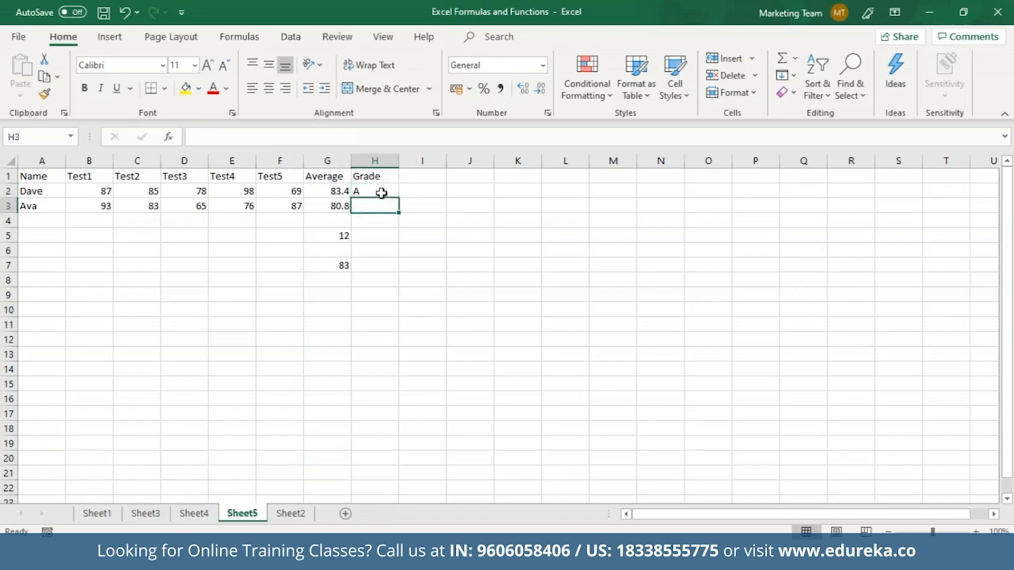
{"action": "left_click", "coordinate": [385, 193]}
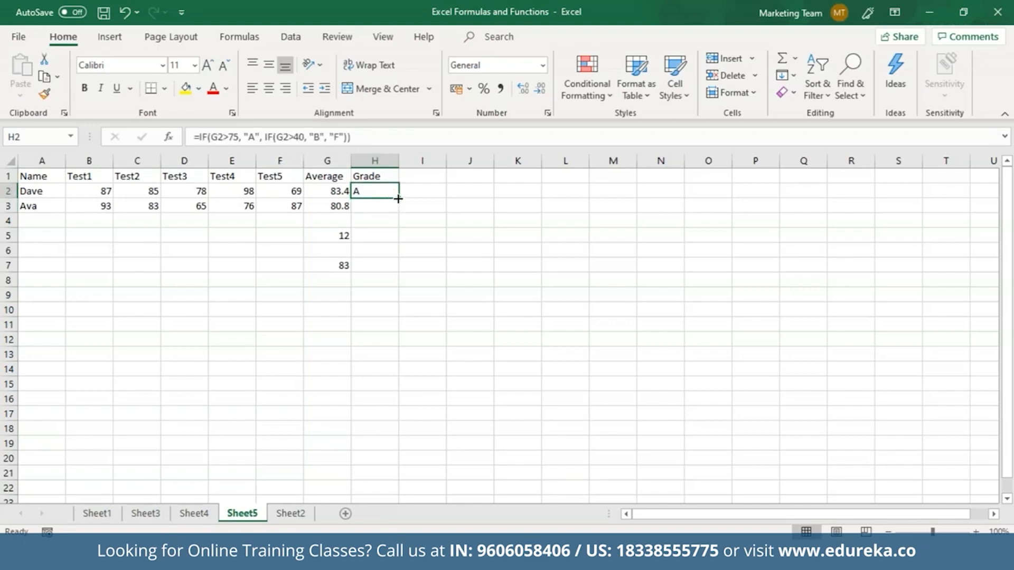
{"action": "left_click_drag", "start_coordinate": [398, 198], "coordinate": [398, 209]}
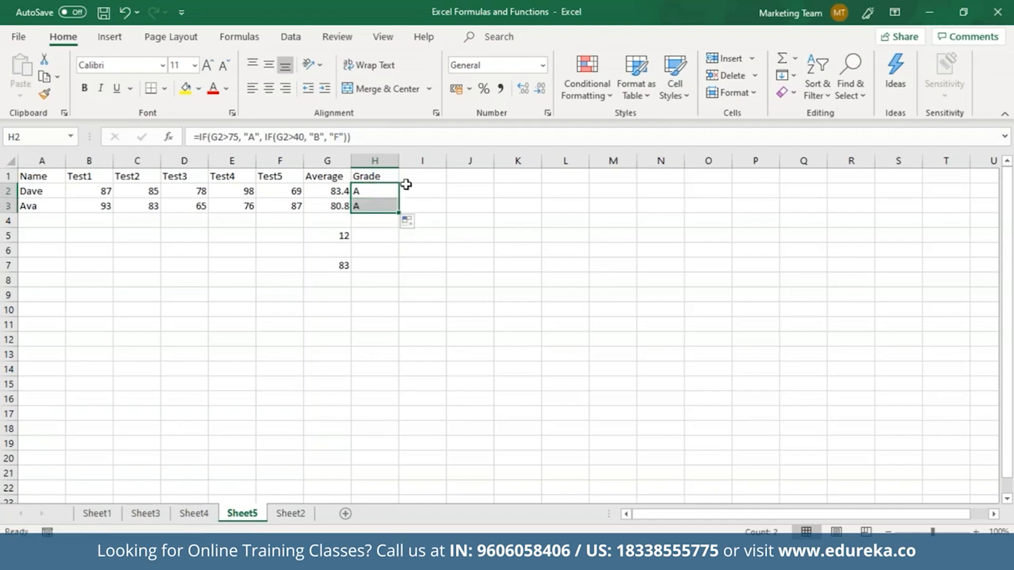
{"action": "left_click", "coordinate": [419, 177]}
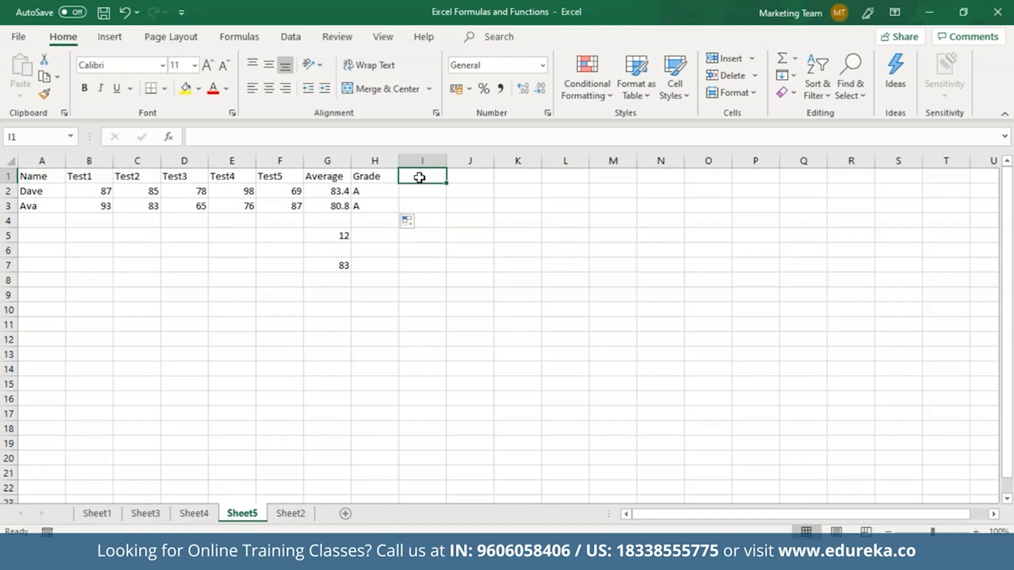
{"action": "type", "text": "=R"}
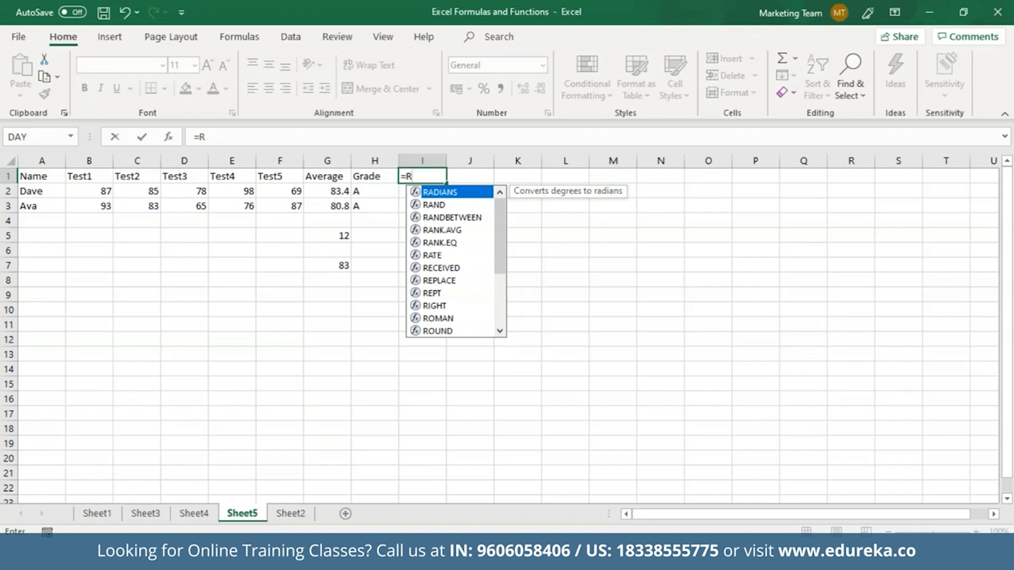
Step: Enter =RANK(G2, G2:G3) in I1, fixing the first argument, to show rank 1
{"action": "type", "text": "an"}
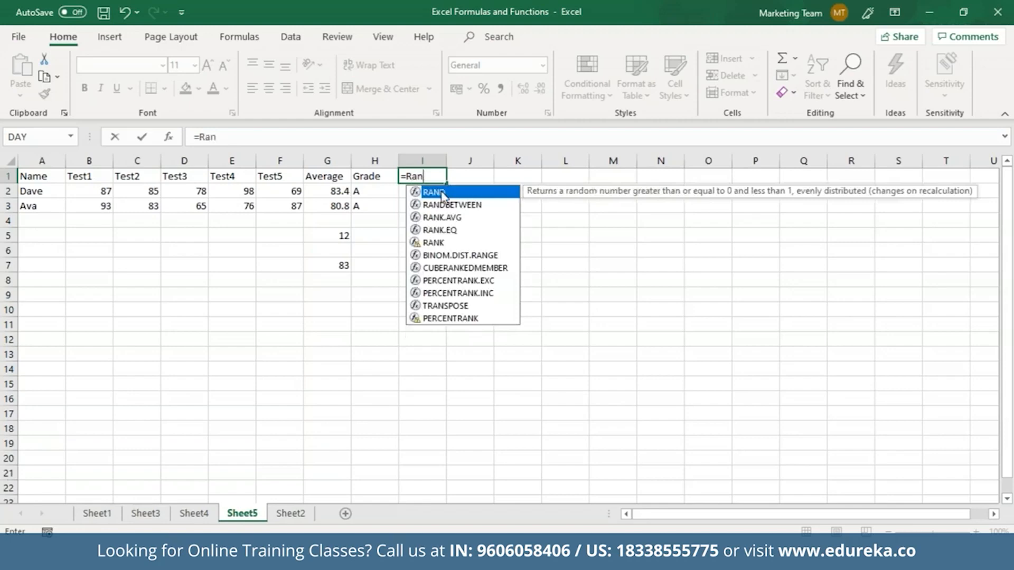
{"action": "double_click", "coordinate": [442, 242]}
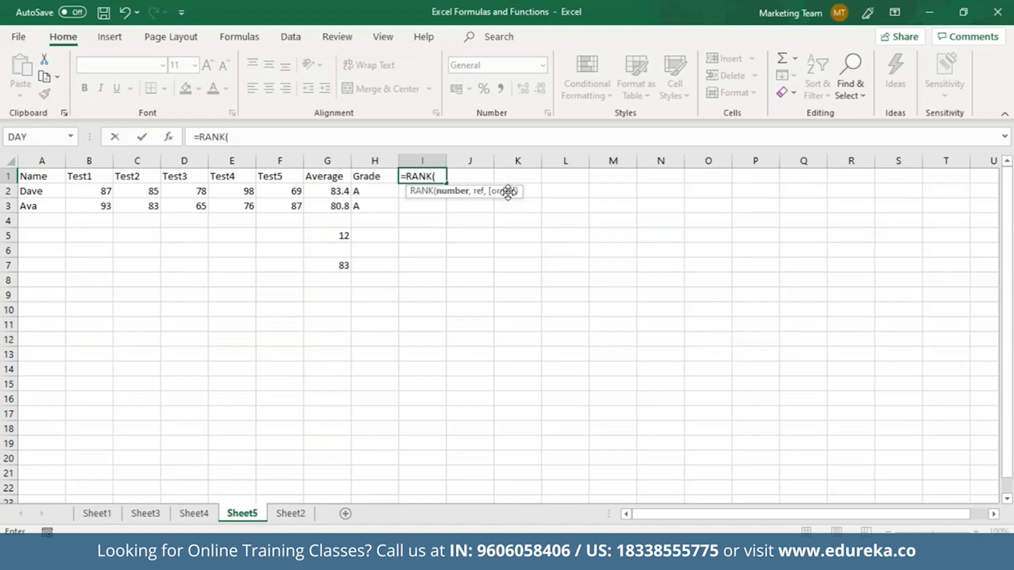
{"action": "left_click", "coordinate": [342, 192]}
{"action": "type", "text": ","}
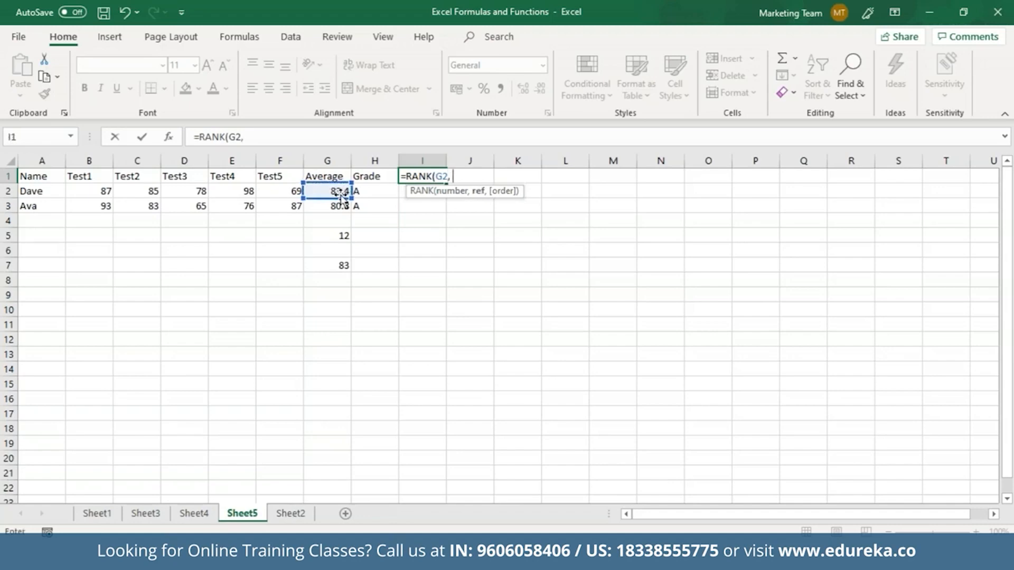
{"action": "left_click_drag", "start_coordinate": [342, 195], "coordinate": [342, 207]}
{"action": "left_click", "coordinate": [447, 176]}
{"action": "key", "text": "BackSpace"}
{"action": "type", "text": "2"}
{"action": "left_click", "coordinate": [488, 176]}
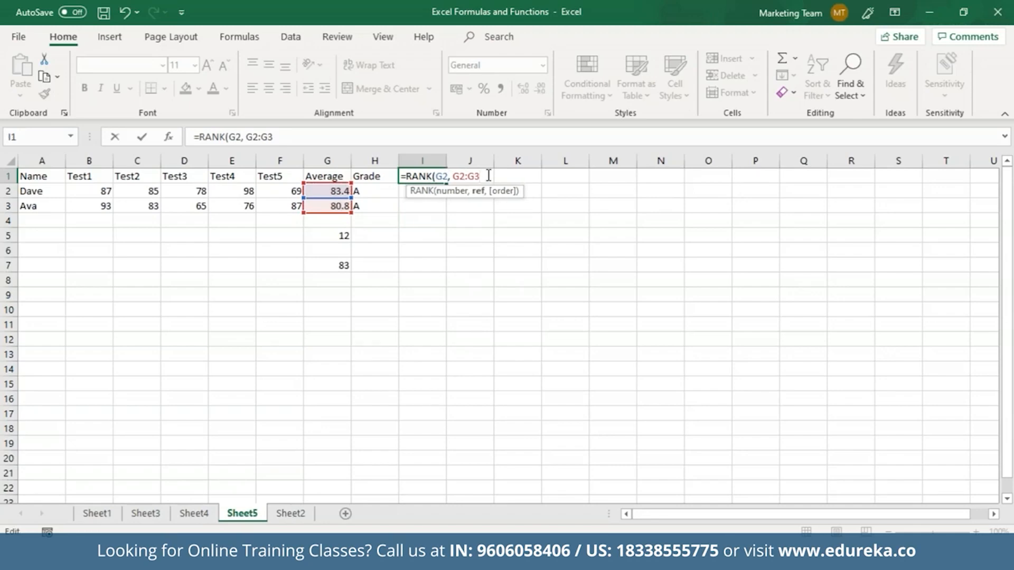
{"action": "type", "text": ")"}
{"action": "key", "text": "Return"}
{"action": "left_click", "coordinate": [435, 177]}
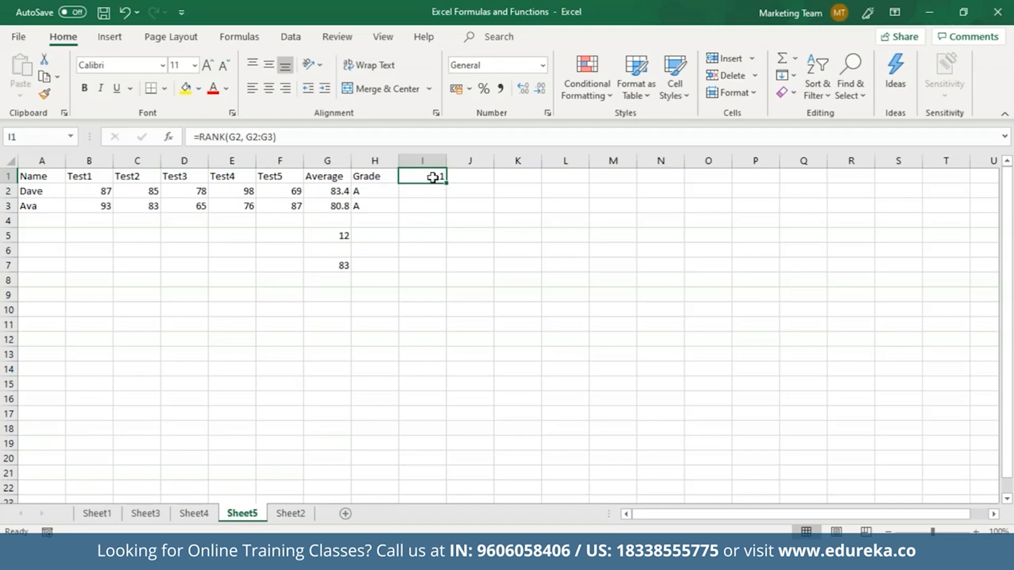
{"action": "right_click", "coordinate": [433, 177]}
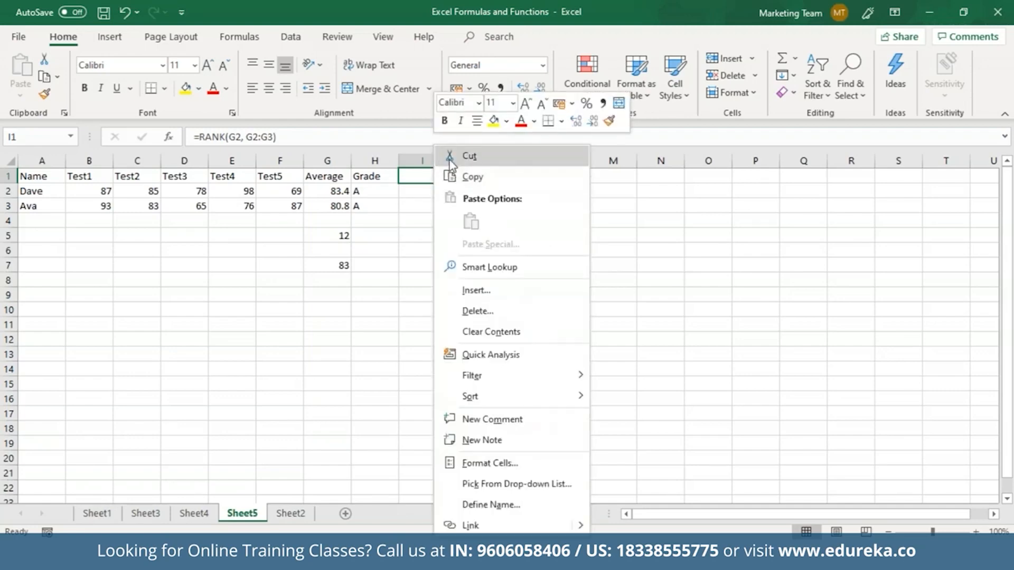
Step: Move the rank result from I1 to I2 and head column I with 'Rank'
{"action": "left_click", "coordinate": [449, 160]}
{"action": "right_click", "coordinate": [426, 189]}
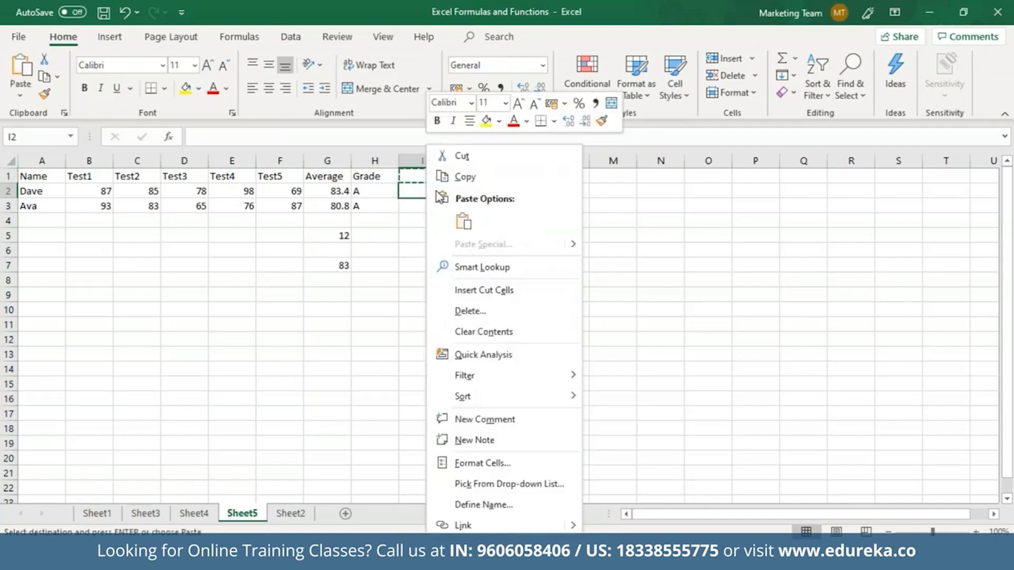
{"action": "left_click", "coordinate": [463, 221]}
{"action": "left_click", "coordinate": [404, 176]}
{"action": "type", "text": "Ra"}
{"action": "key", "text": "BackSpace"}
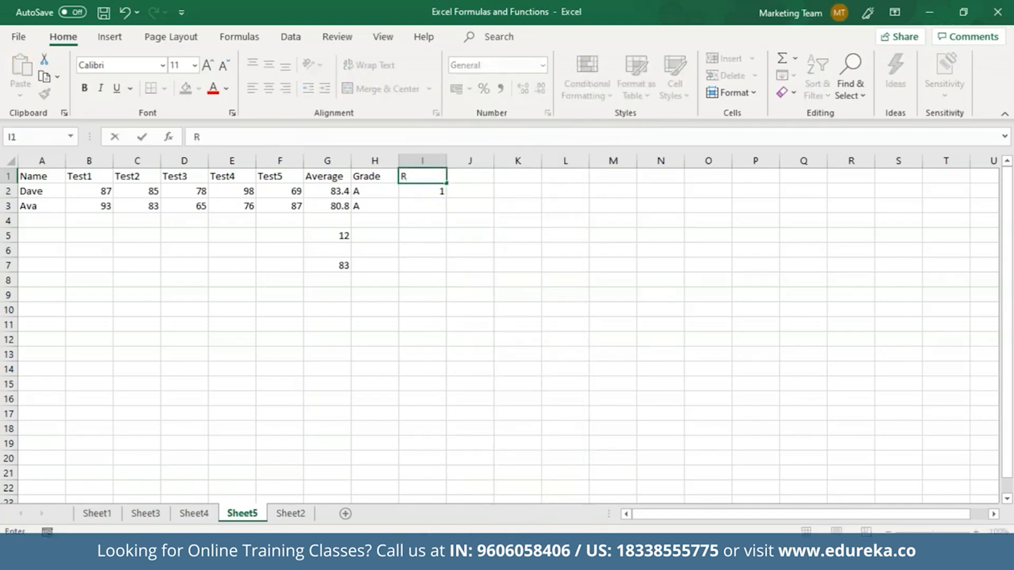
{"action": "type", "text": "ank"}
{"action": "left_click", "coordinate": [434, 206]}
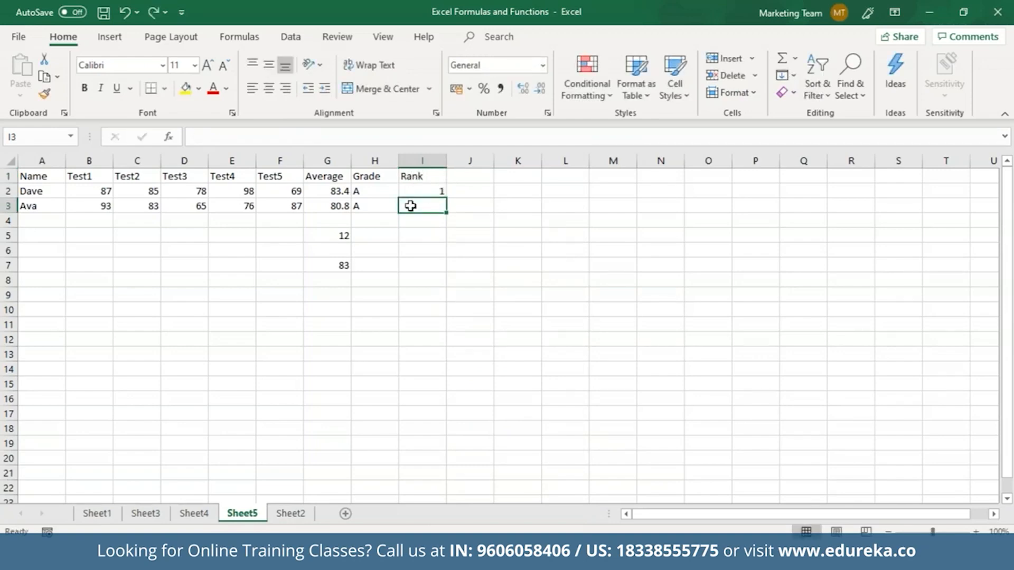
Step: Enter =RANK(G3,G2:G3) in I3, ranking the second student 2
{"action": "type", "text": "=Rank"}
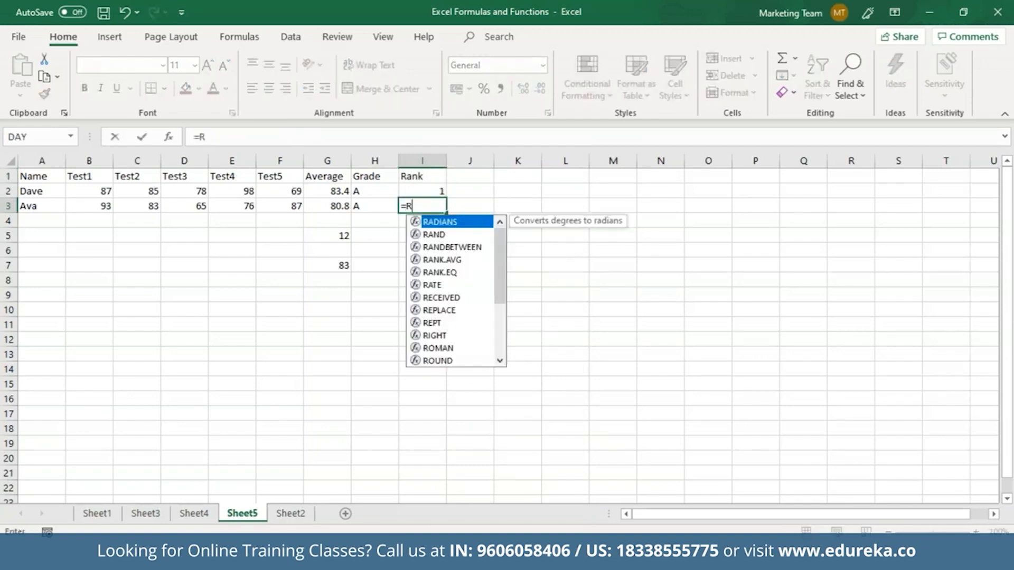
{"action": "key", "text": "Down"}
{"action": "key", "text": "Down"}
{"action": "key", "text": "Tab"}
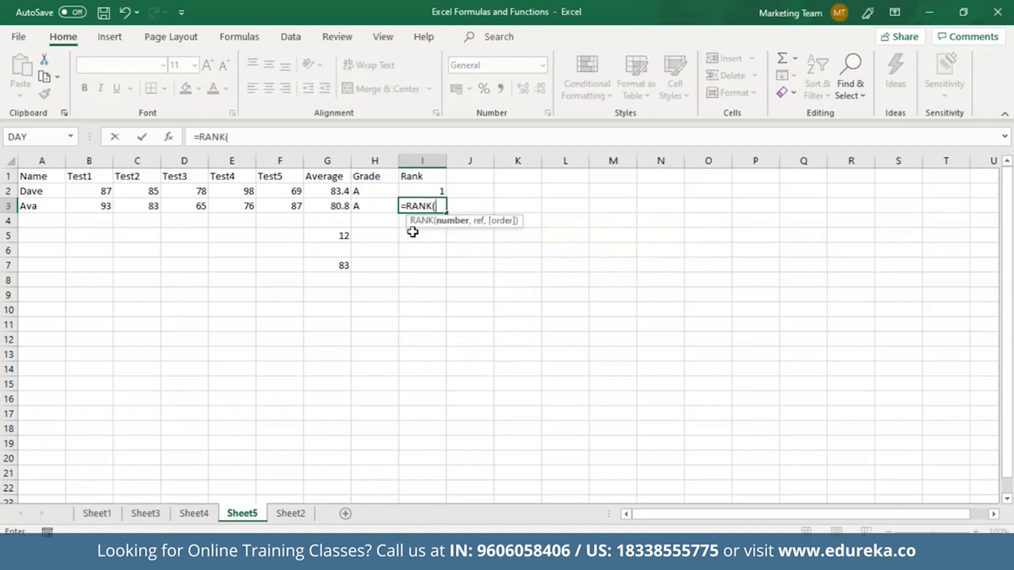
{"action": "left_click", "coordinate": [339, 206]}
{"action": "type", "text": ","}
{"action": "left_click_drag", "start_coordinate": [333, 192], "coordinate": [334, 204]}
{"action": "type", "text": ")"}
{"action": "key", "text": "Return"}
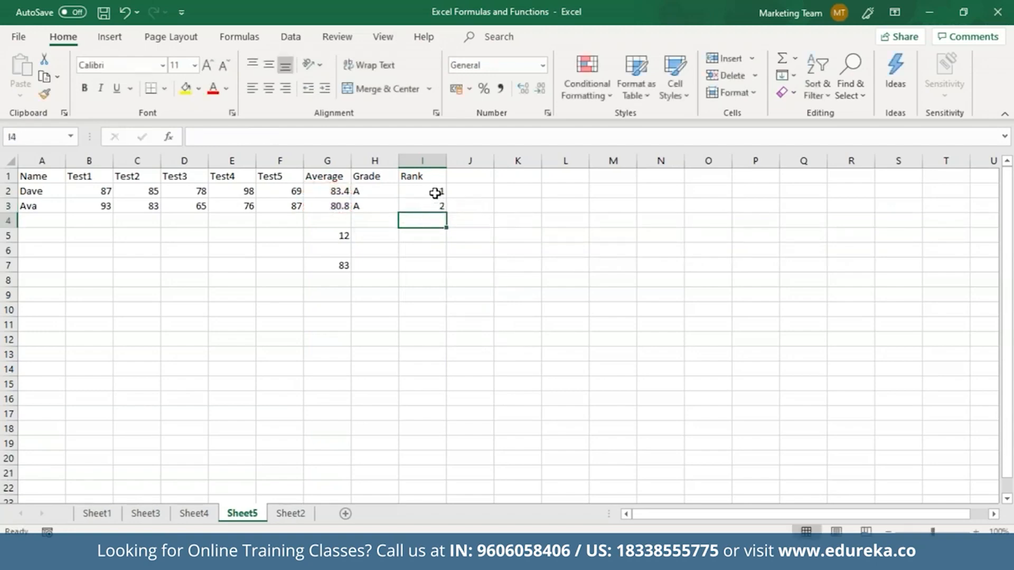
{"action": "left_click", "coordinate": [435, 193]}
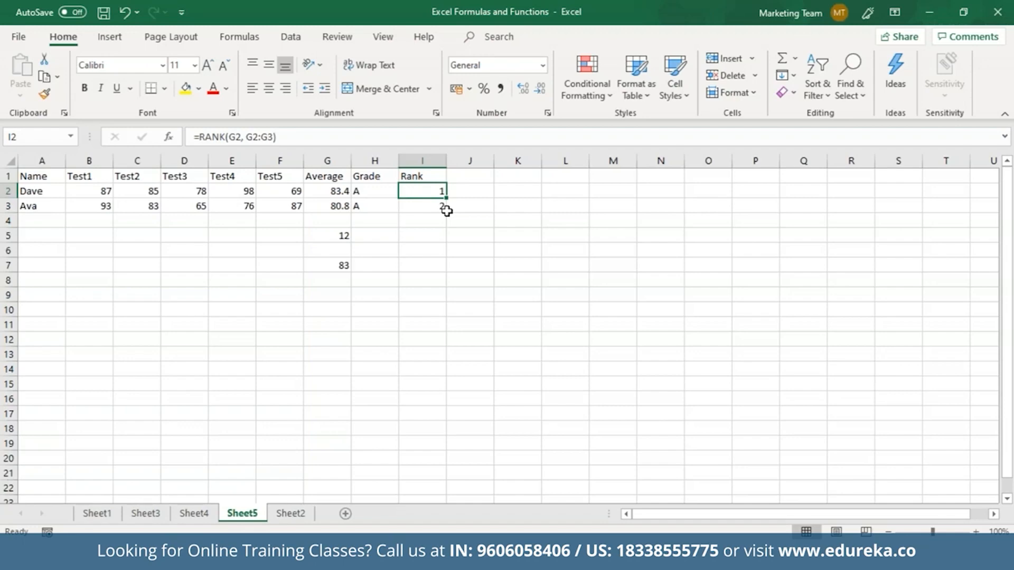
Step: Enter =COUNTIF(A1:I3,">70") in J7, counting 10 cells above 70
{"action": "left_click", "coordinate": [465, 266]}
{"action": "type", "text": "=Co"}
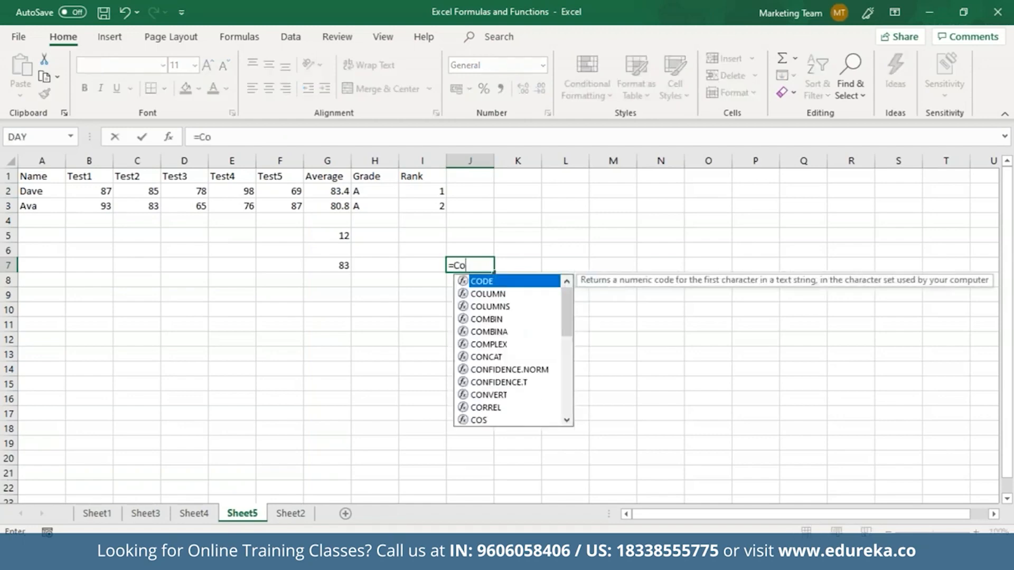
{"action": "type", "text": "untif"}
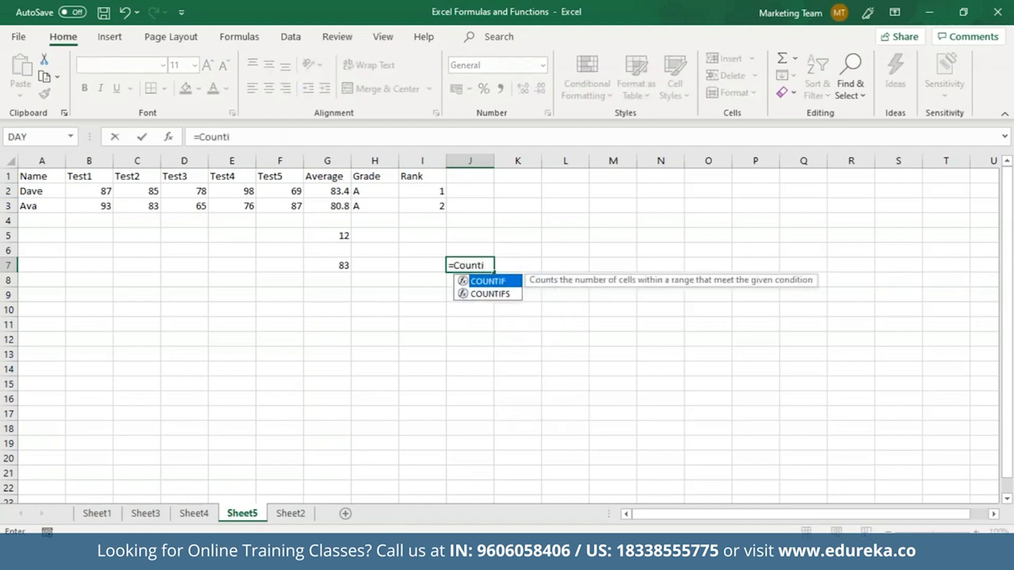
{"action": "key", "text": "Tab"}
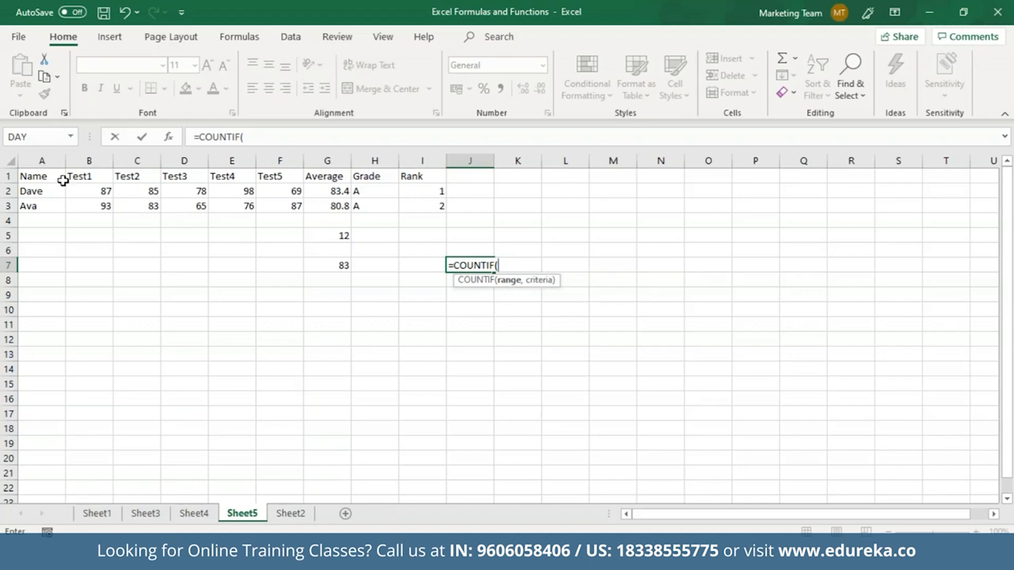
{"action": "left_click_drag", "start_coordinate": [53, 177], "coordinate": [436, 206]}
{"action": "type", "text": ","}
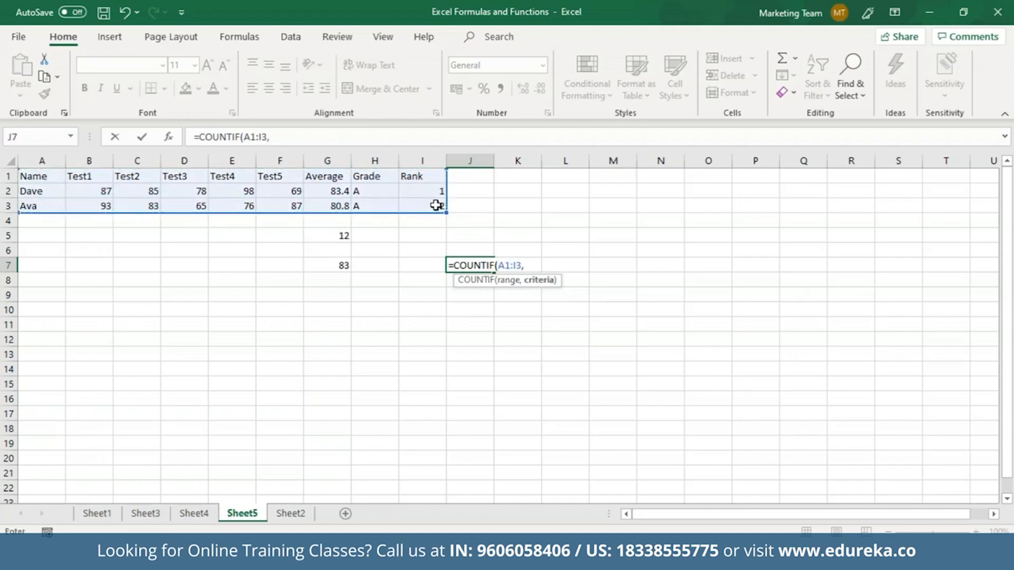
{"action": "type", "text": "\">70\")"}
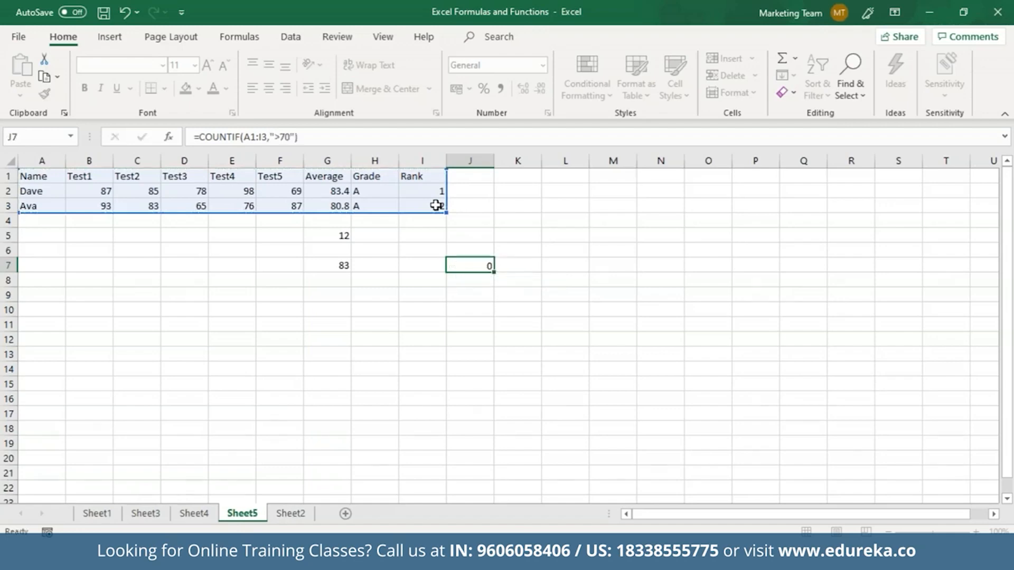
{"action": "key", "text": "Return"}
{"action": "left_click", "coordinate": [493, 270]}
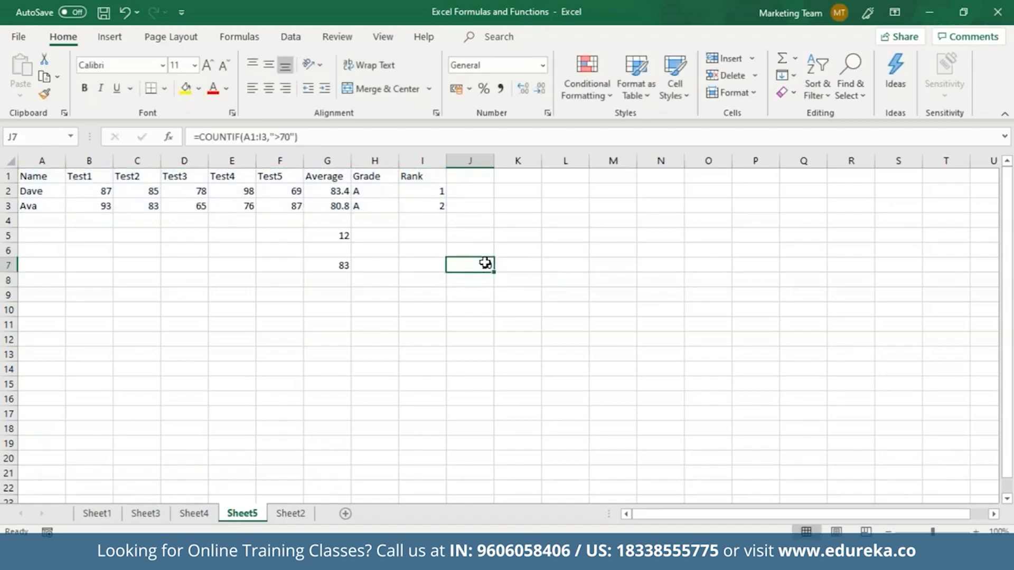
{"action": "double_click", "coordinate": [486, 265]}
{"action": "key", "text": "Return"}
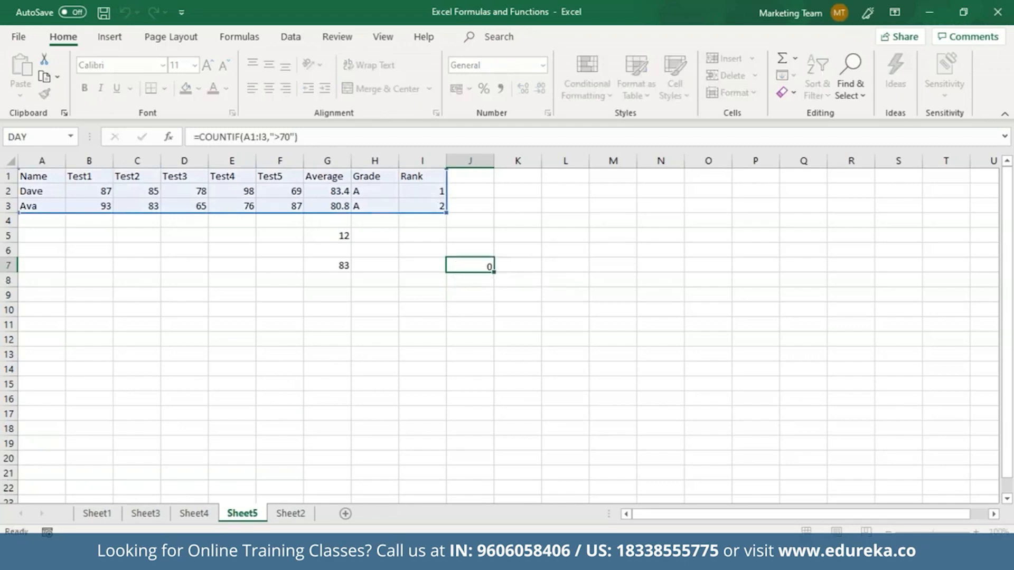
{"action": "left_click", "coordinate": [478, 267]}
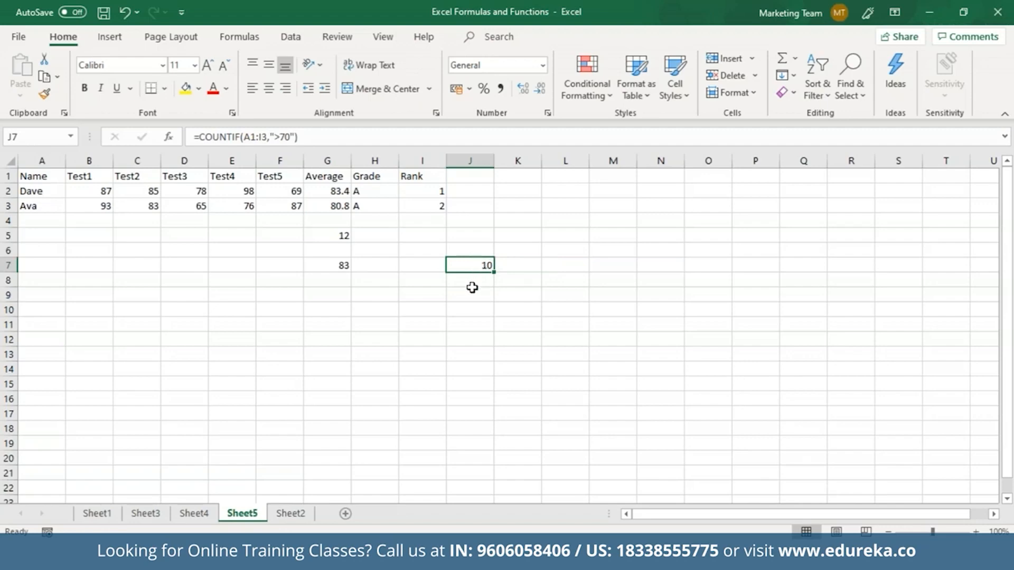
{"action": "left_click", "coordinate": [472, 289]}
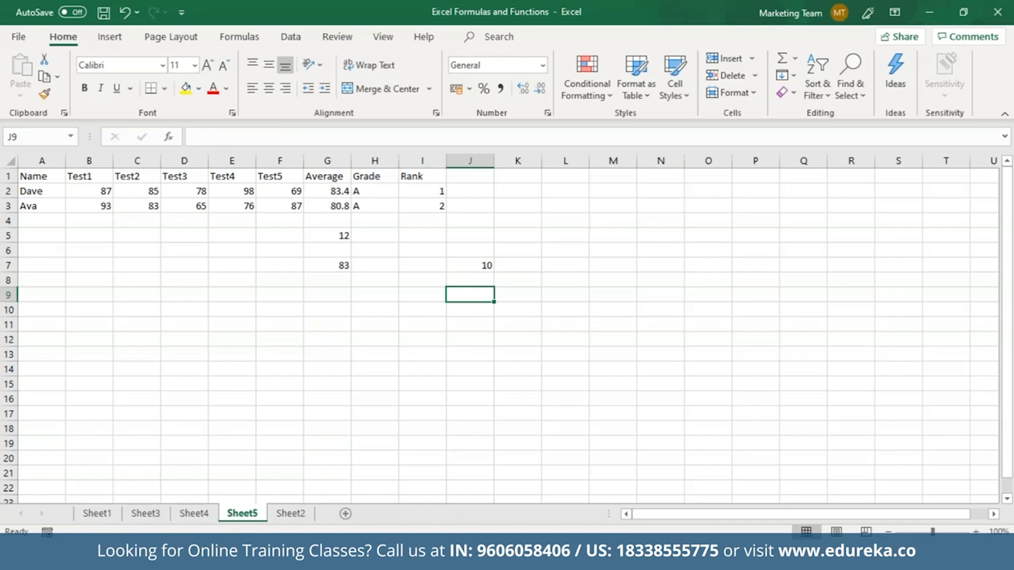
Step: Enter =INDEX(A1:I3, 2,3) in J9 to return 85 from the second row, third column
{"action": "type", "text": "=INDEX("}
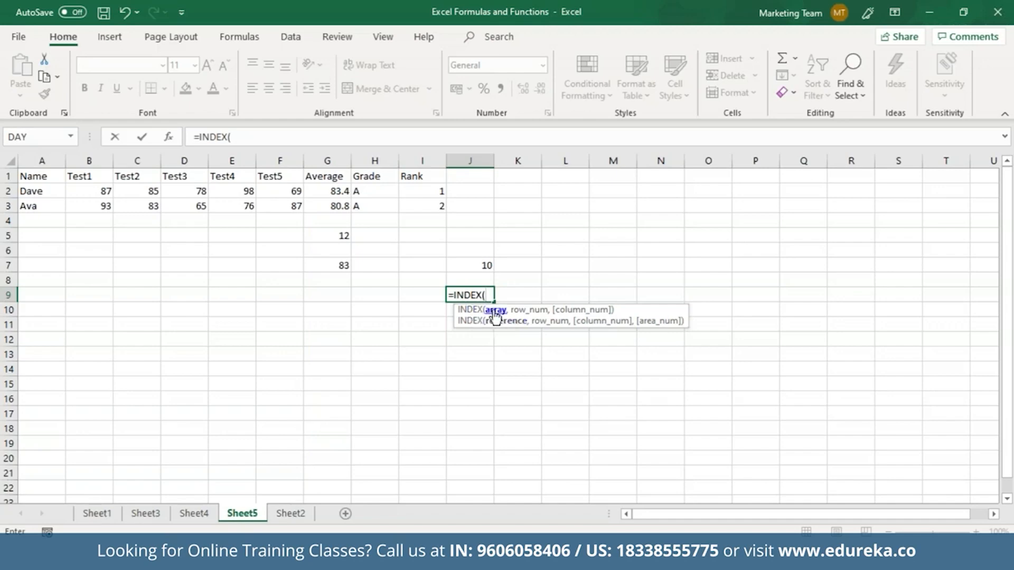
{"action": "left_click", "coordinate": [38, 180]}
{"action": "mouse_move", "coordinate": [59, 184]}
{"action": "left_mouse_down"}
{"action": "mouse_move", "coordinate": [117, 203]}
{"action": "mouse_move", "coordinate": [420, 207]}
{"action": "left_mouse_up"}
{"action": "type", "text": ","}
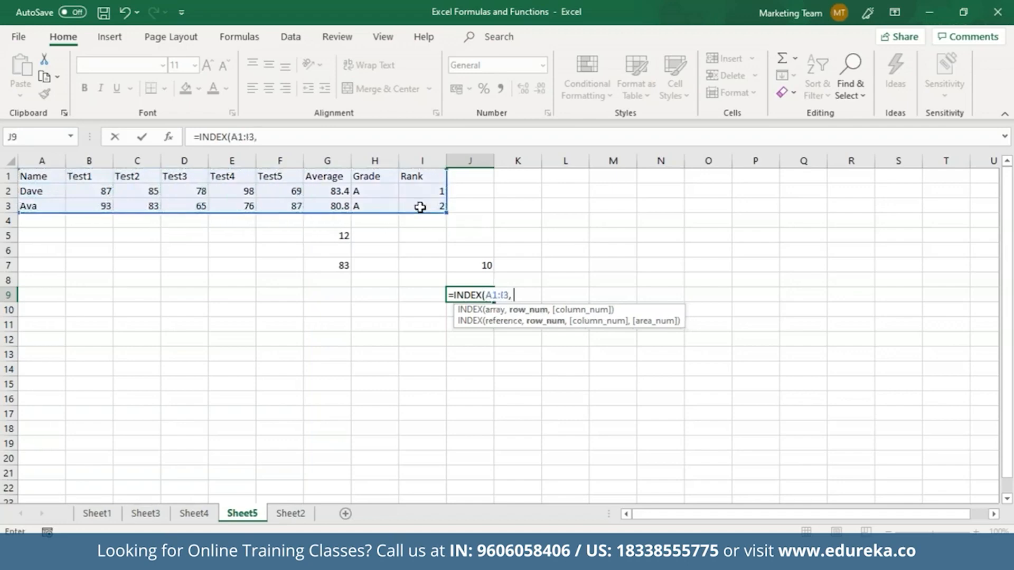
{"action": "type", "text": " 2,3"}
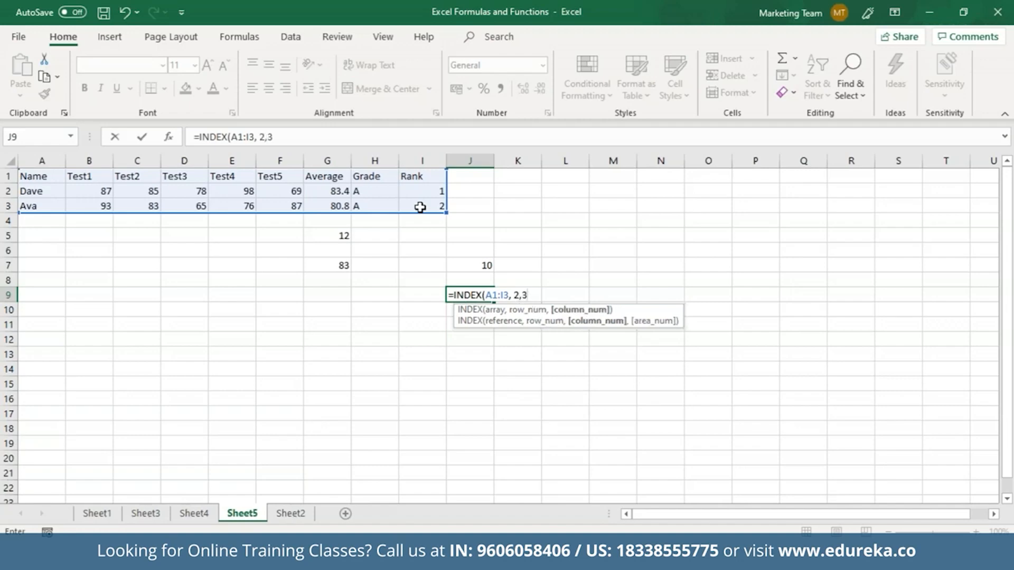
{"action": "type", "text": ")"}
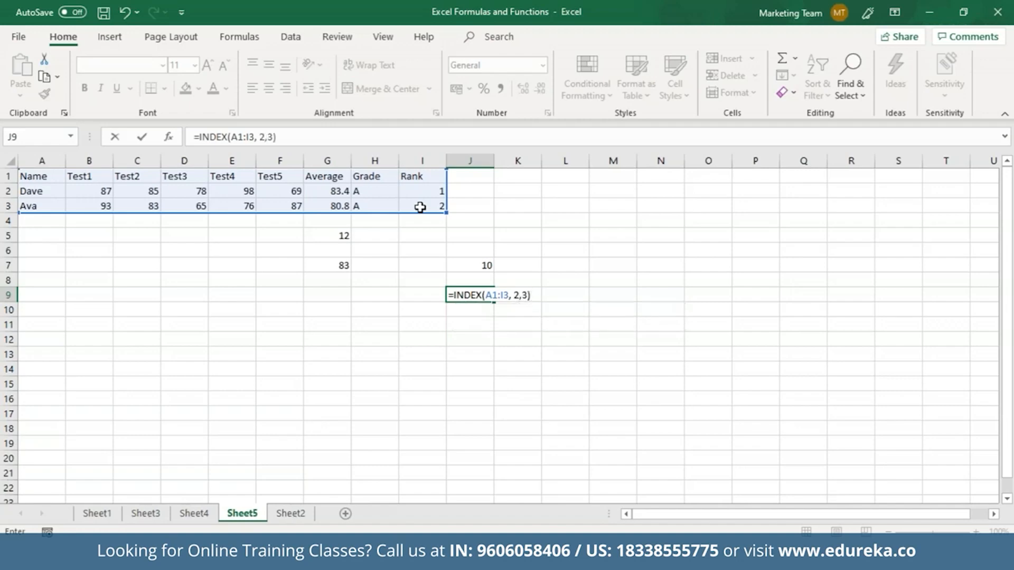
{"action": "key", "text": "ctrl+Return"}
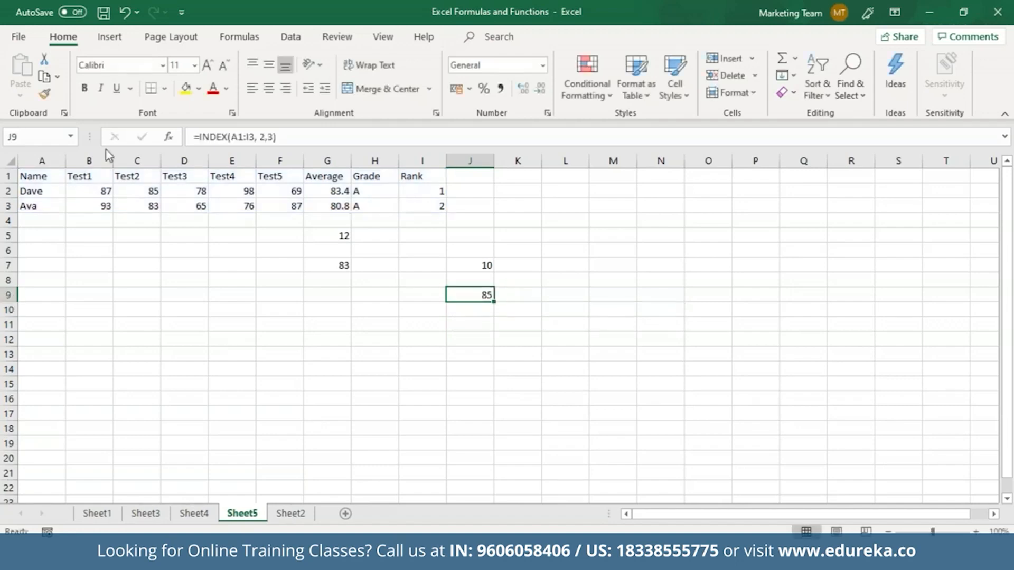